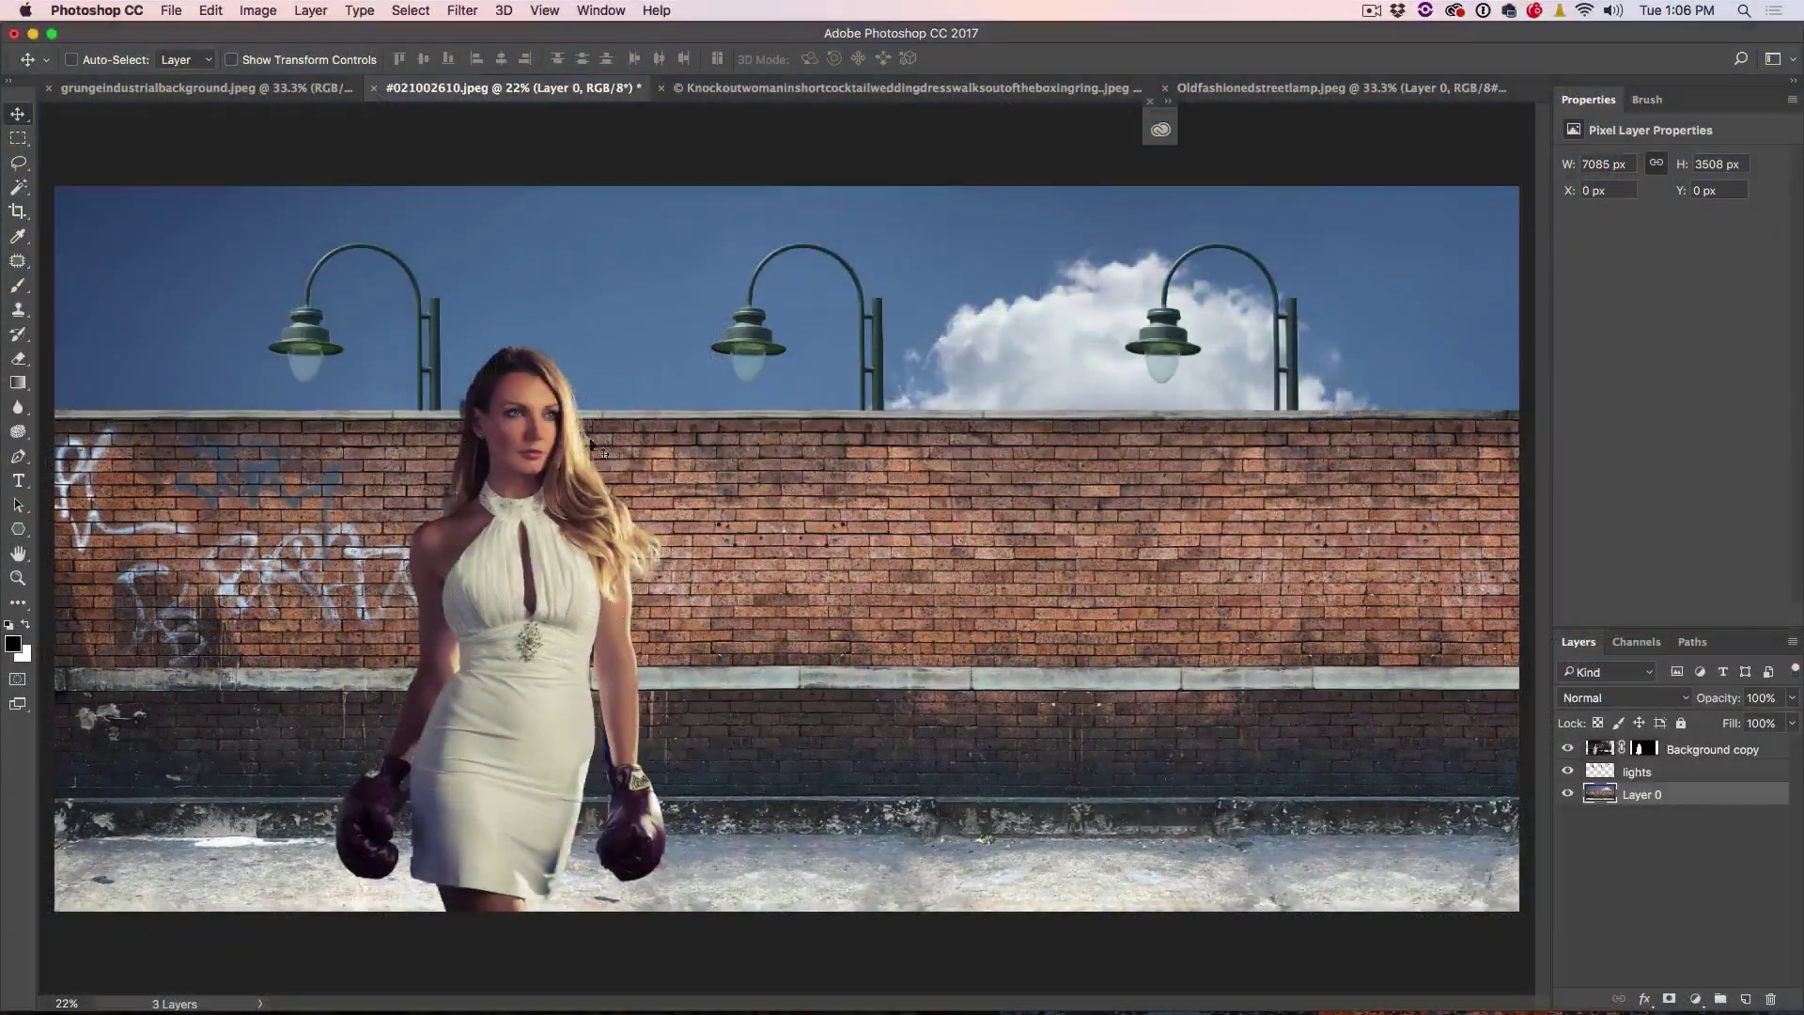
Step: Hide the Background copy layer so the woman boxer disappears from the composite
left_click(1567, 749)
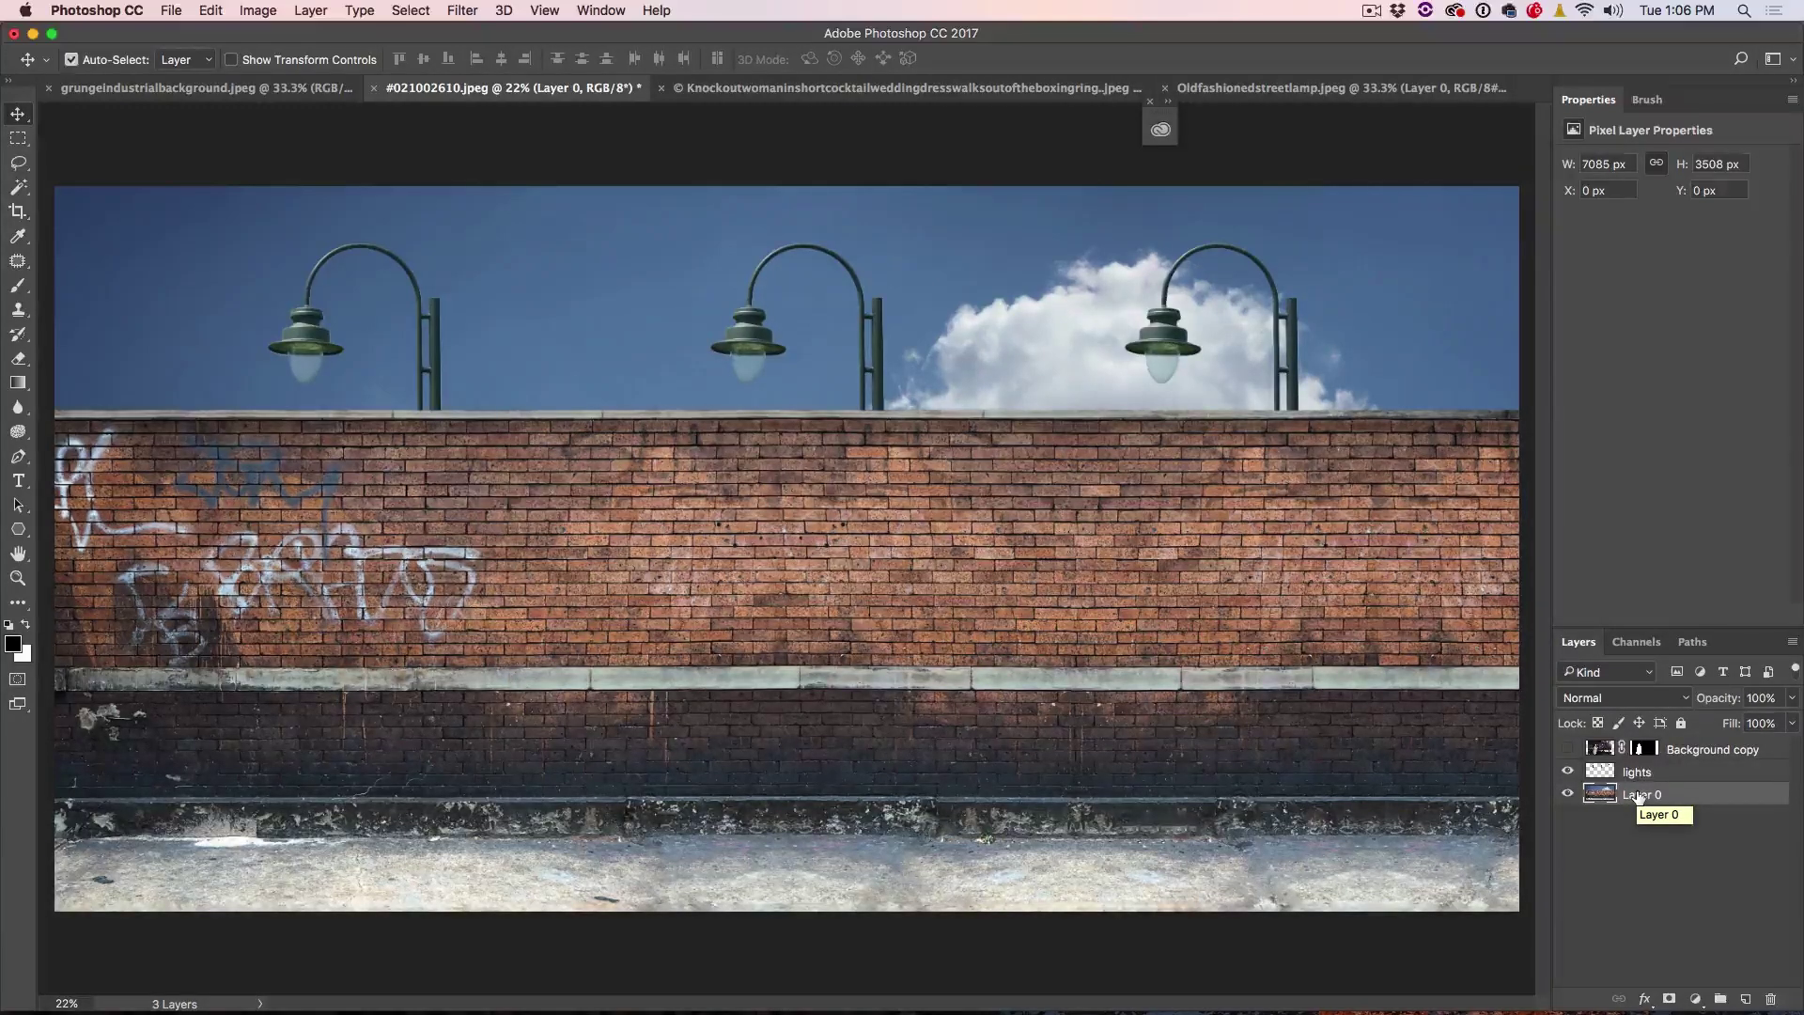
Step: Duplicate Layer 0 and launch Filter > Render > Lighting Effects on the copy
key("super+j")
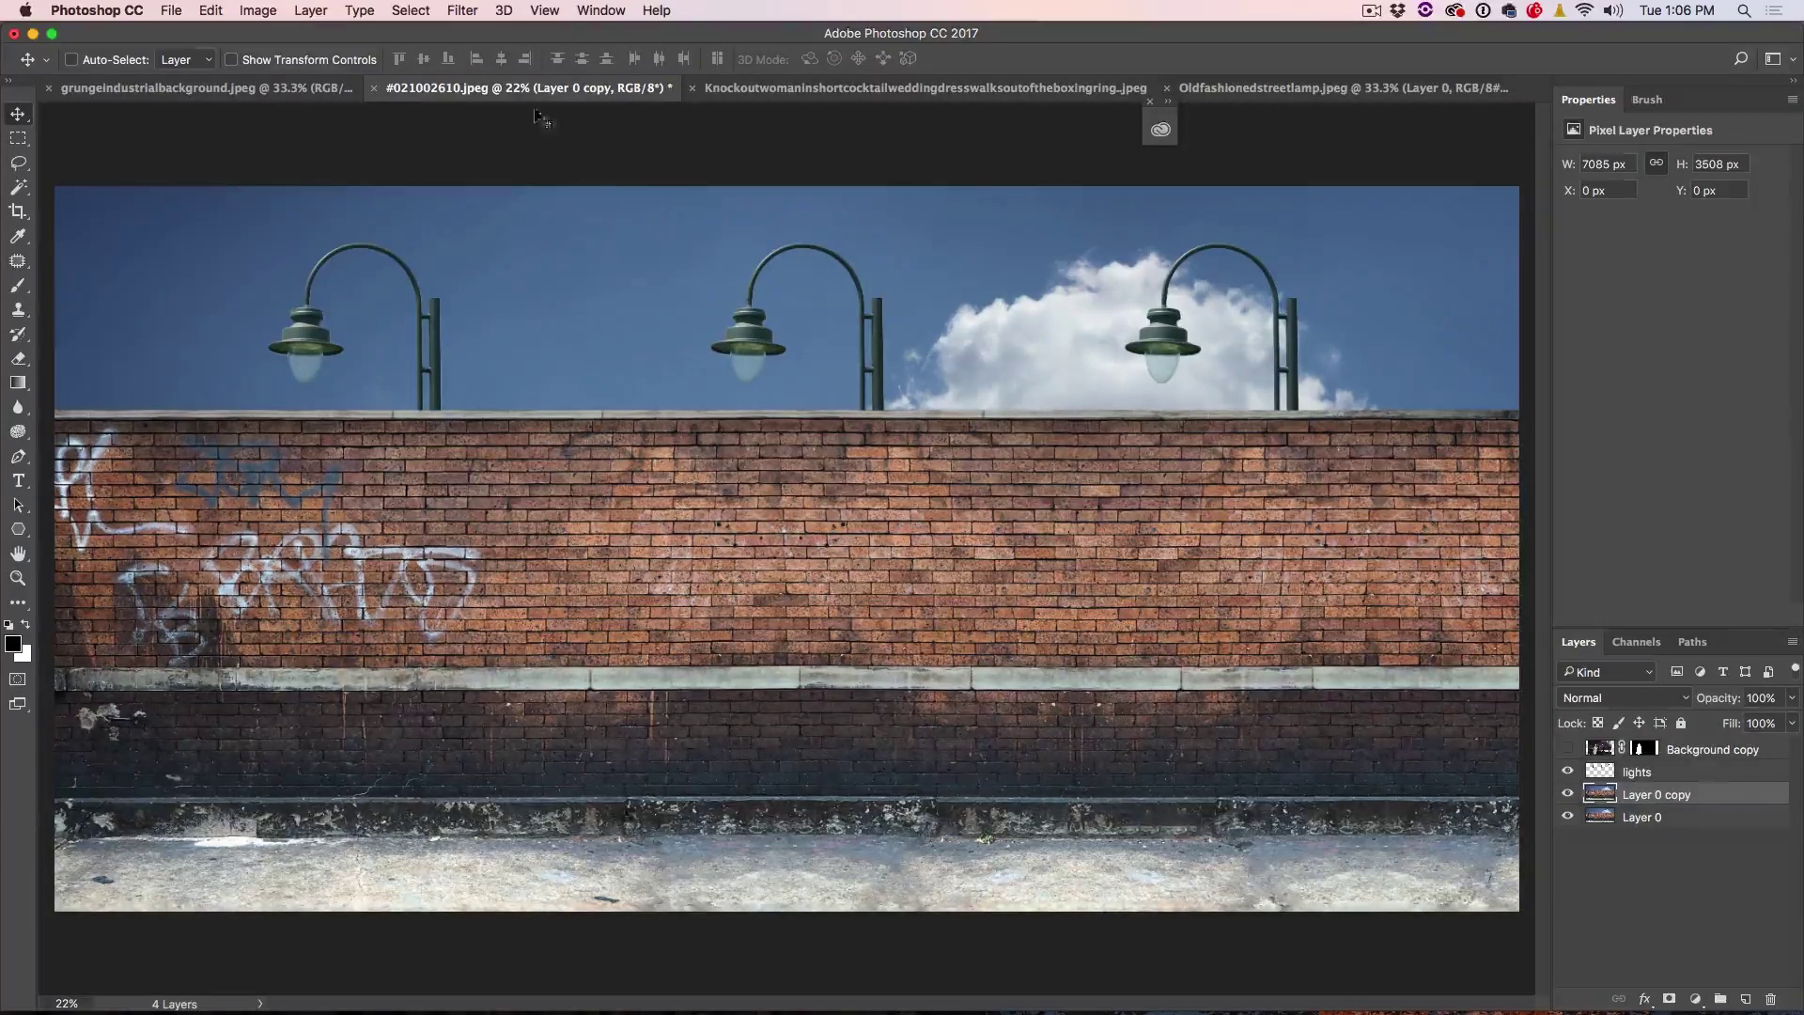
left_click(447, 12)
mouse_move(493, 288)
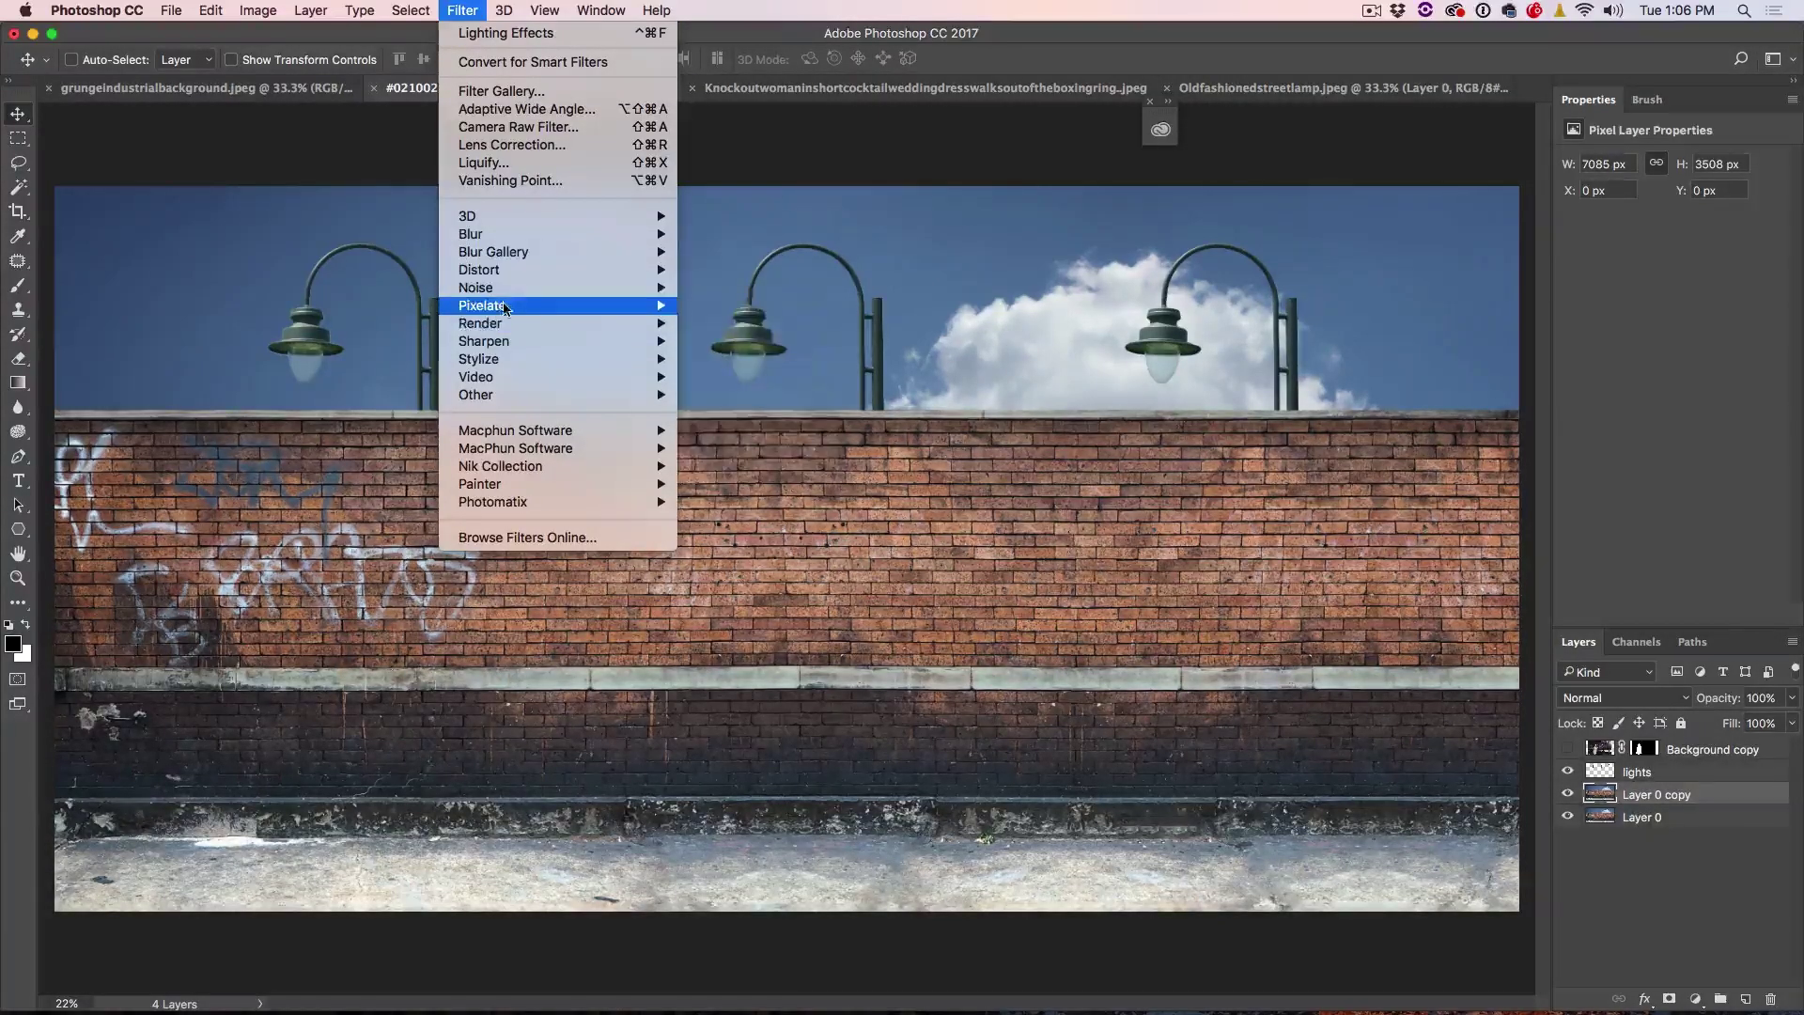
mouse_move(600, 329)
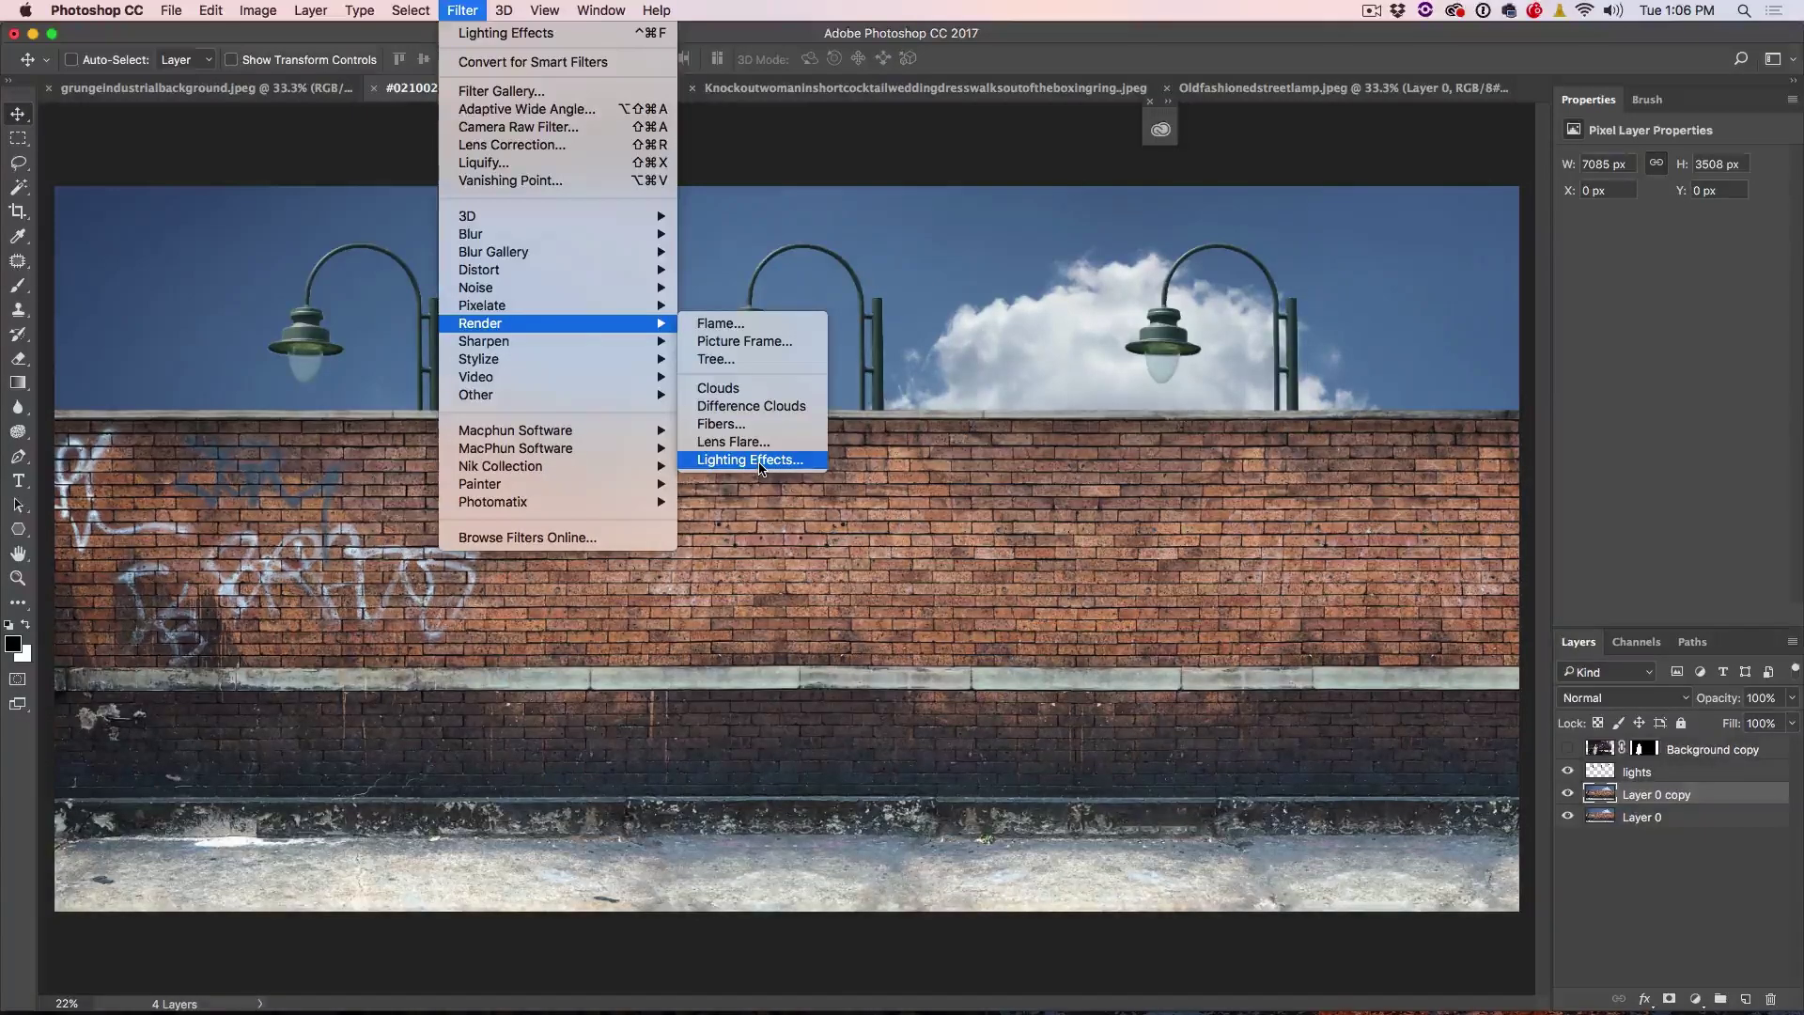
left_click(759, 460)
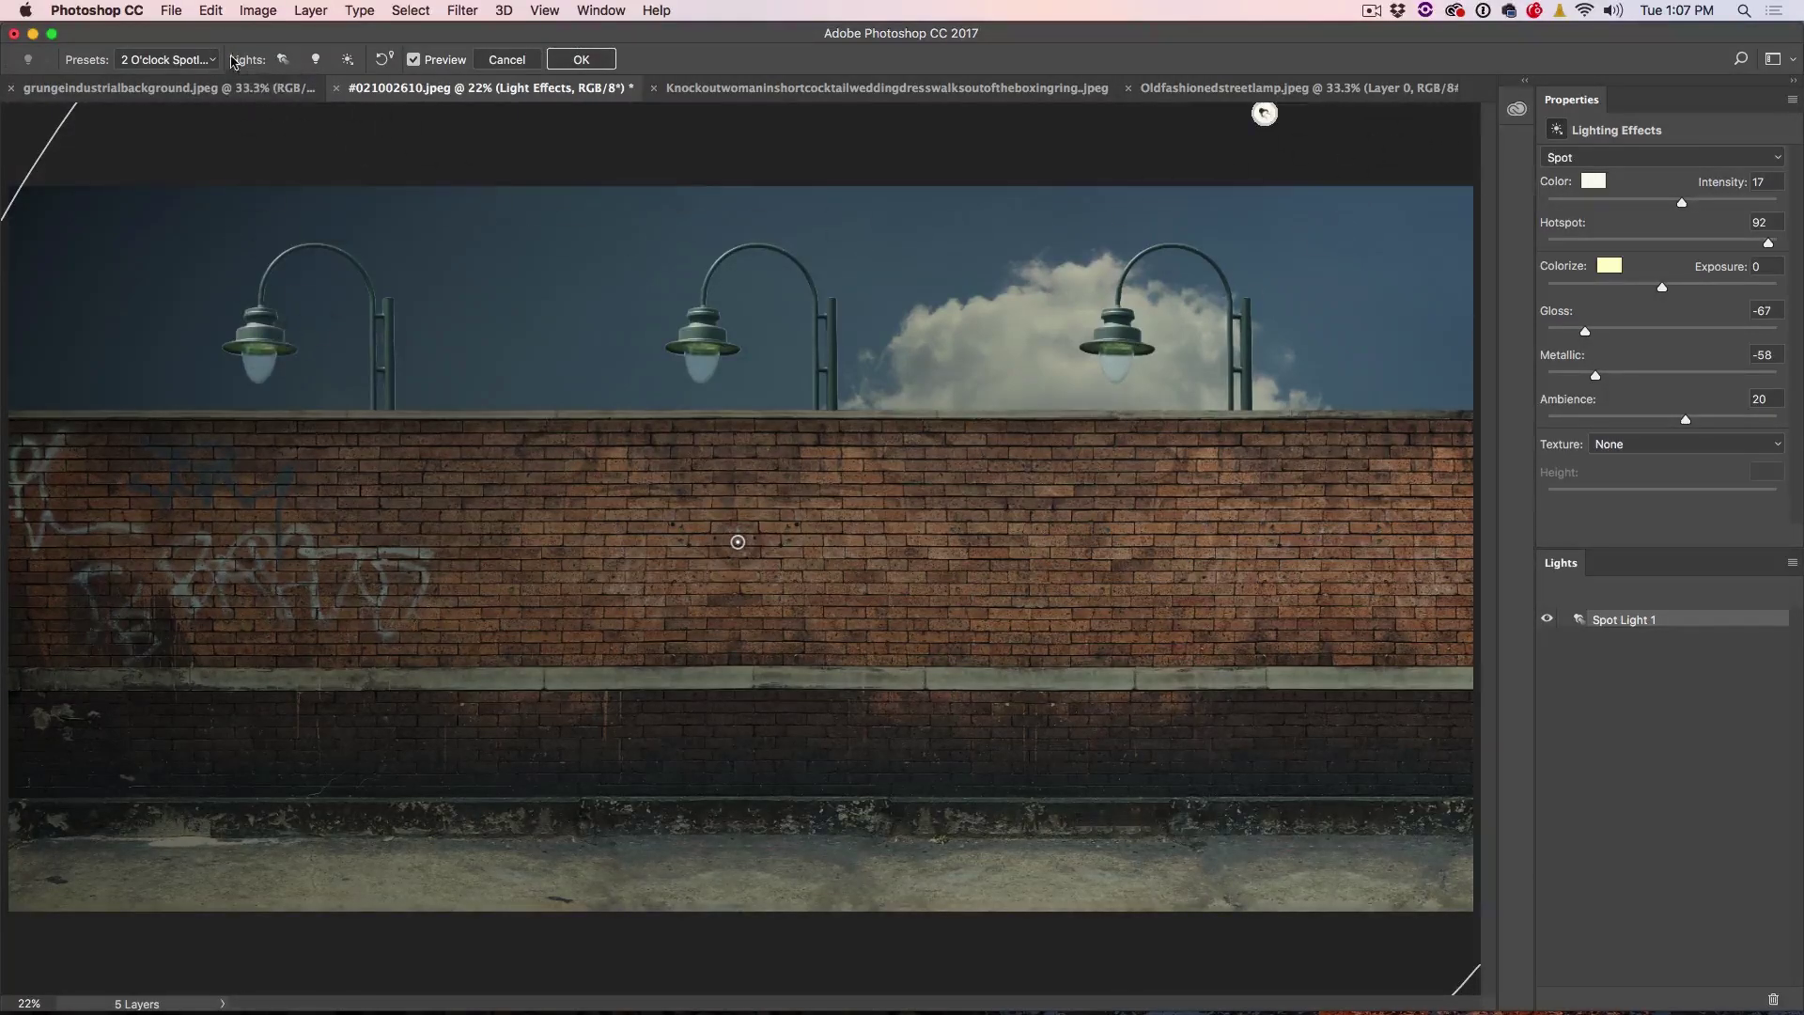
Step: Switch the Lighting Effects preset to Three Down, adding three spotlights
left_click(213, 61)
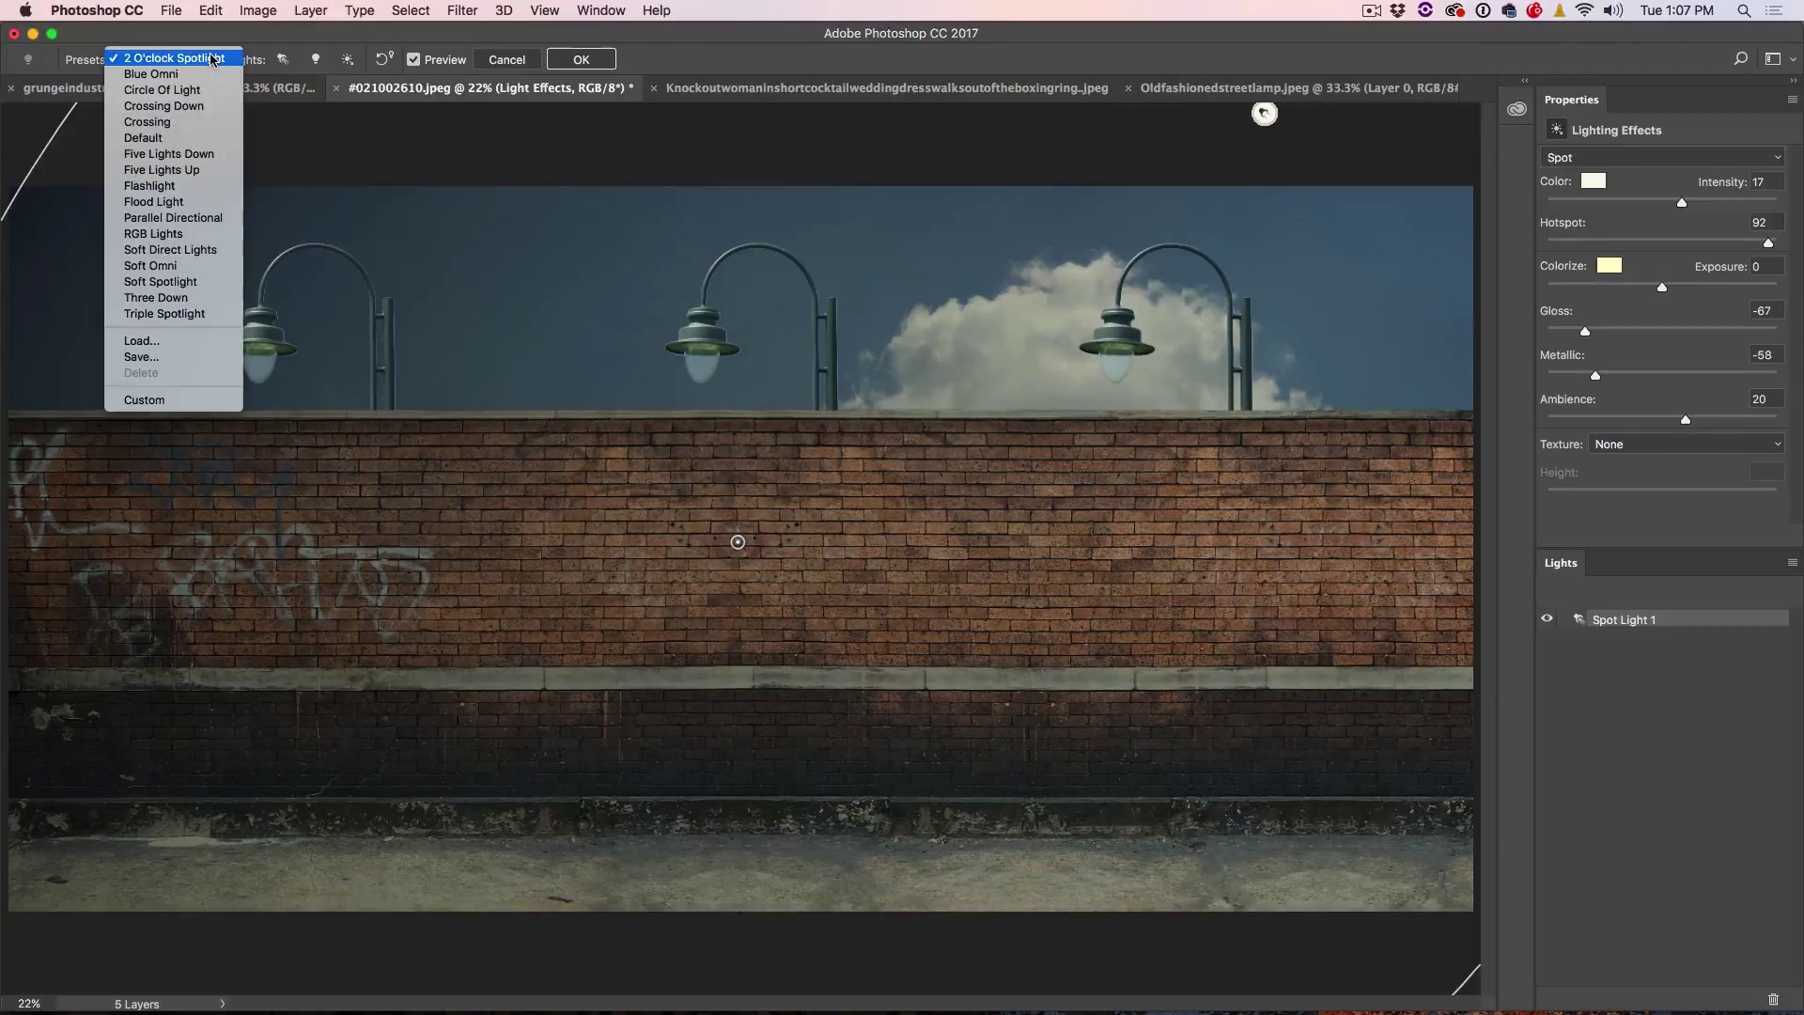
left_click(179, 298)
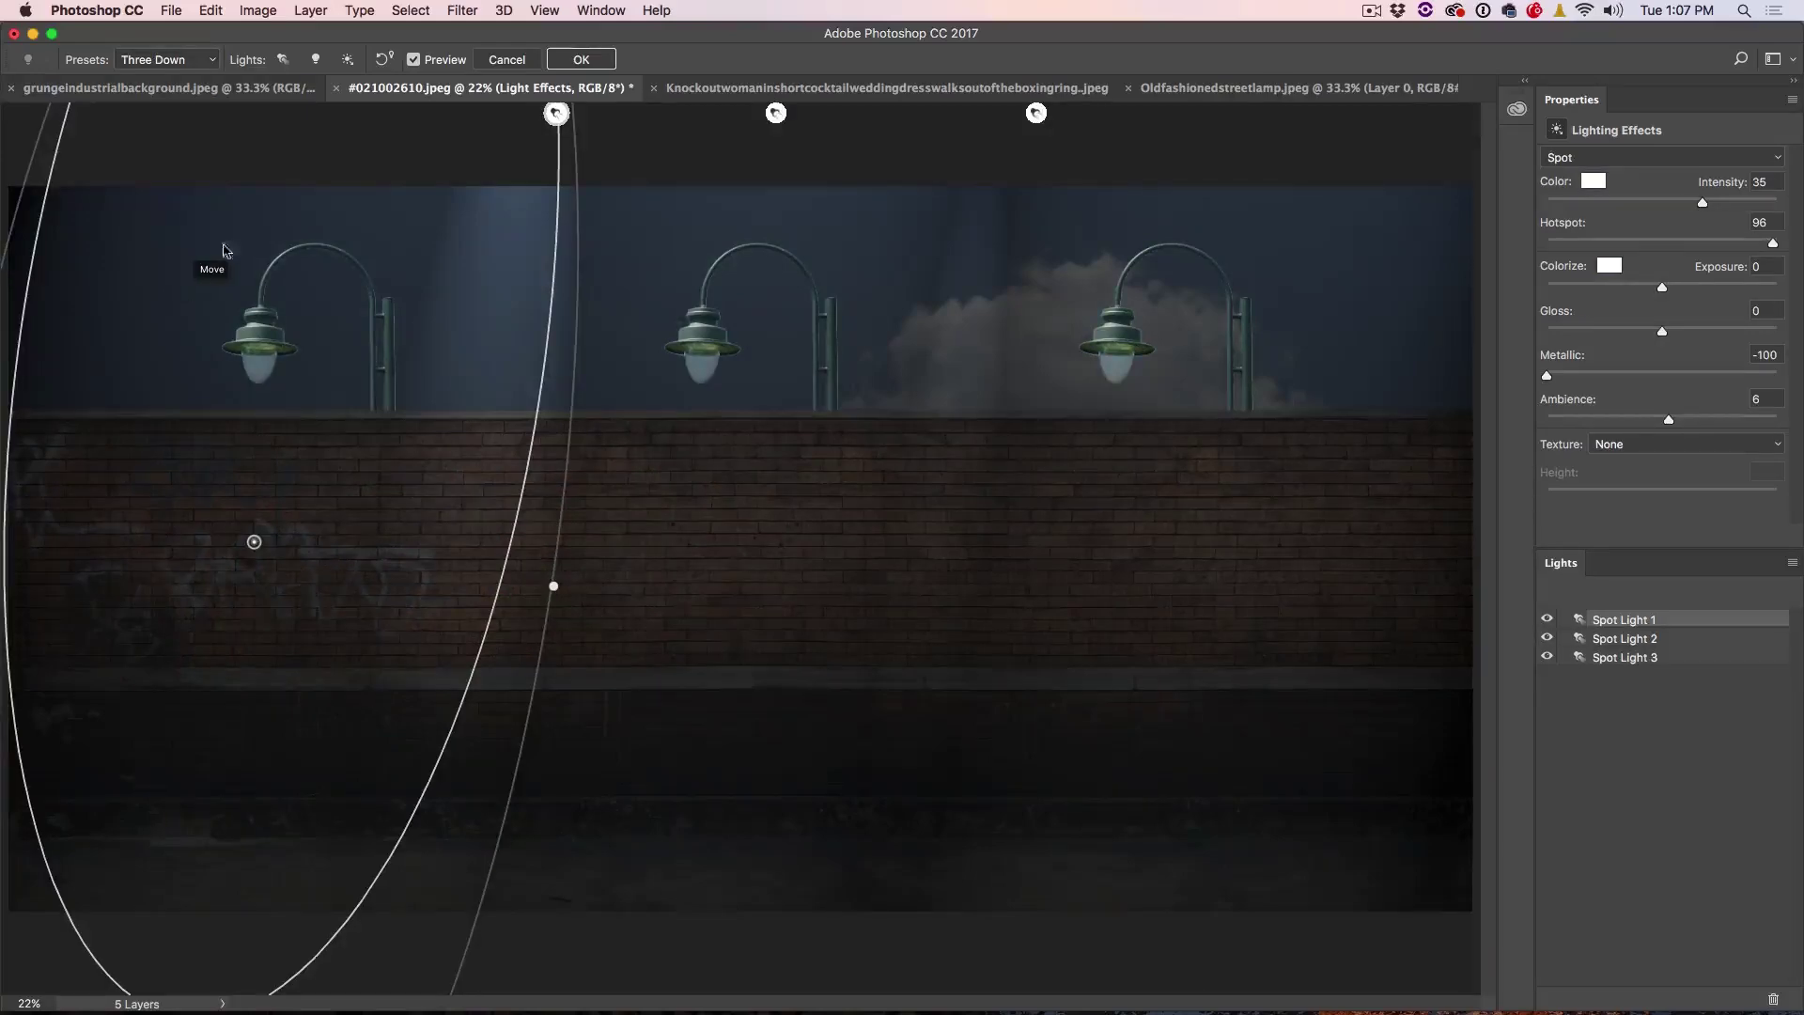
Step: Select Spot Light 1 and reshape its ellipse into a smaller beam on the wall
left_click(775, 113)
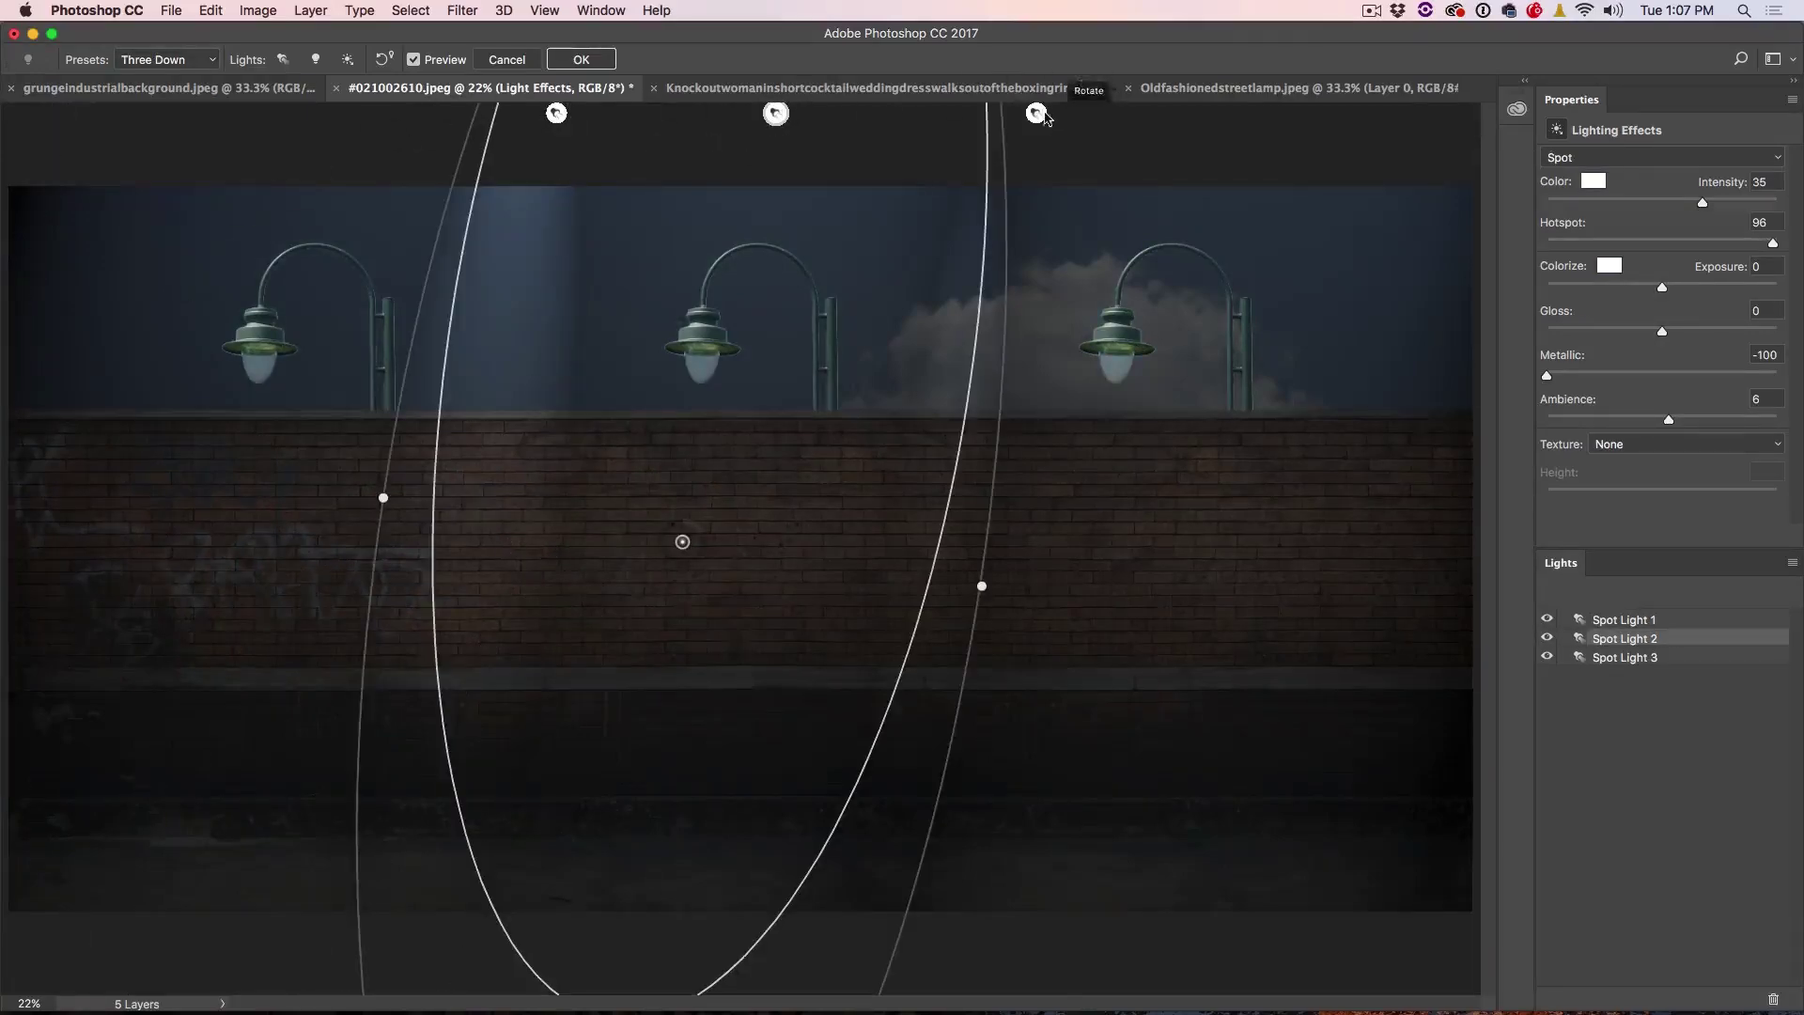
left_click(1036, 114)
left_click(556, 114)
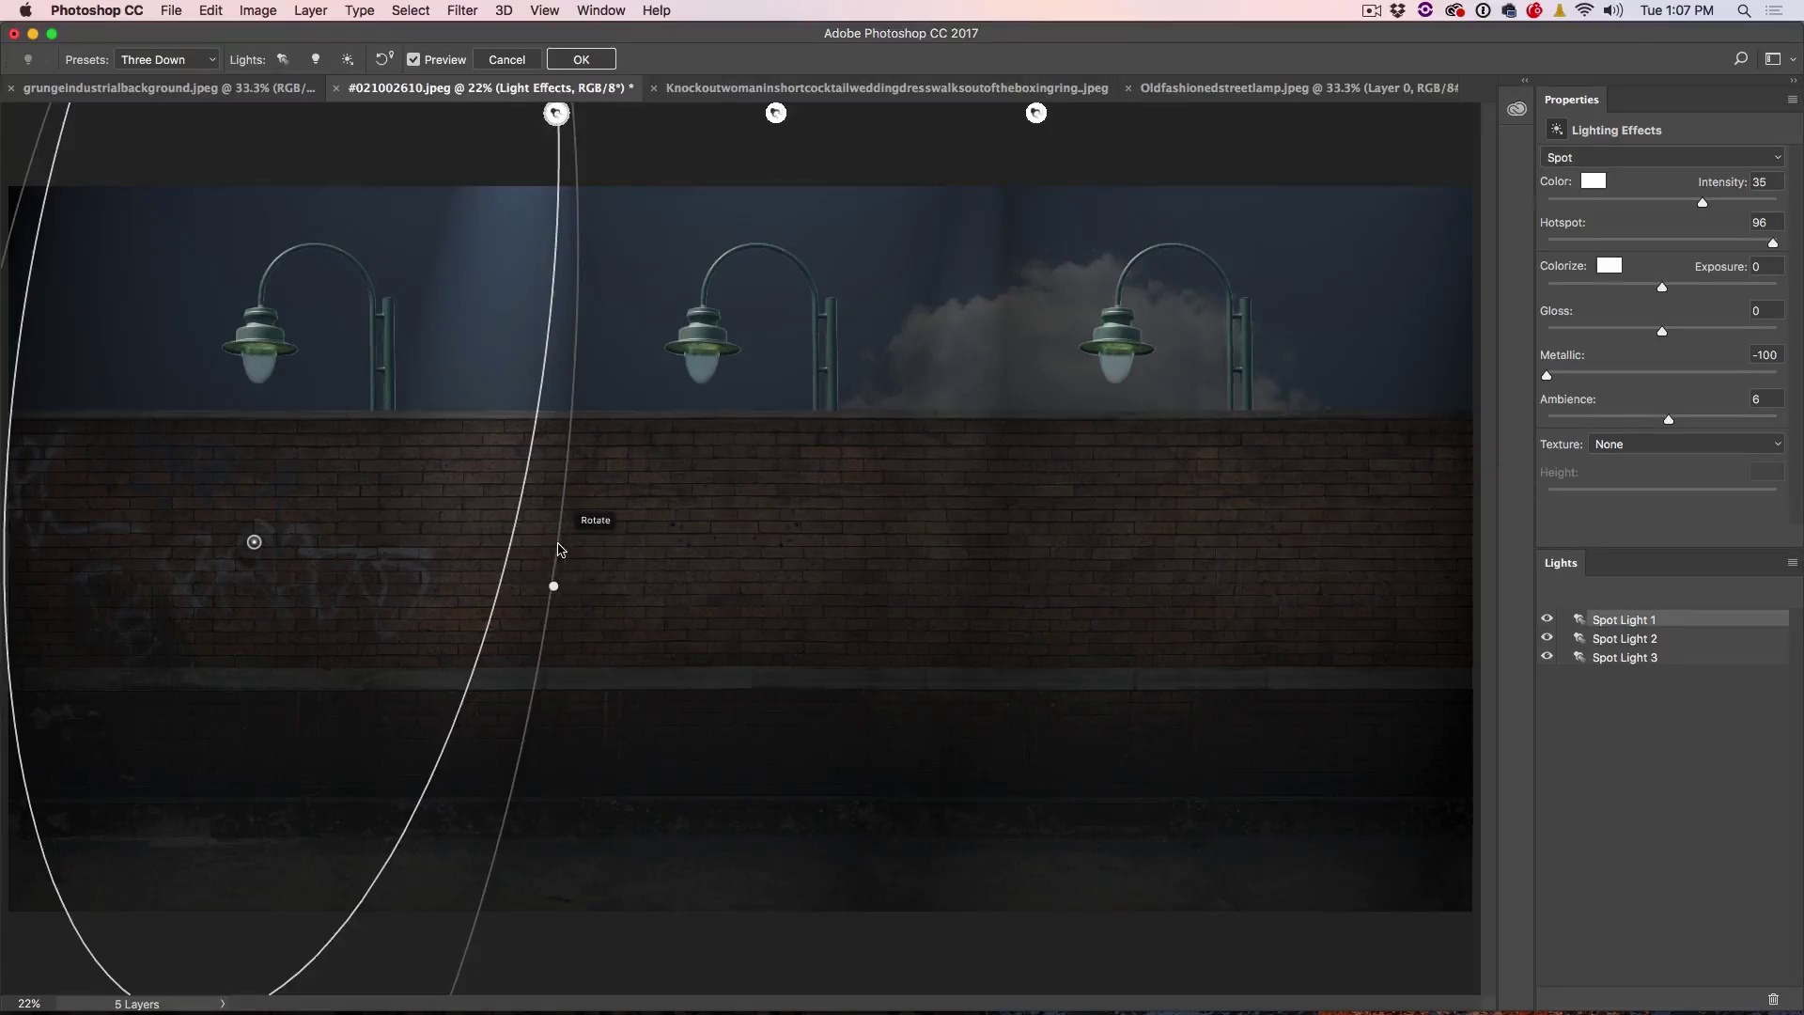
left_click_drag(560, 550, 728, 583)
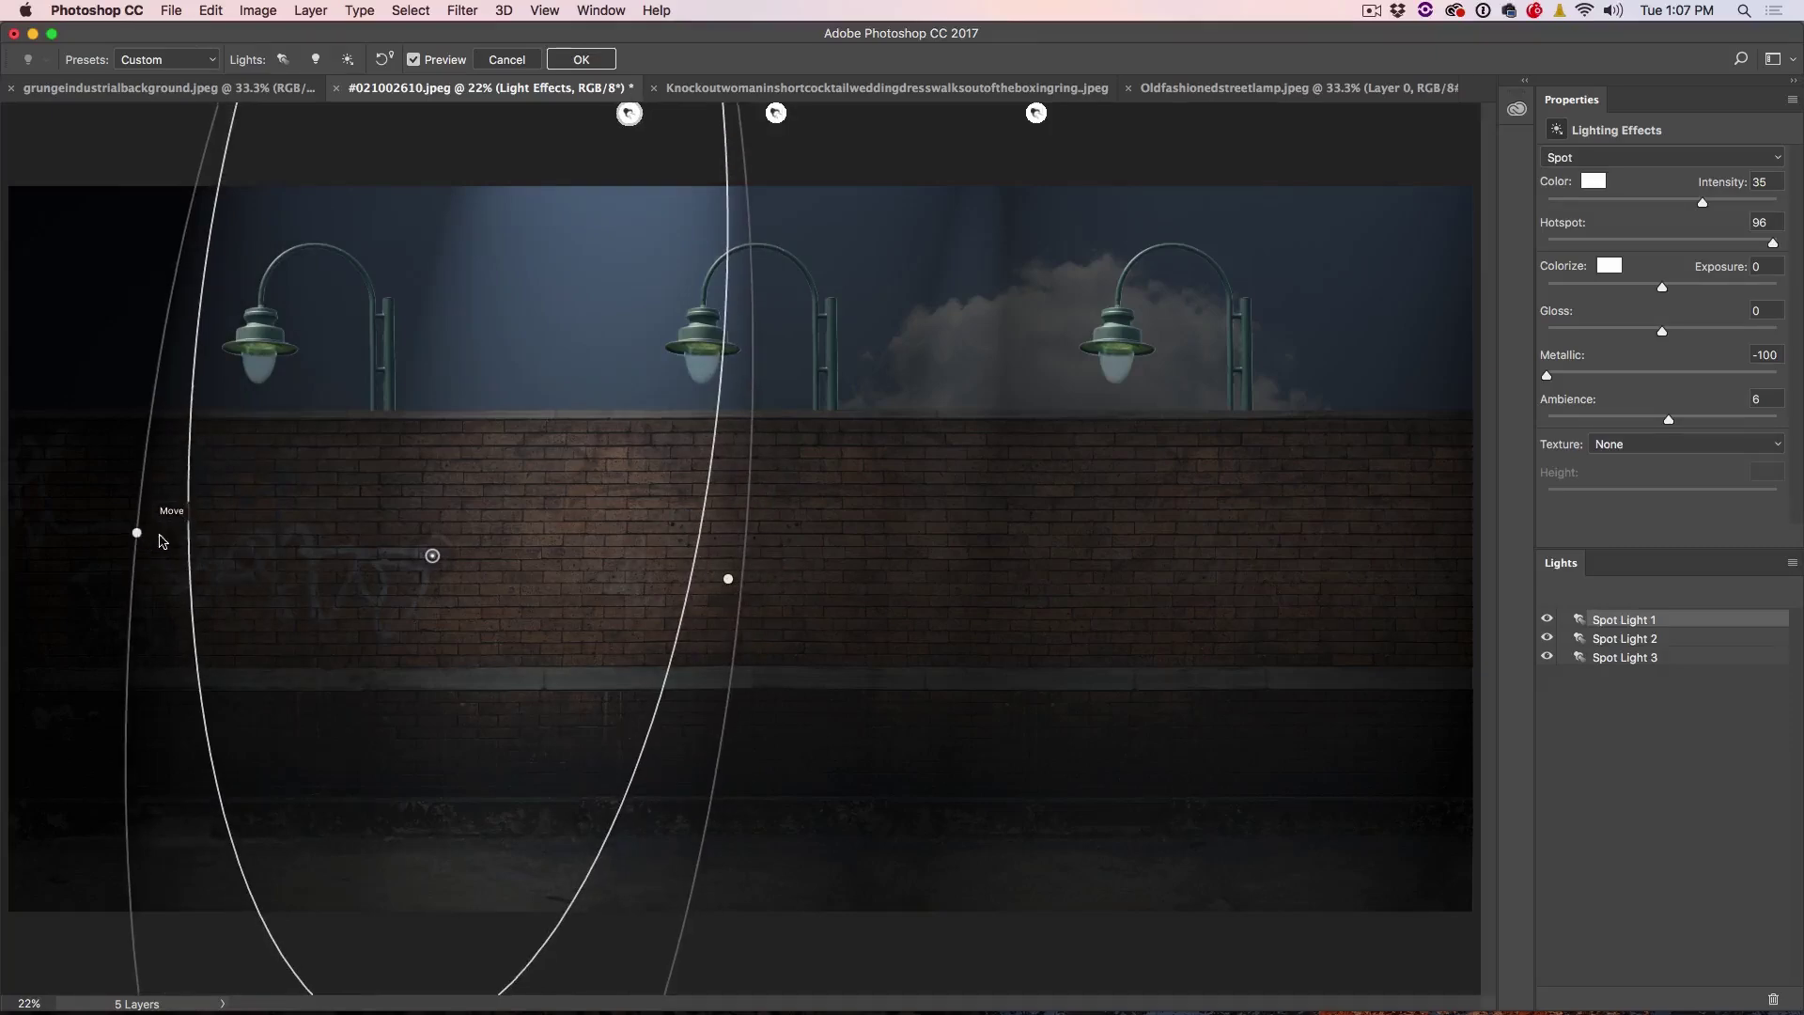
left_click_drag(159, 541, 178, 324)
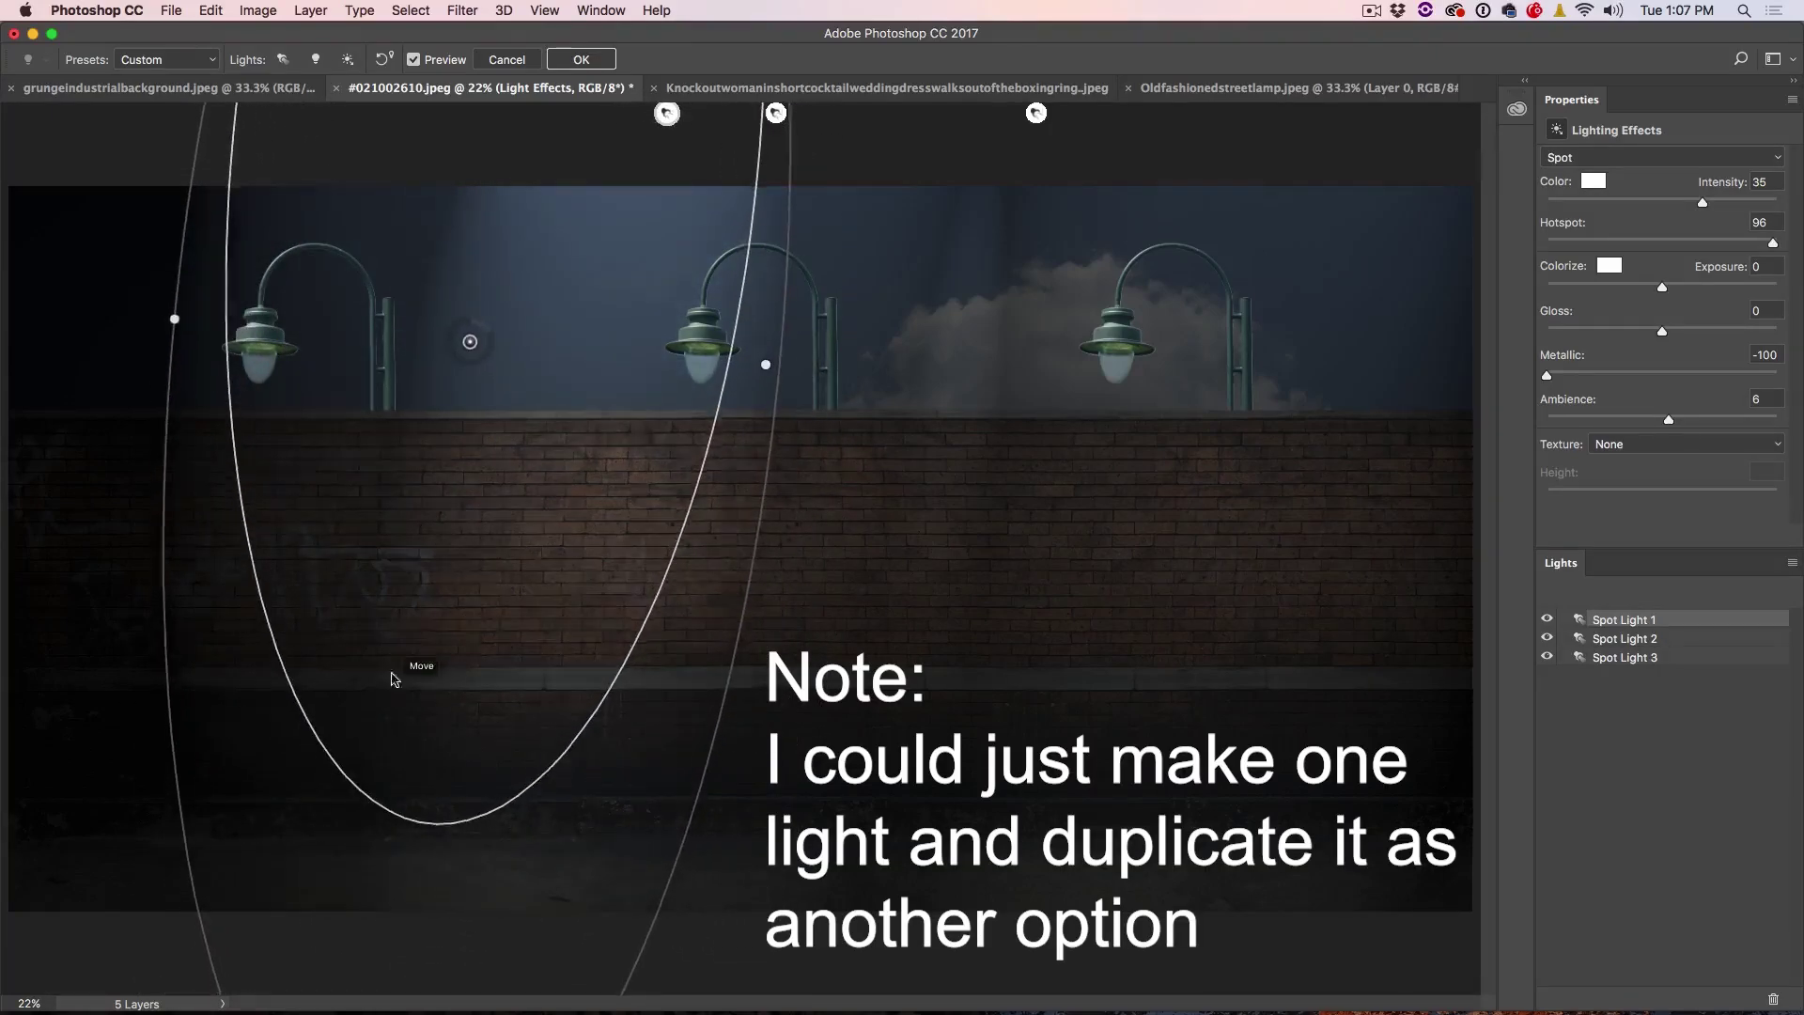
left_click_drag(393, 678, 375, 353)
left_click_drag(404, 235, 421, 684)
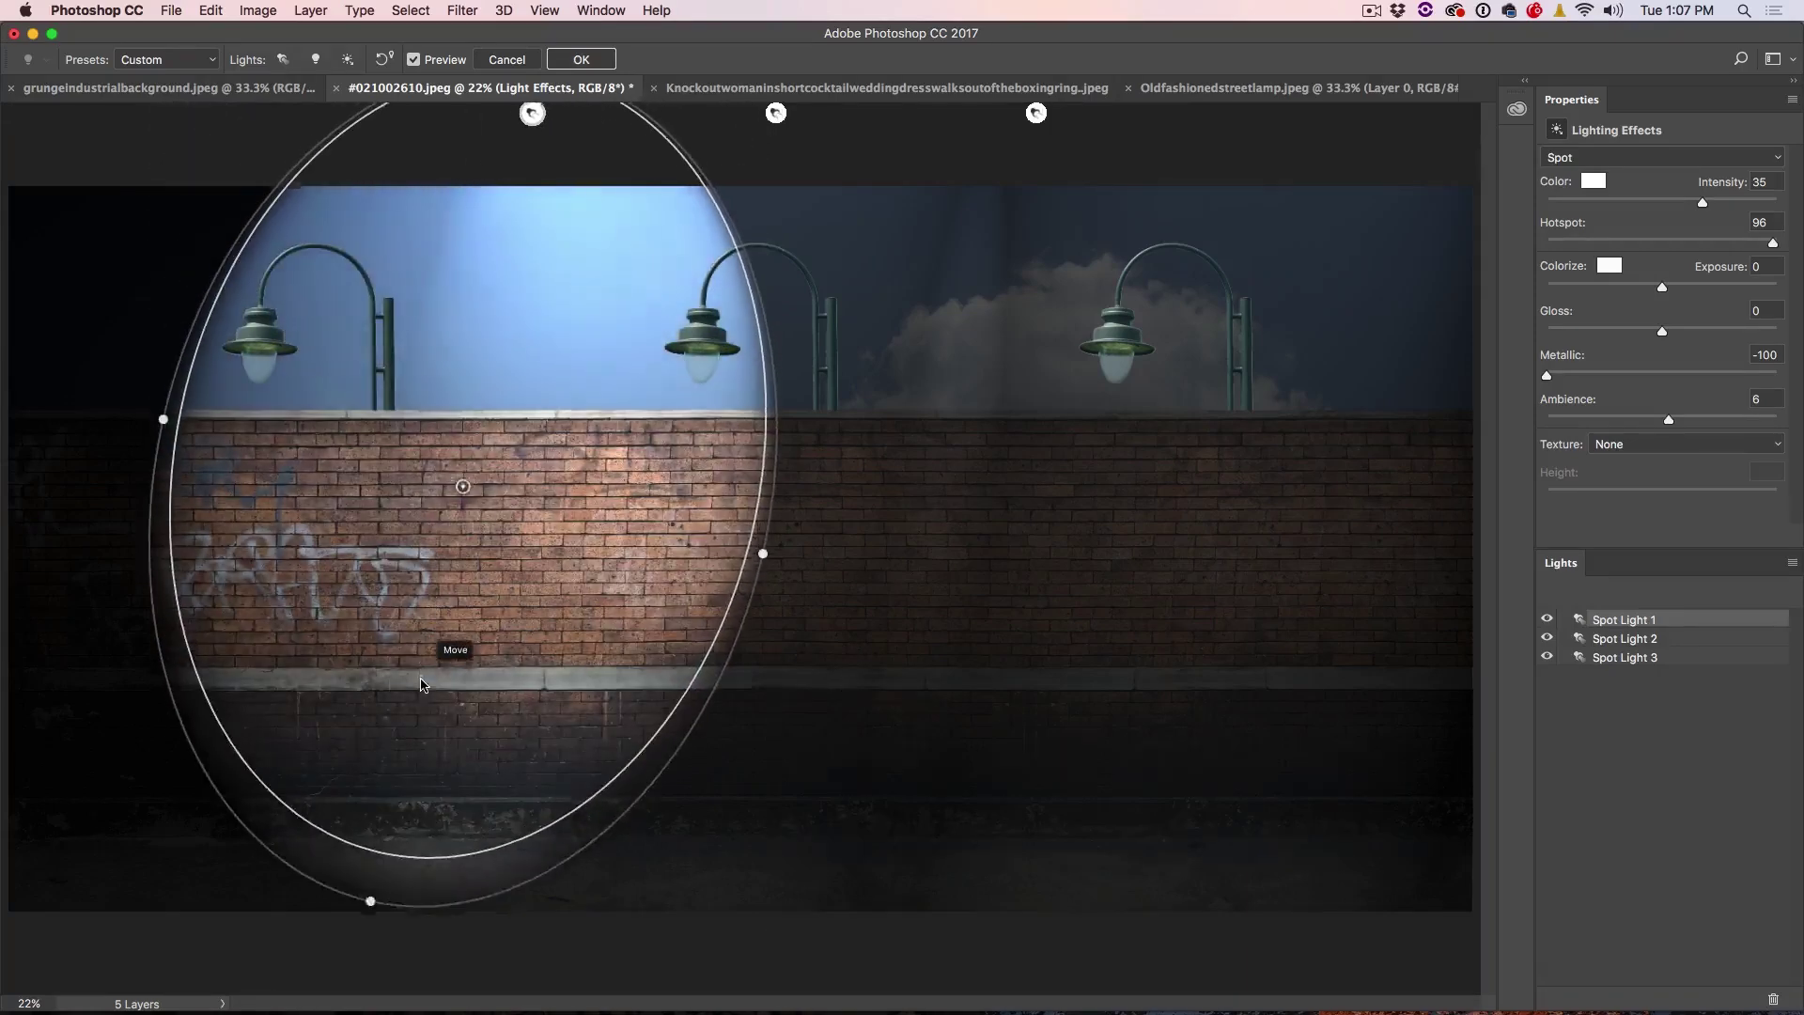
Step: Refine Spot Light 1 into a narrow upright beam centred under the left lamp
left_click_drag(769, 455, 726, 456)
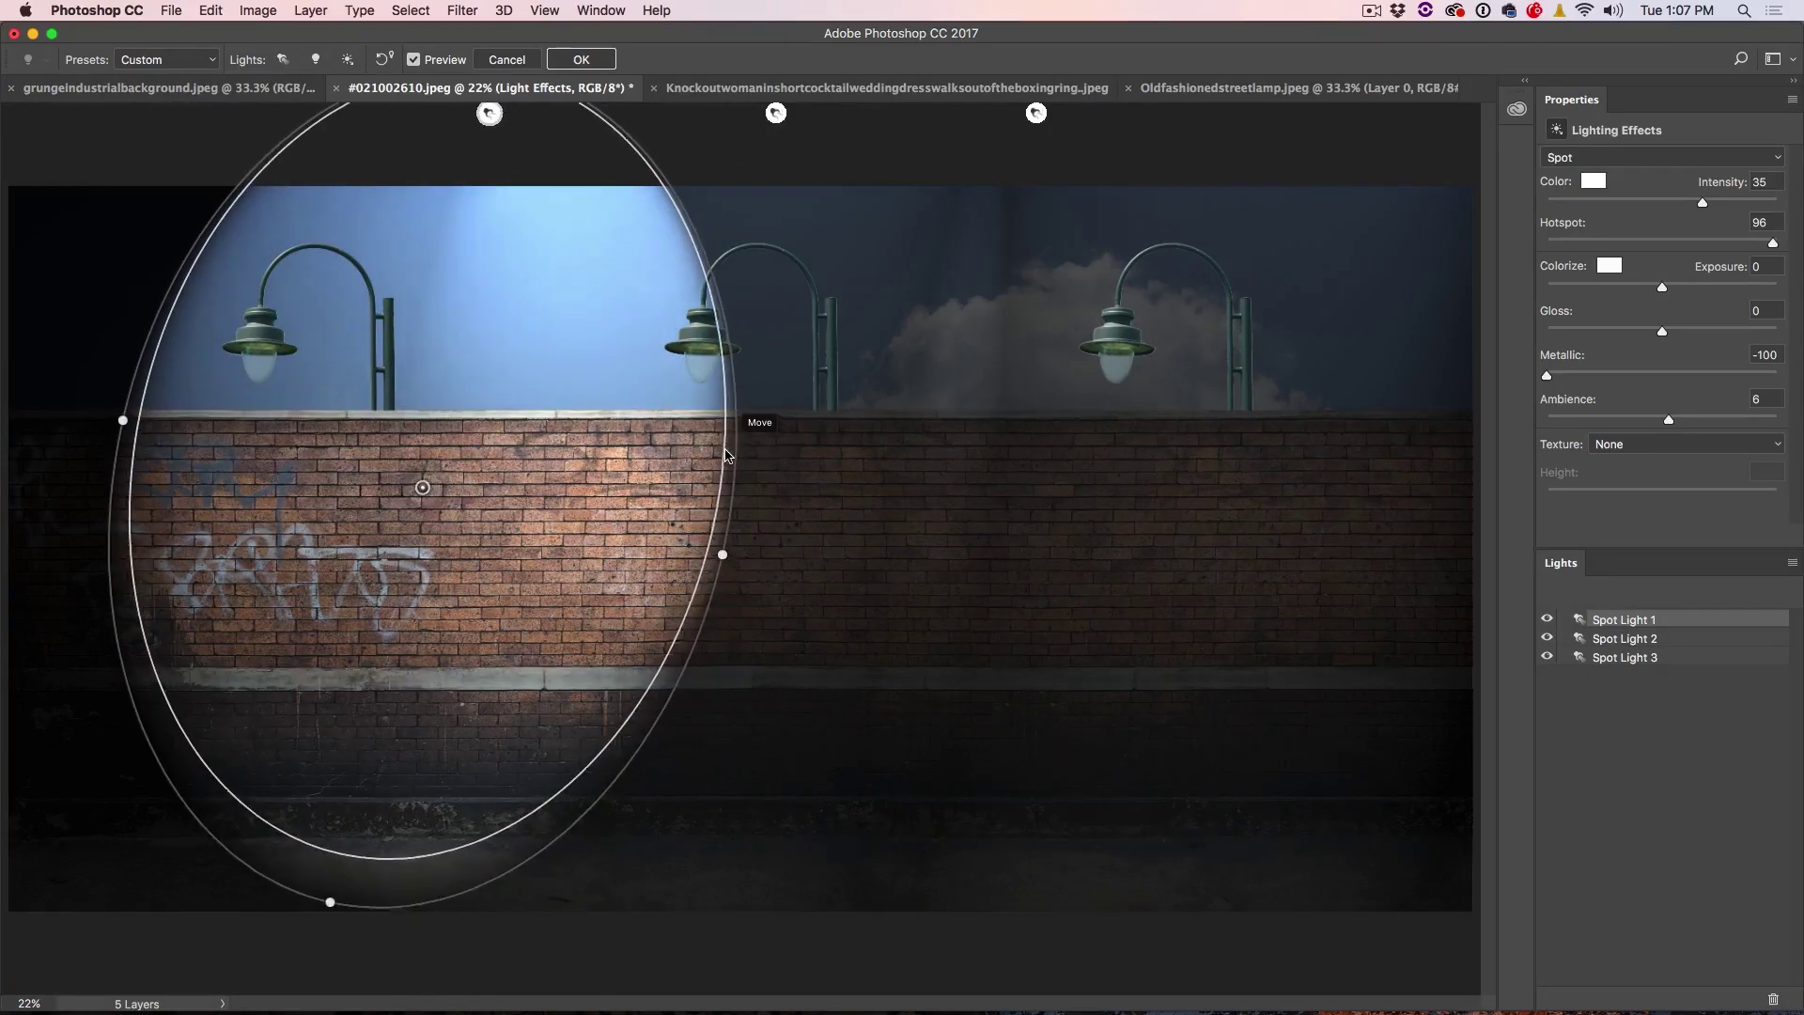
left_click_drag(722, 556, 594, 535)
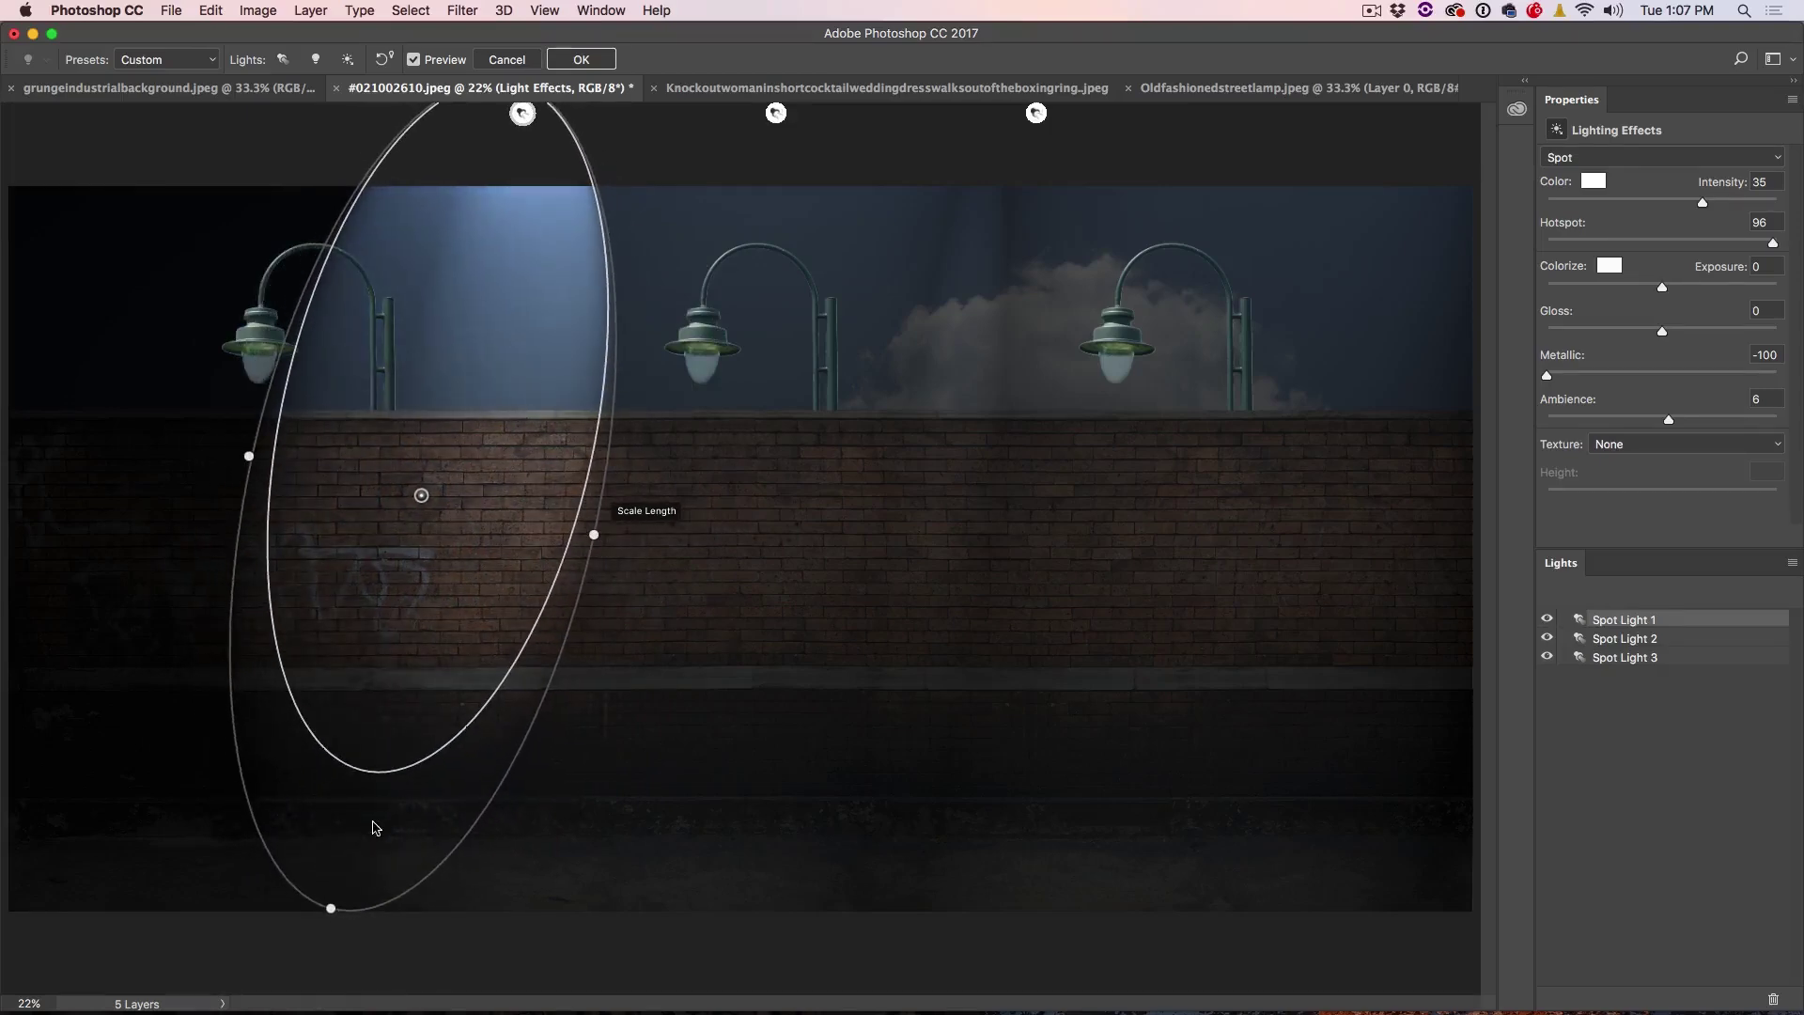
left_click_drag(333, 910, 134, 1011)
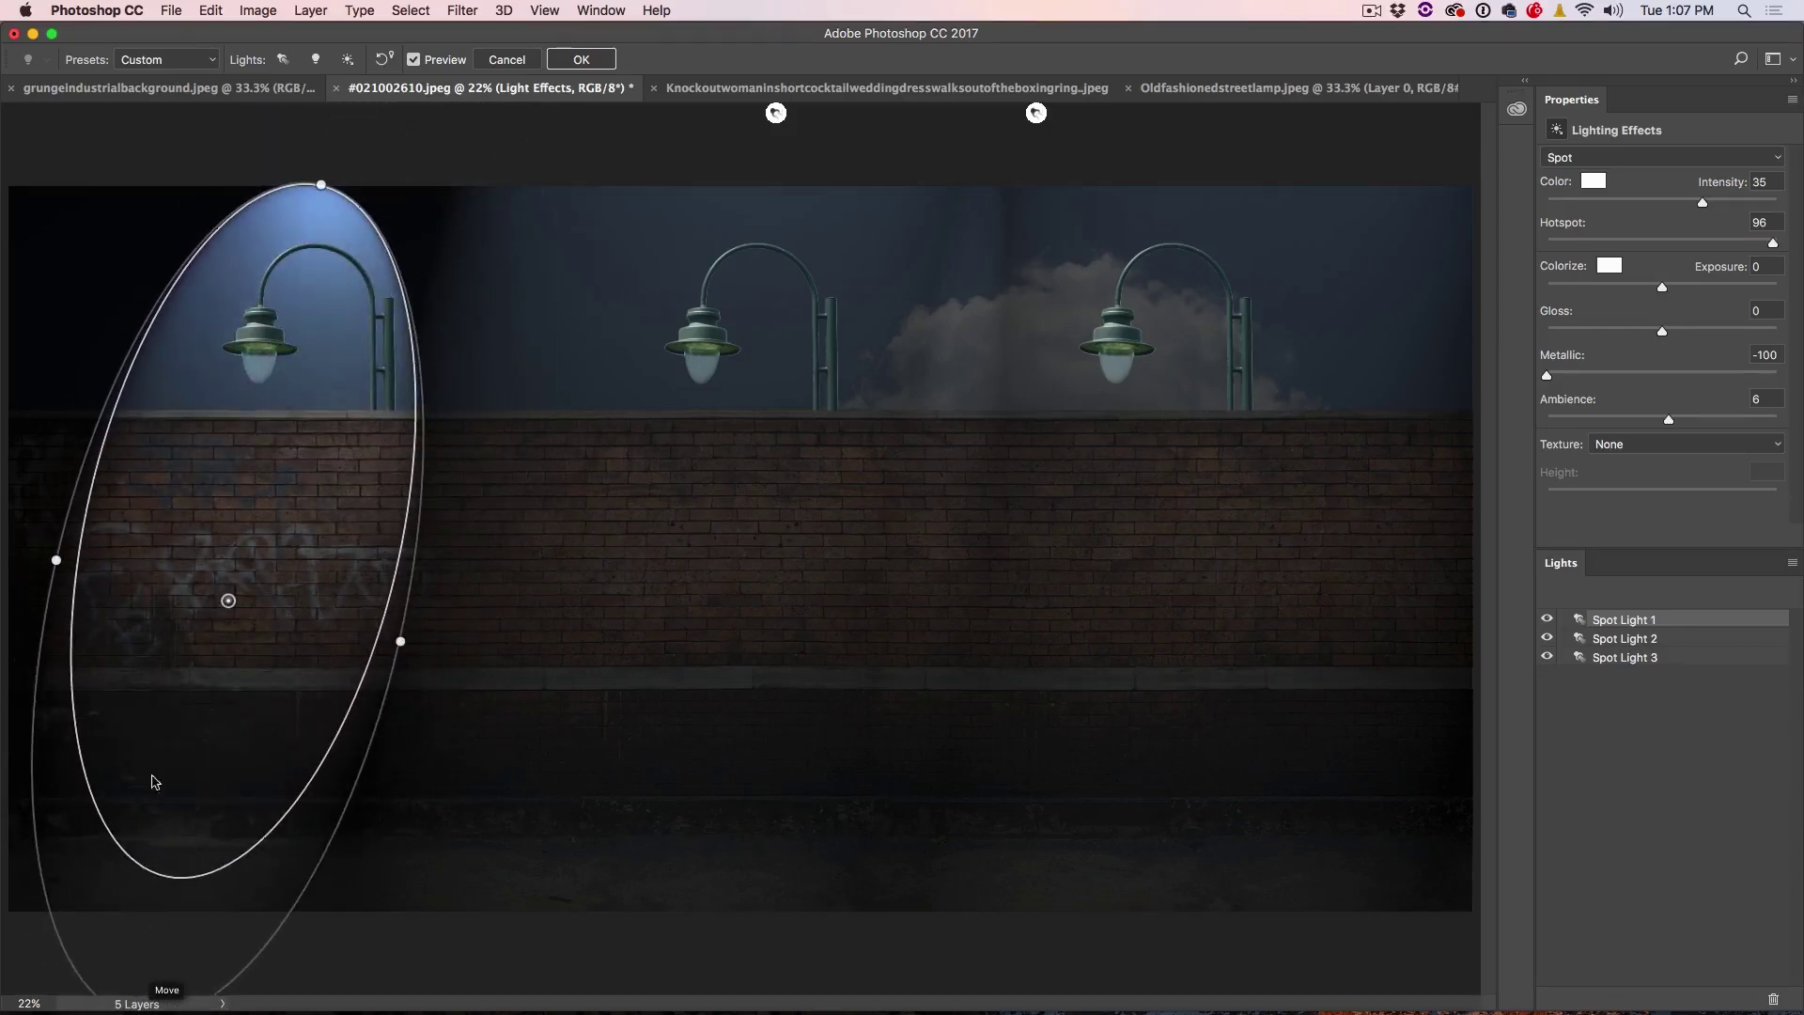
left_click_drag(265, 627, 221, 776)
left_click_drag(407, 632, 400, 580)
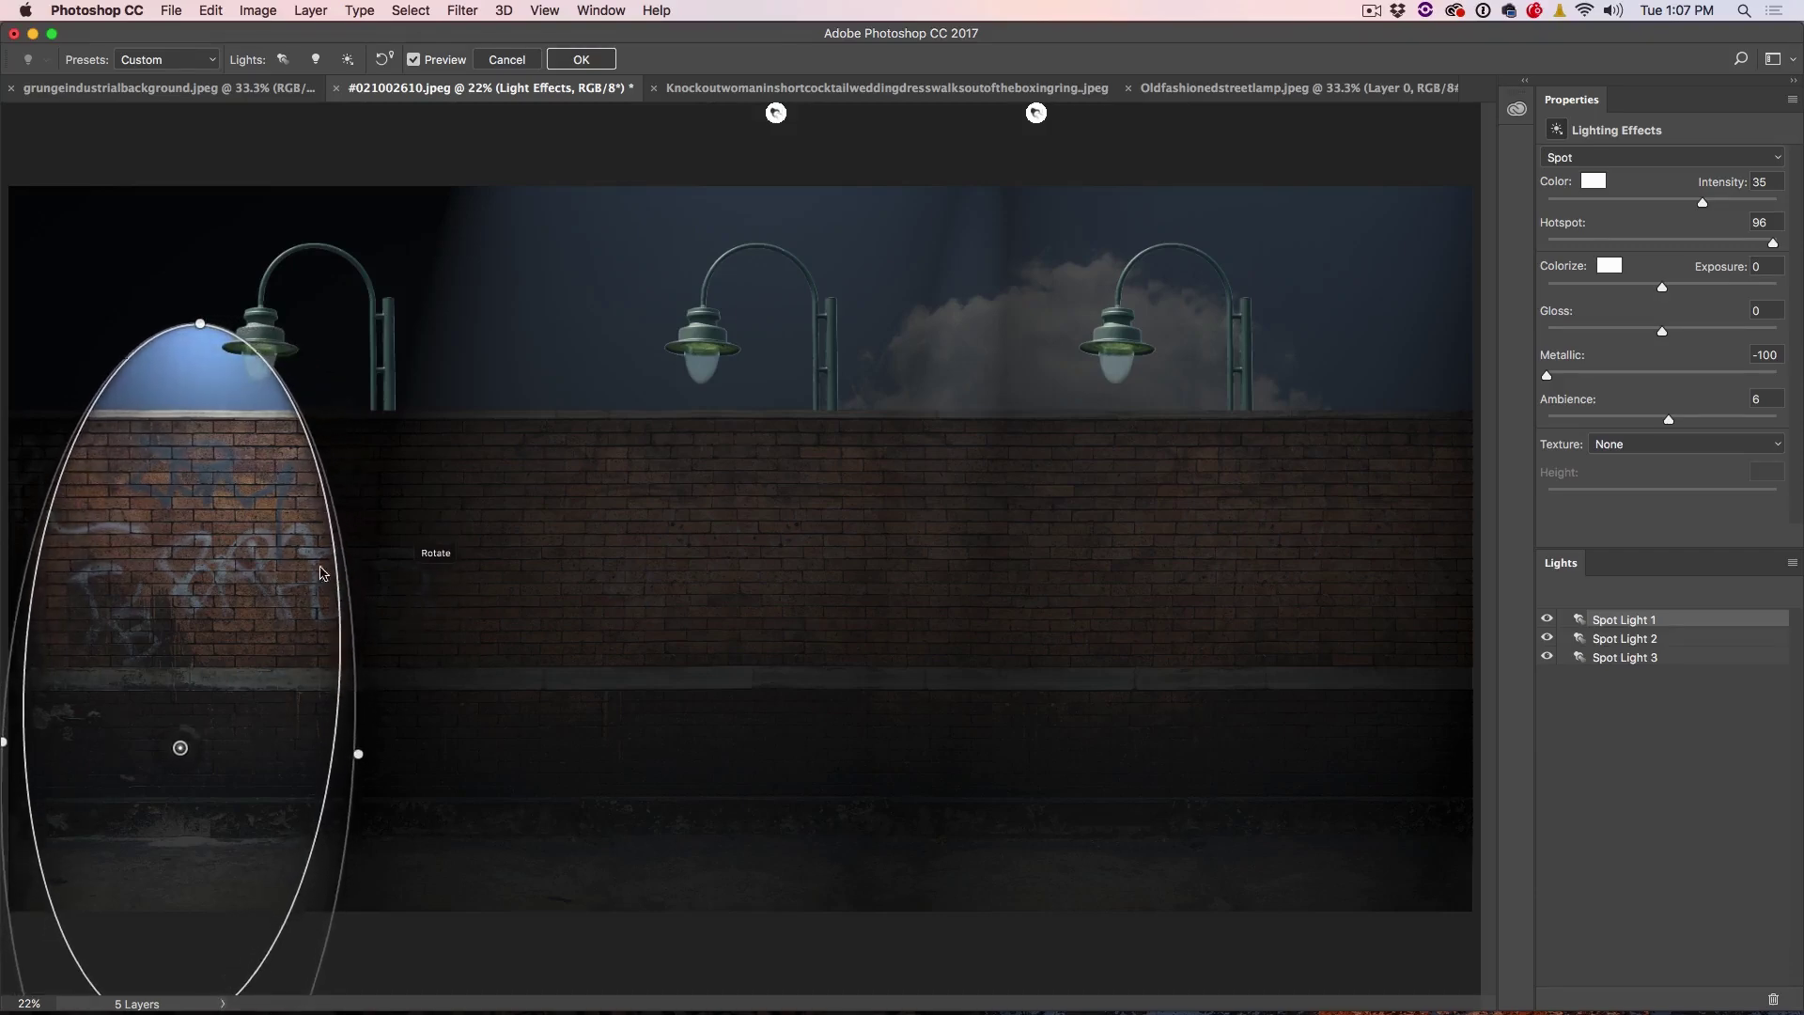
left_click_drag(214, 563, 270, 577)
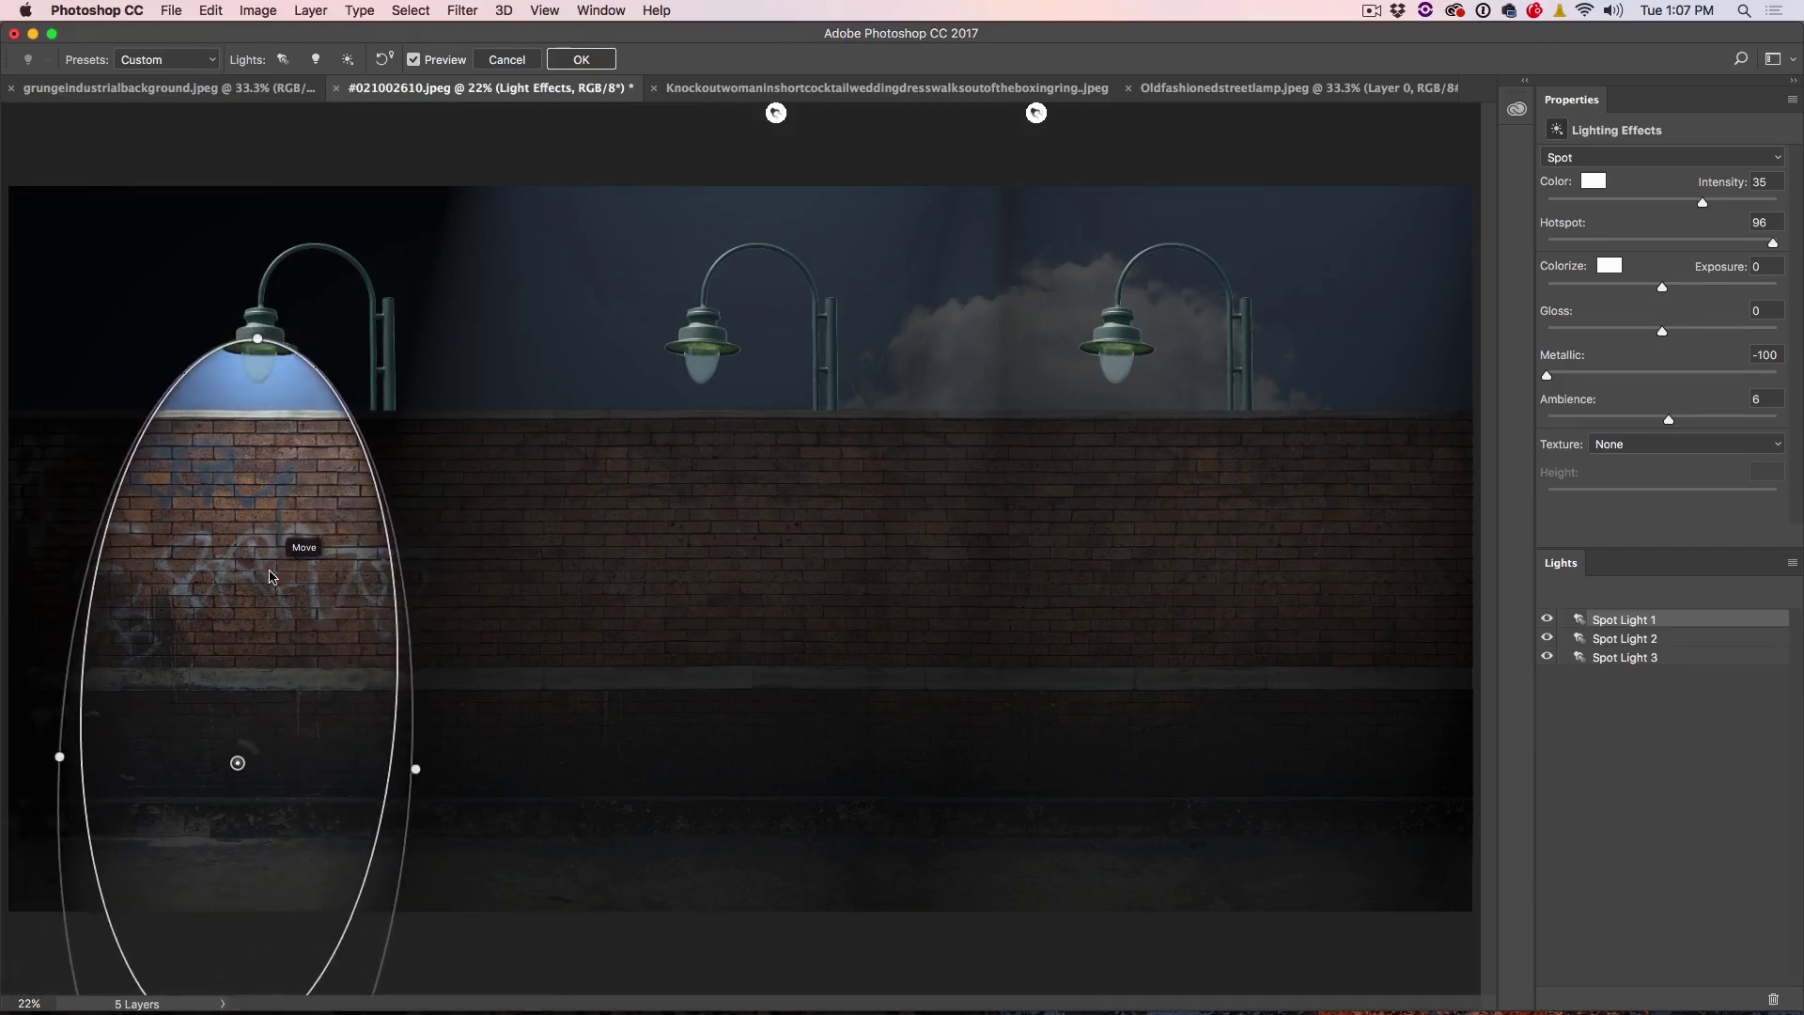
left_click(775, 114)
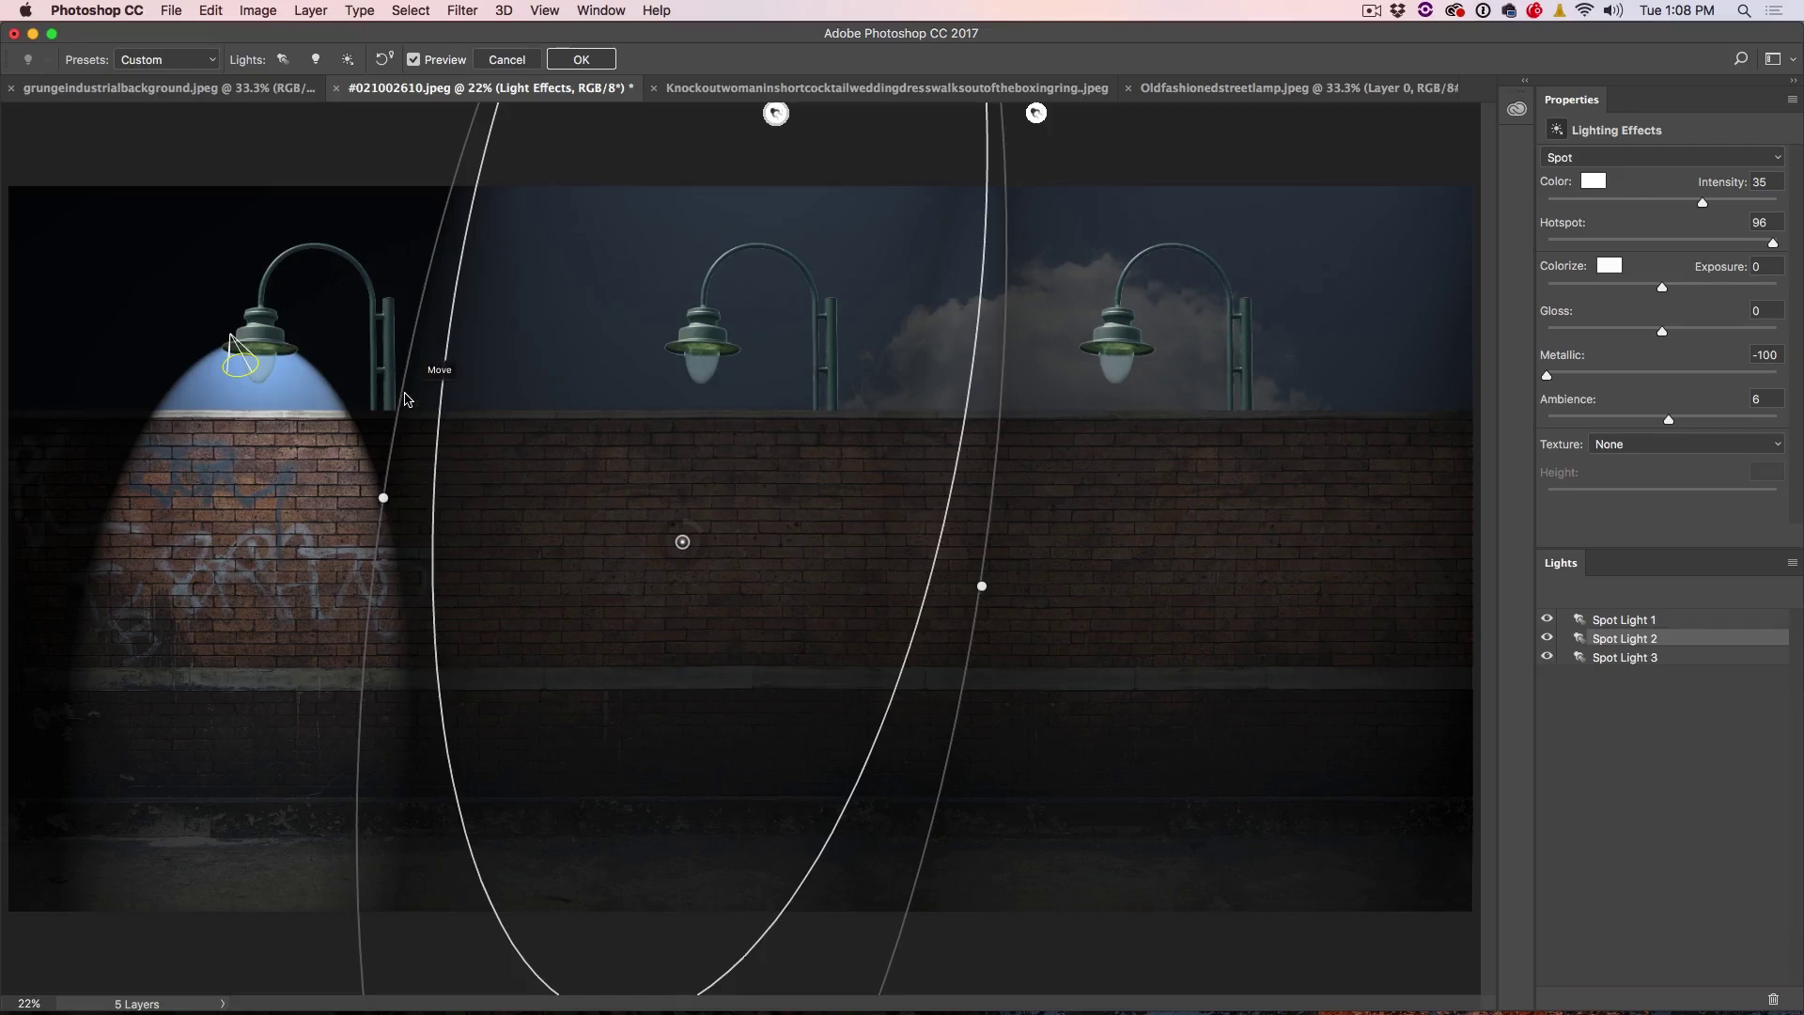
Step: Shape Spot Light 2 into a narrow cone beneath the middle lamp
left_click_drag(613, 590, 689, 725)
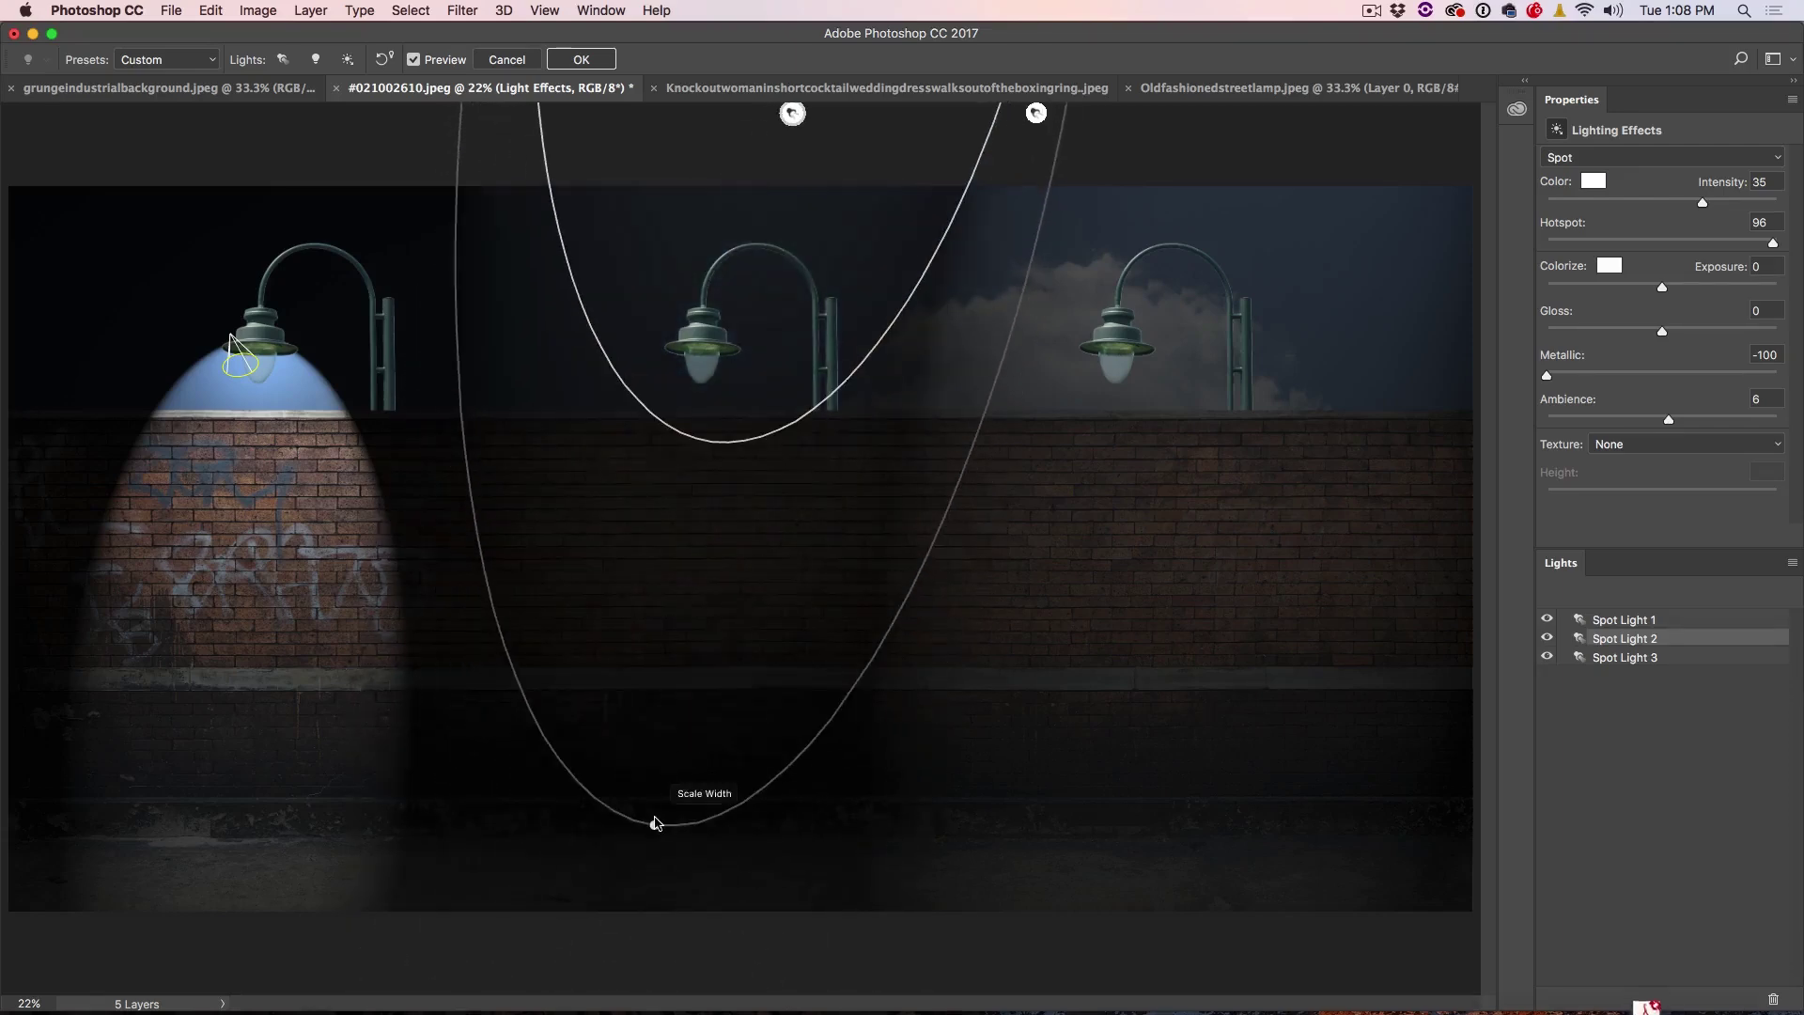
left_click_drag(657, 818, 970, 551)
left_click_drag(793, 498, 633, 705)
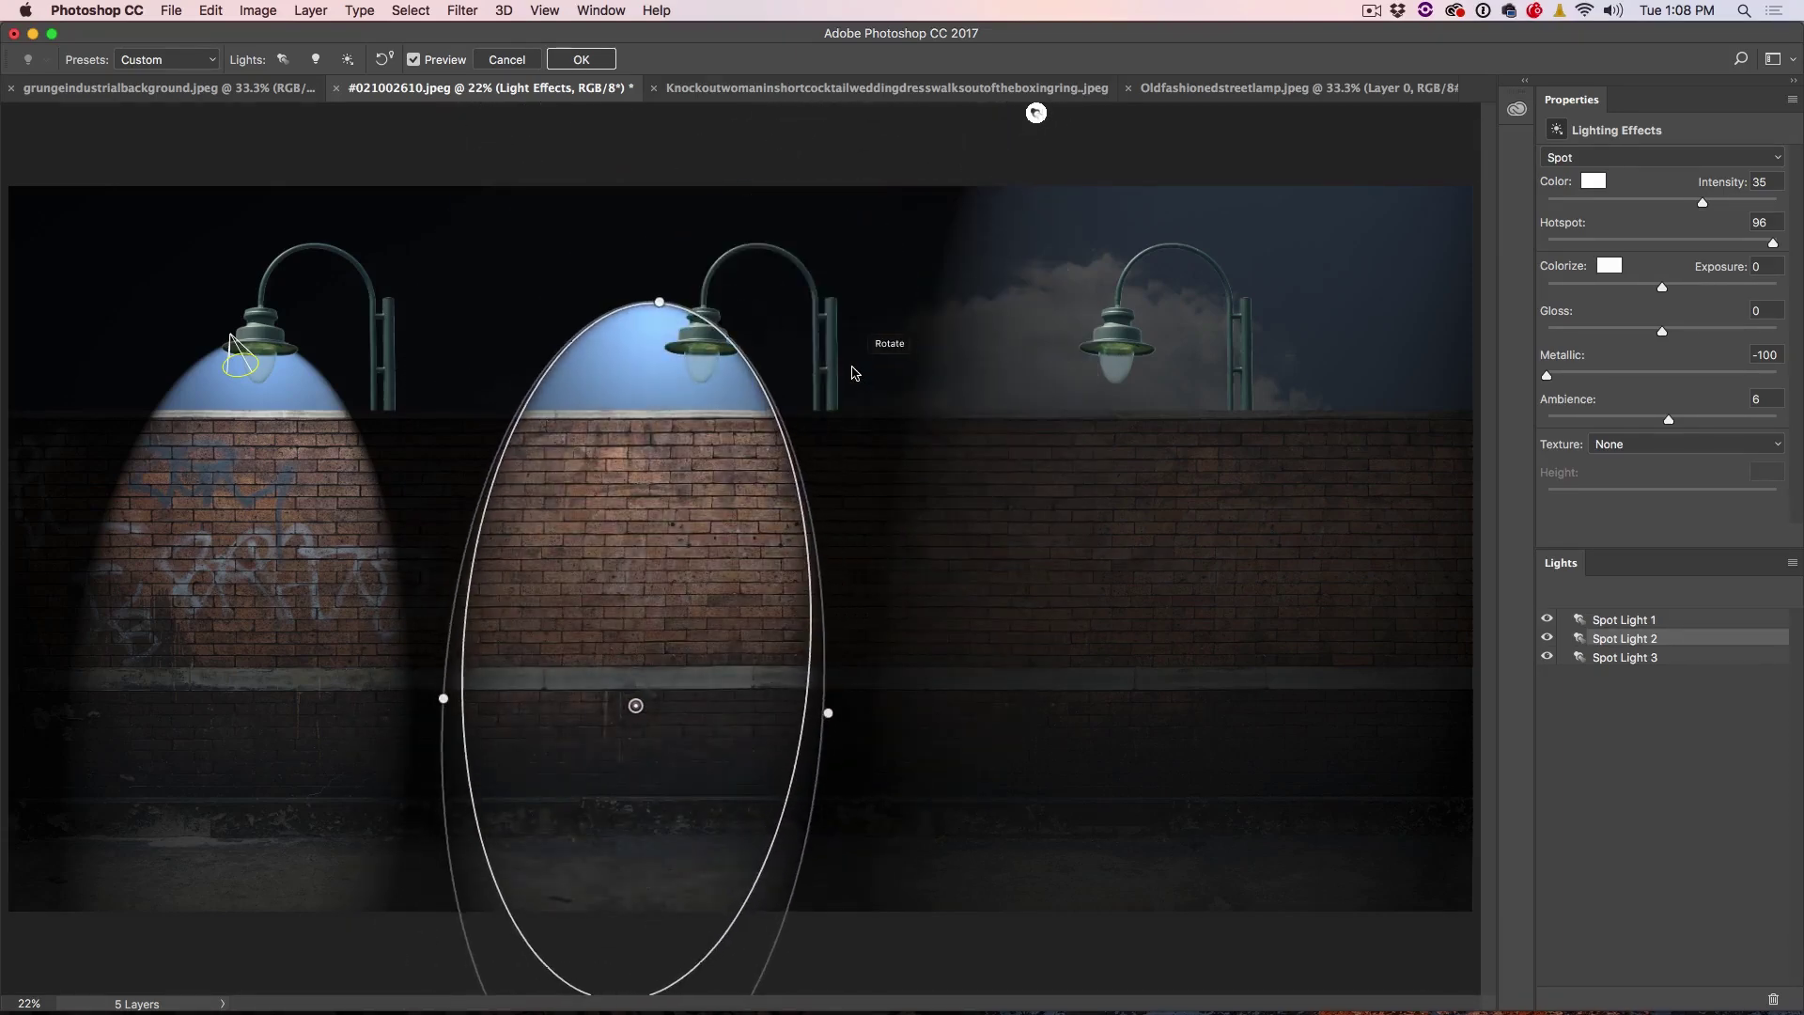
Step: Place Spot Light 3 under the right lamp and lower its intensity to 30
left_click(923, 510)
left_click_drag(923, 510, 1165, 690)
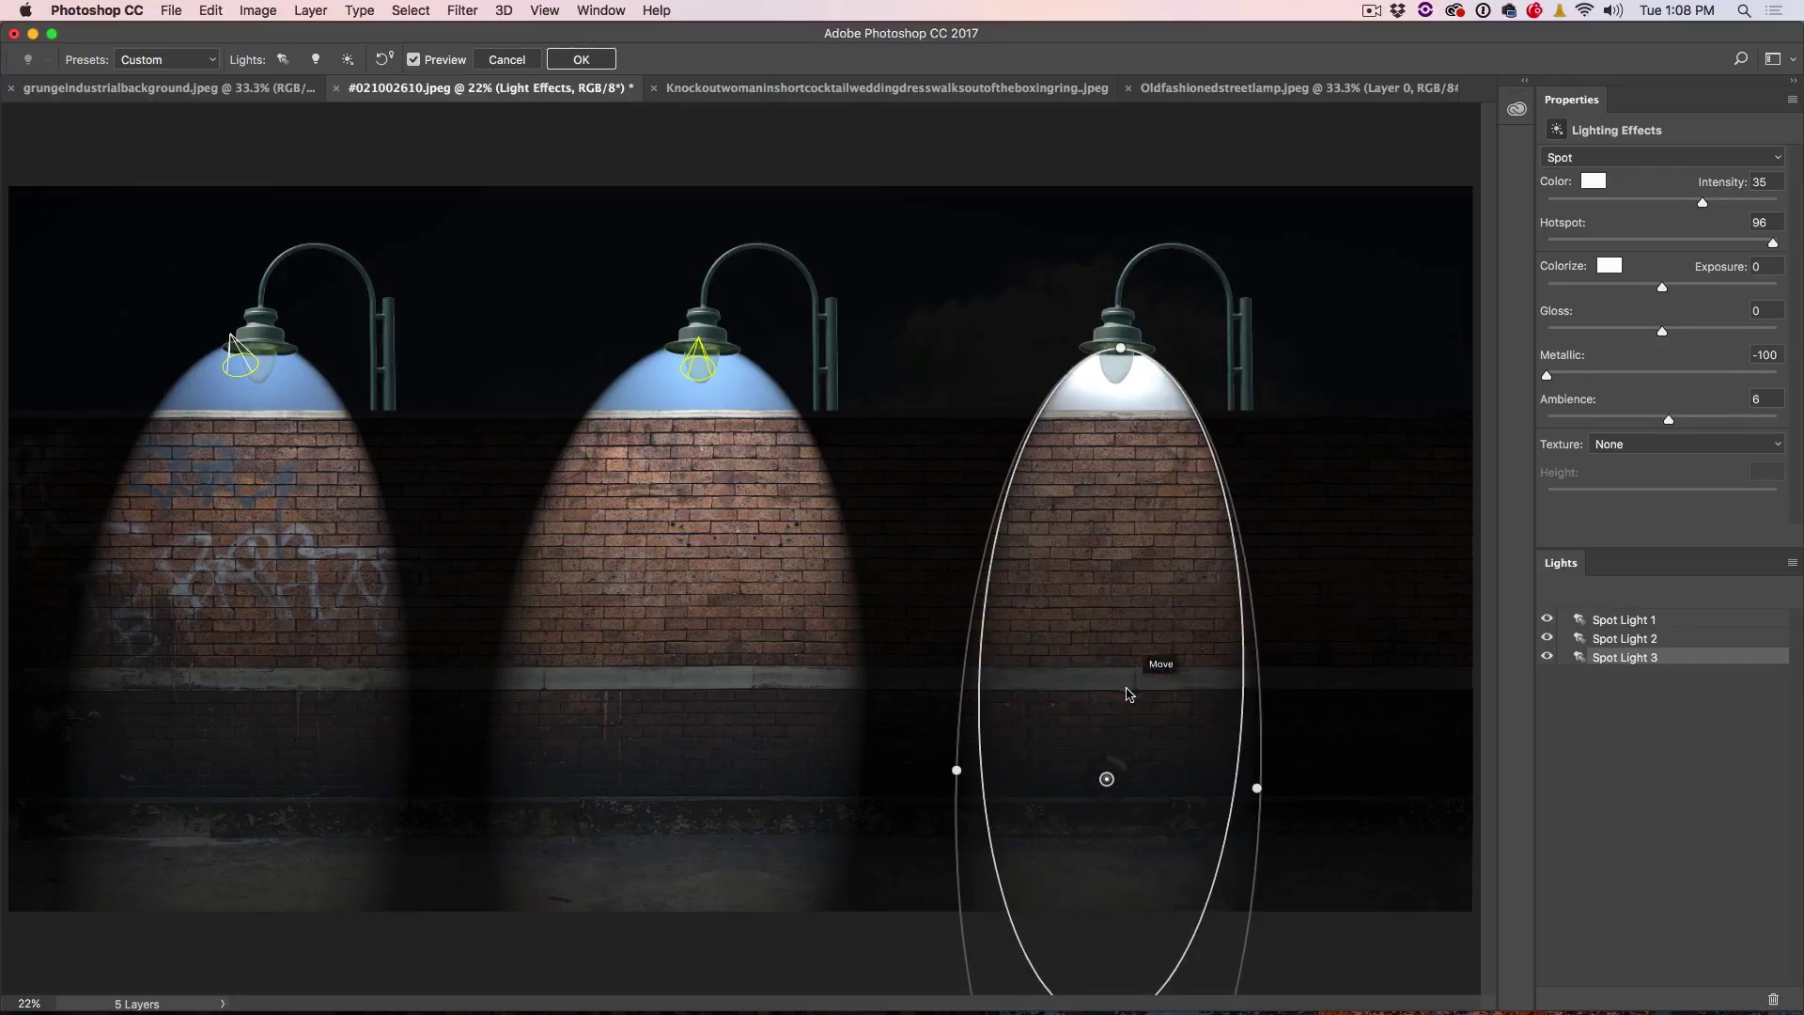
left_click_drag(1147, 800, 1193, 745)
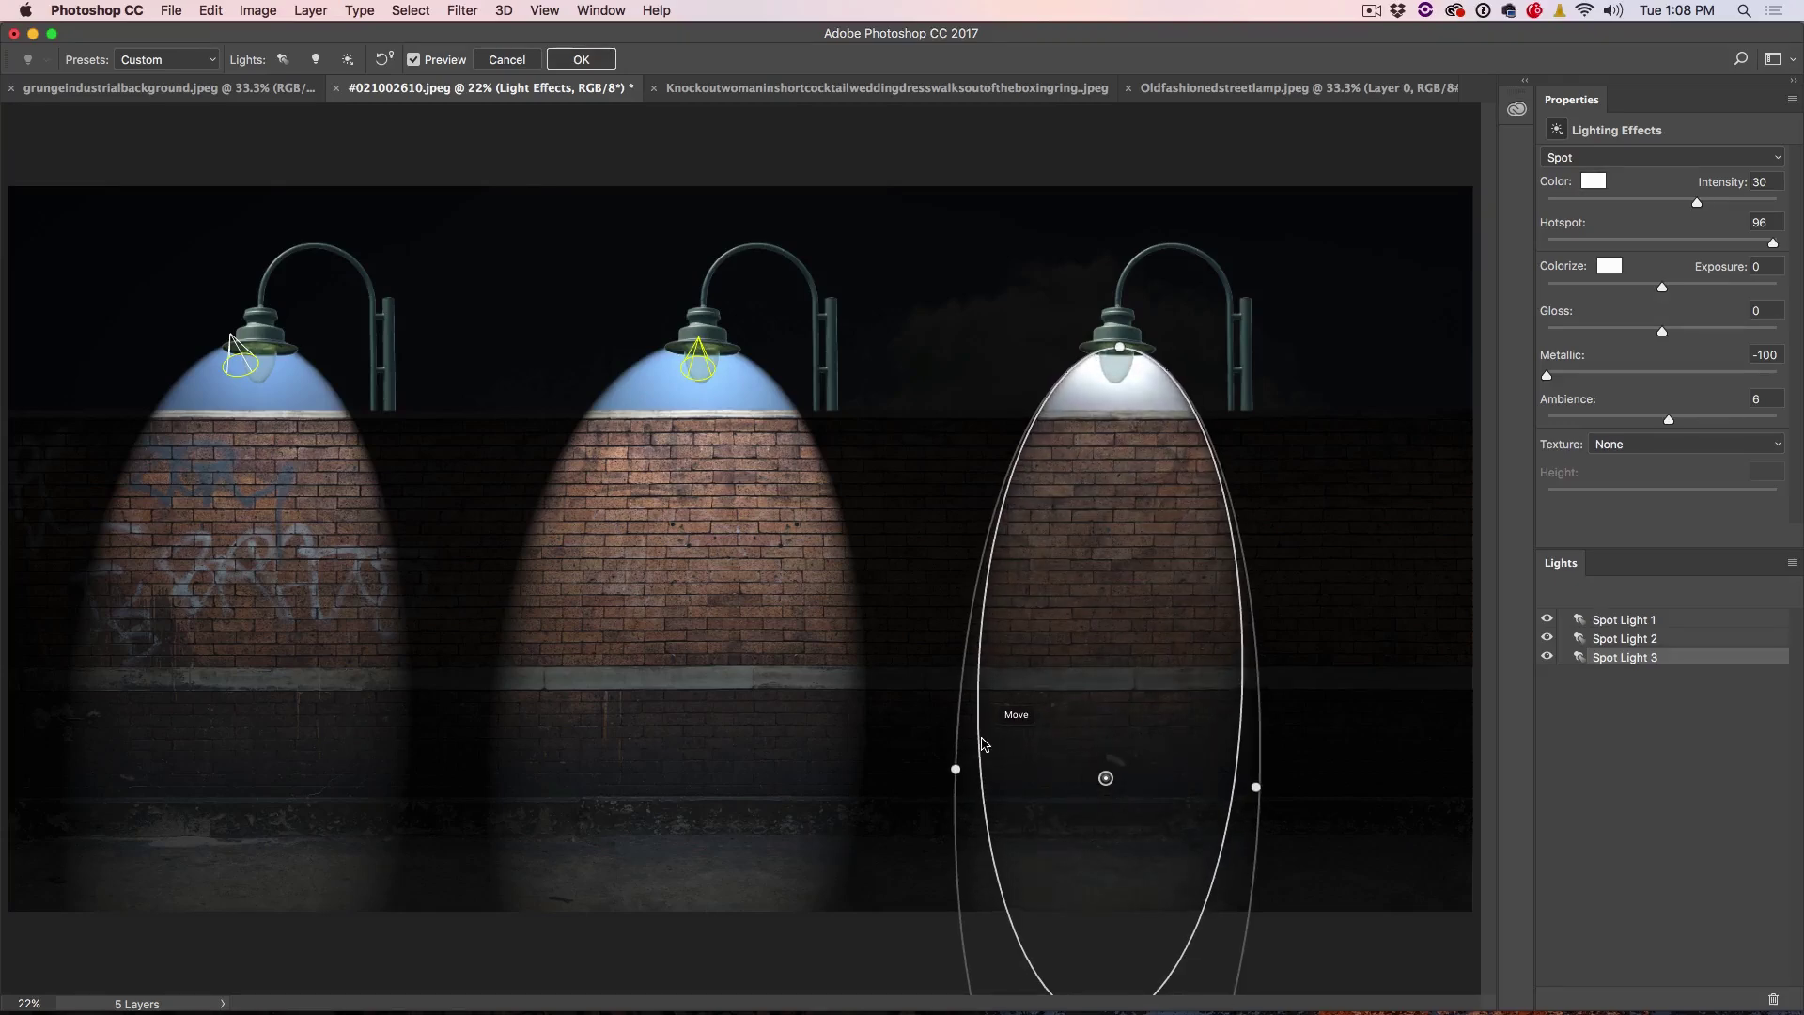
left_click_drag(989, 744, 985, 744)
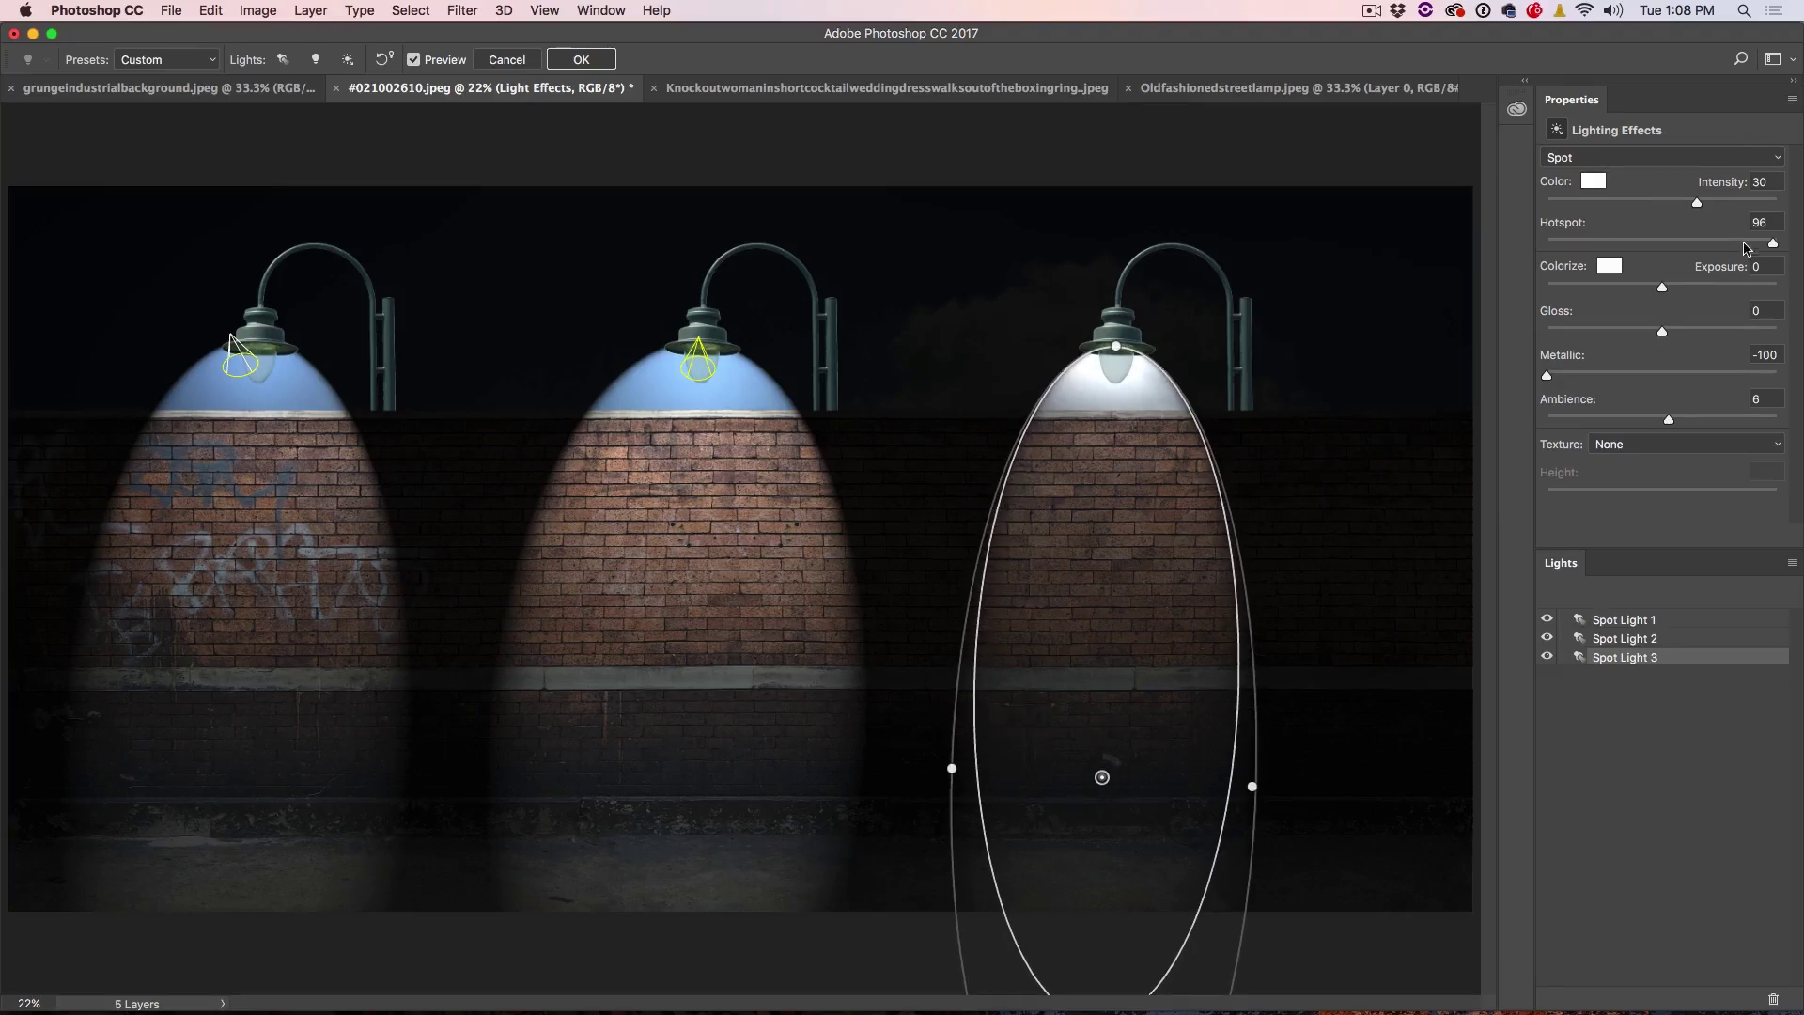
Step: Shrink the hotspots of the right and middle spotlights
mouse_move(1763, 247)
left_mouse_down()
mouse_move(1691, 241)
mouse_move(1753, 238)
left_mouse_up()
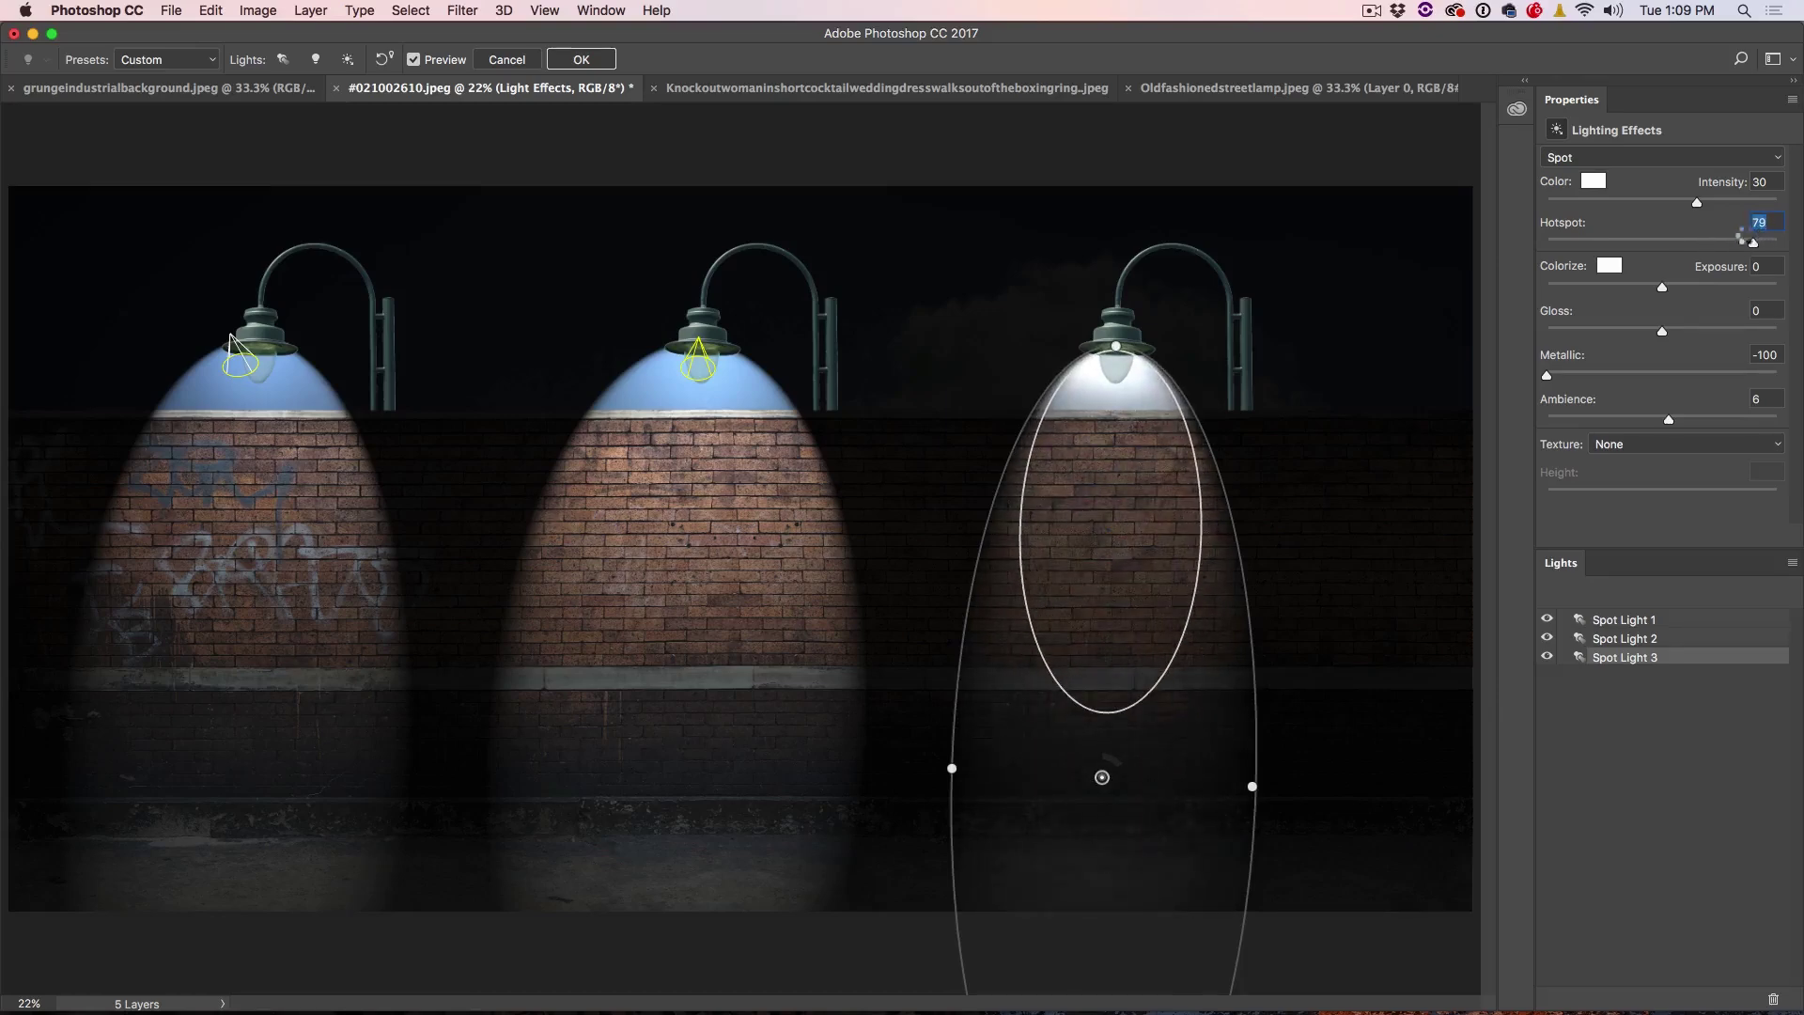
left_click(695, 367)
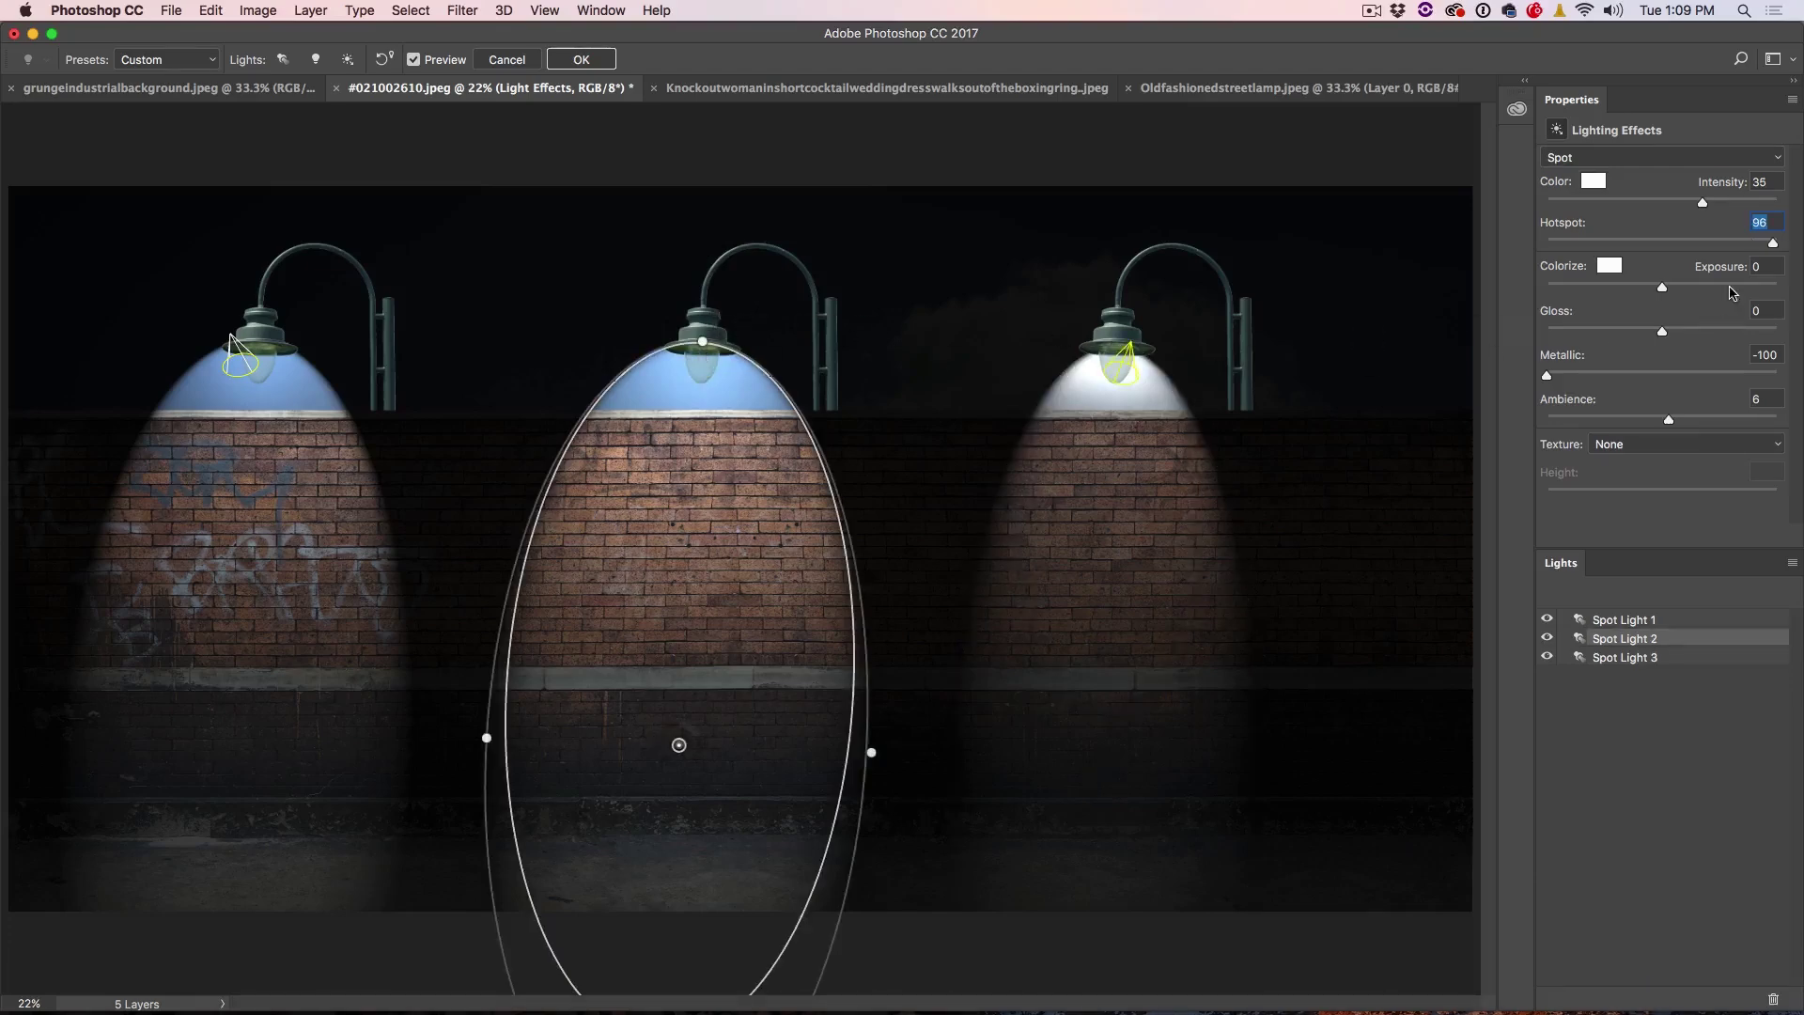
left_click_drag(1766, 246, 1721, 240)
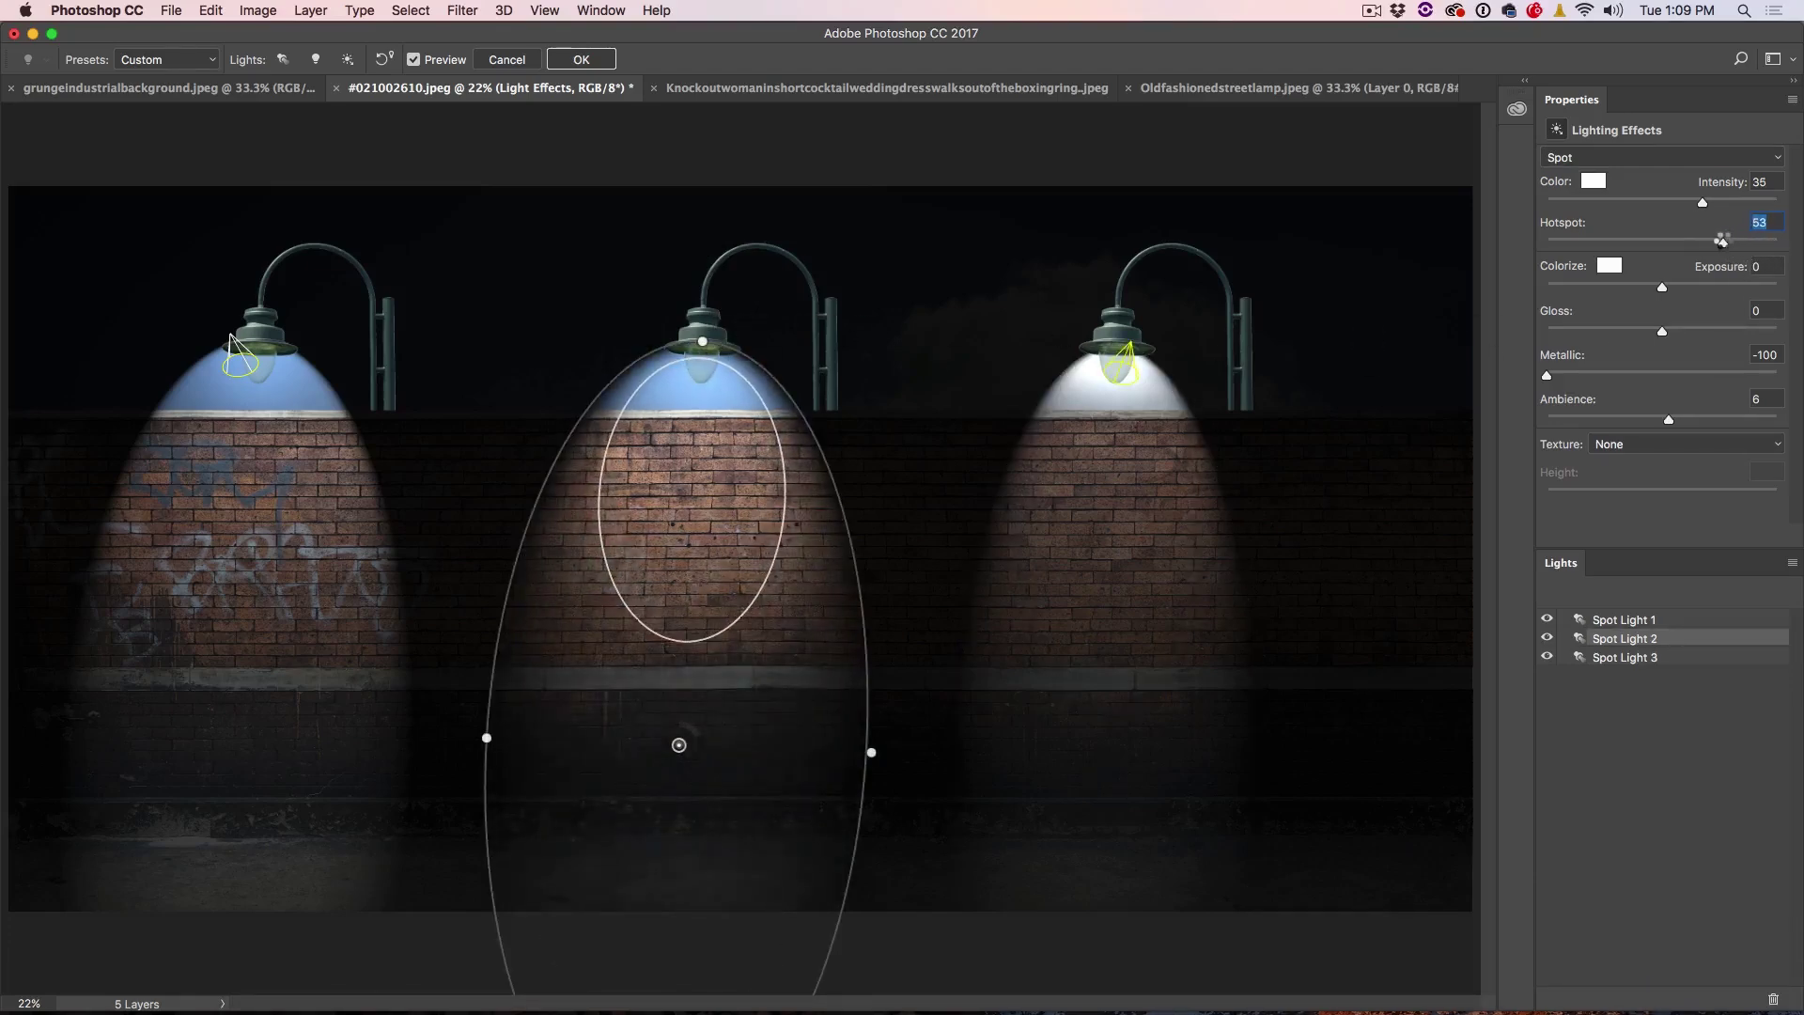
Step: Lower the left spotlight's hotspot to 67 and bring up its light colour picker
left_click(245, 355)
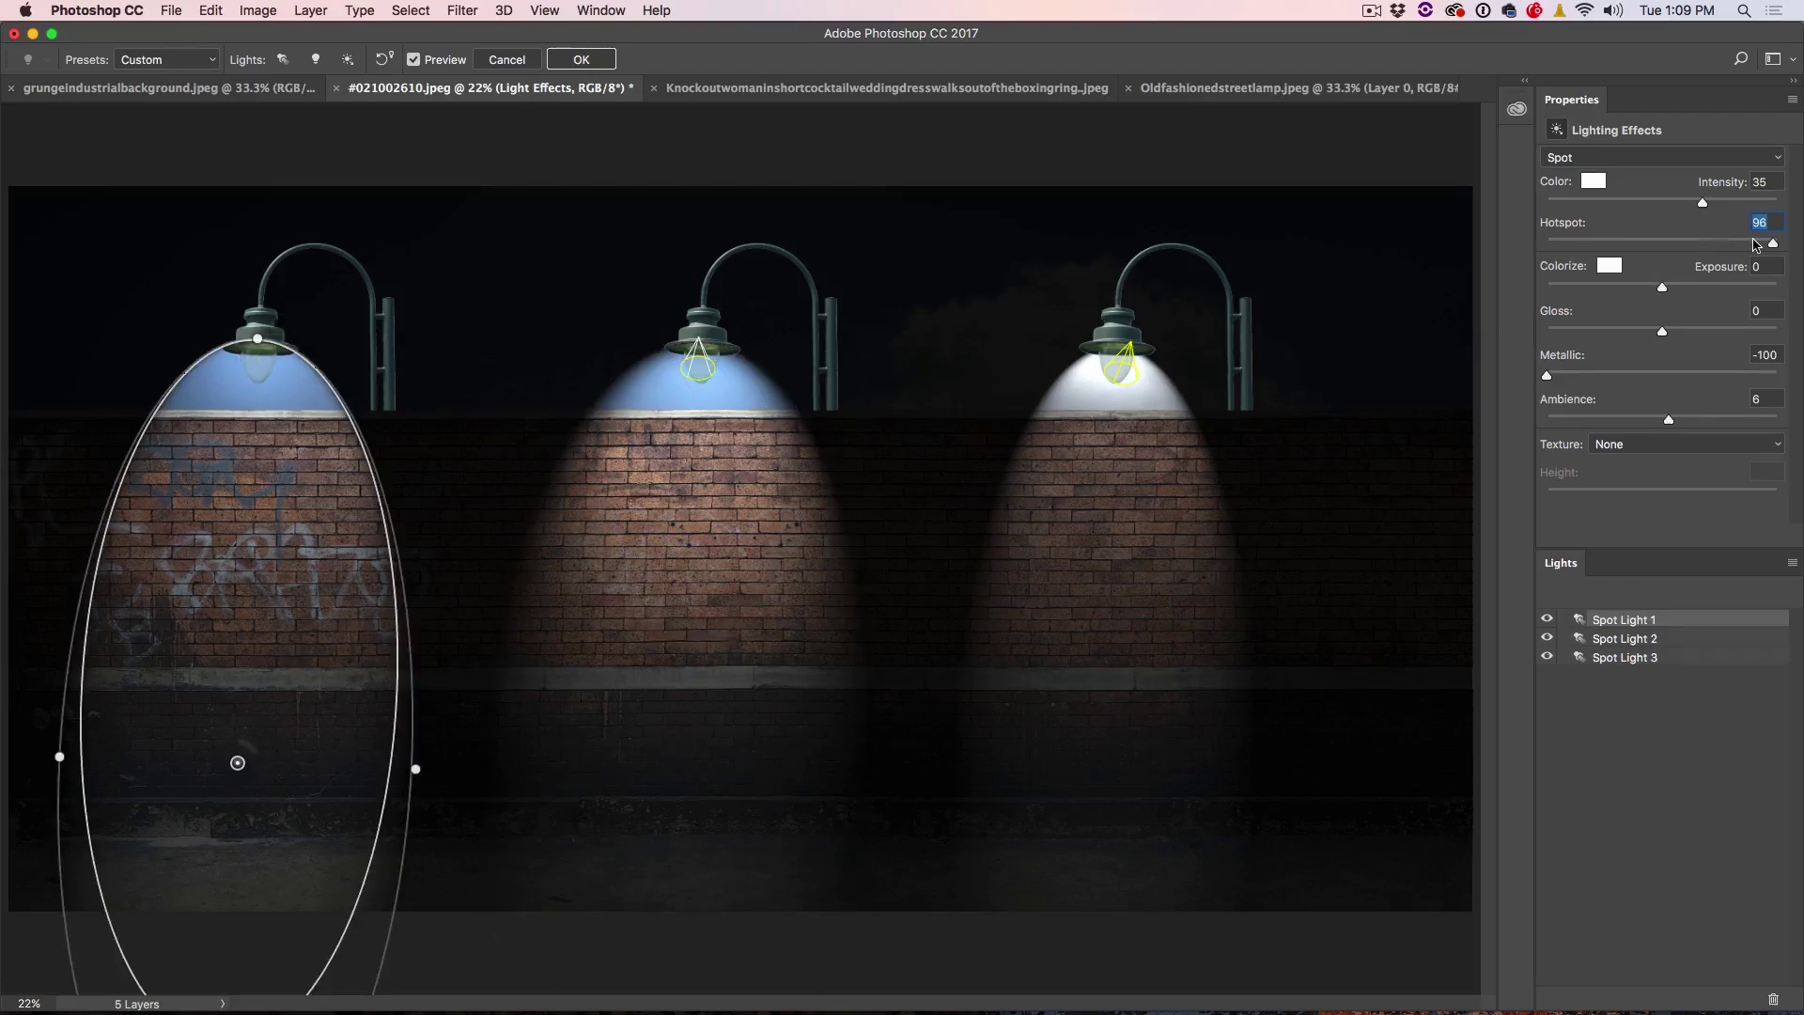
mouse_move(1761, 245)
left_mouse_down()
mouse_move(1688, 243)
mouse_move(1739, 243)
left_mouse_up()
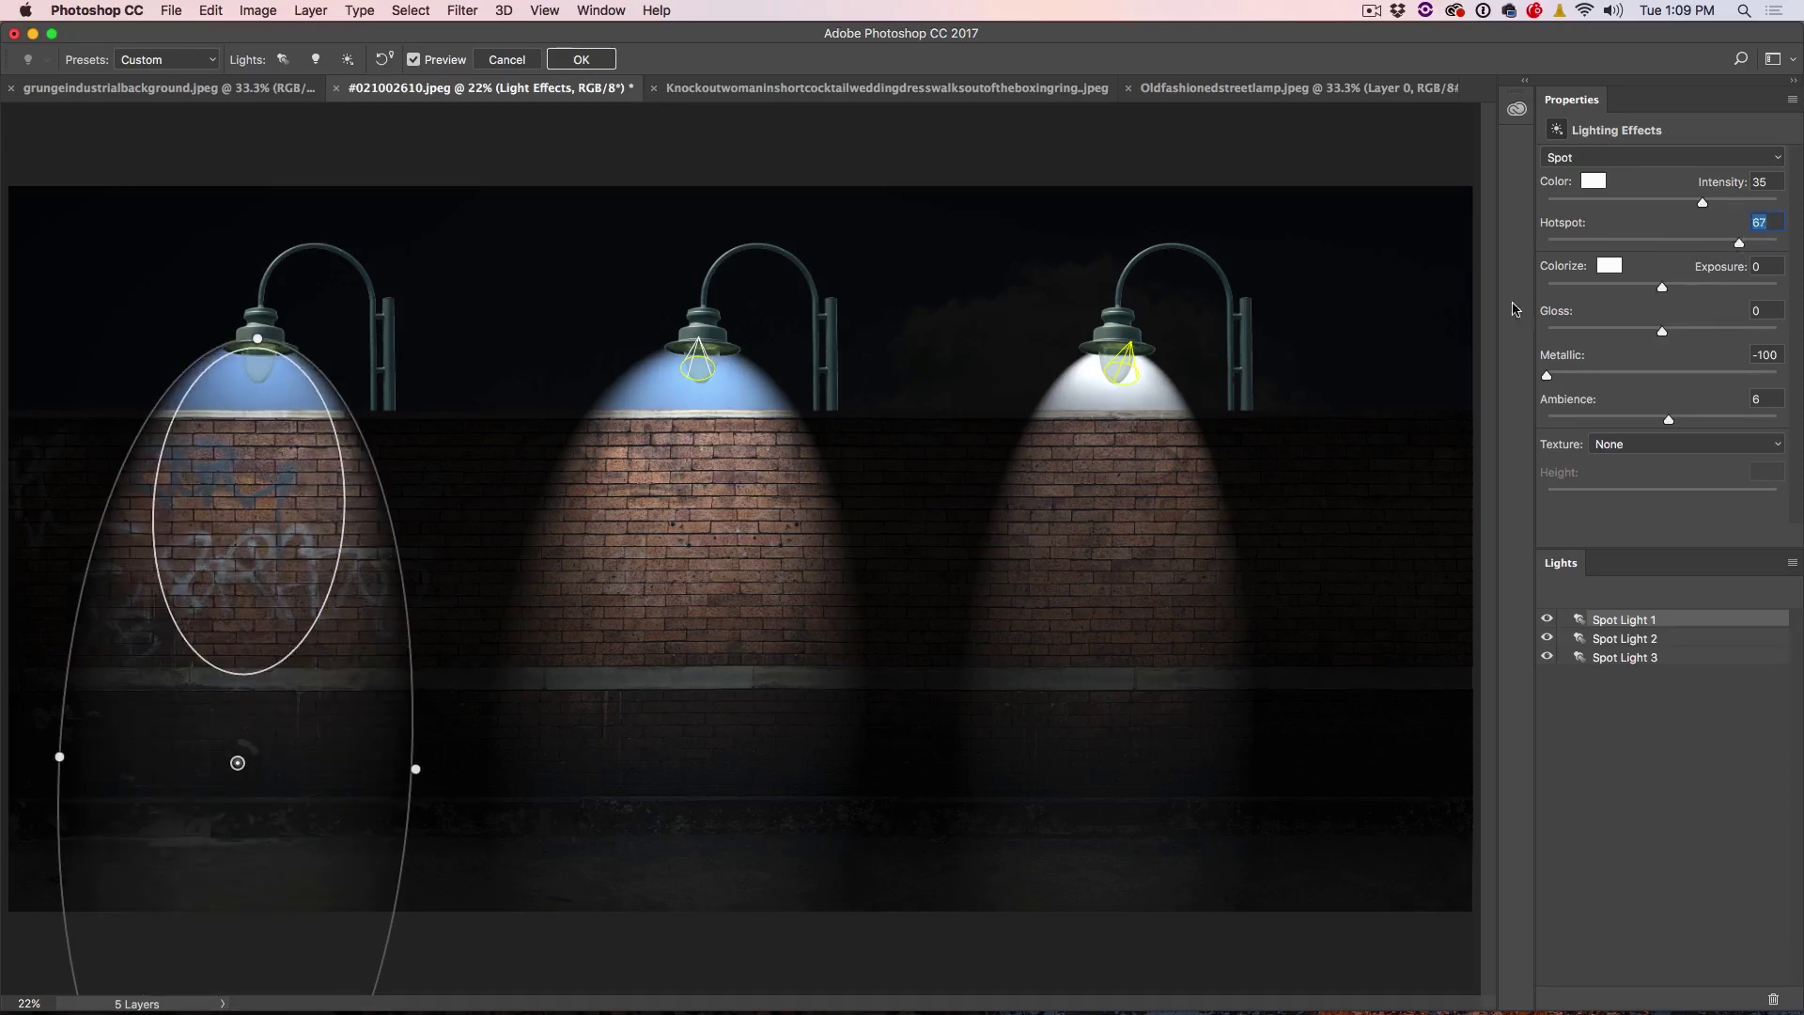
left_click(1594, 181)
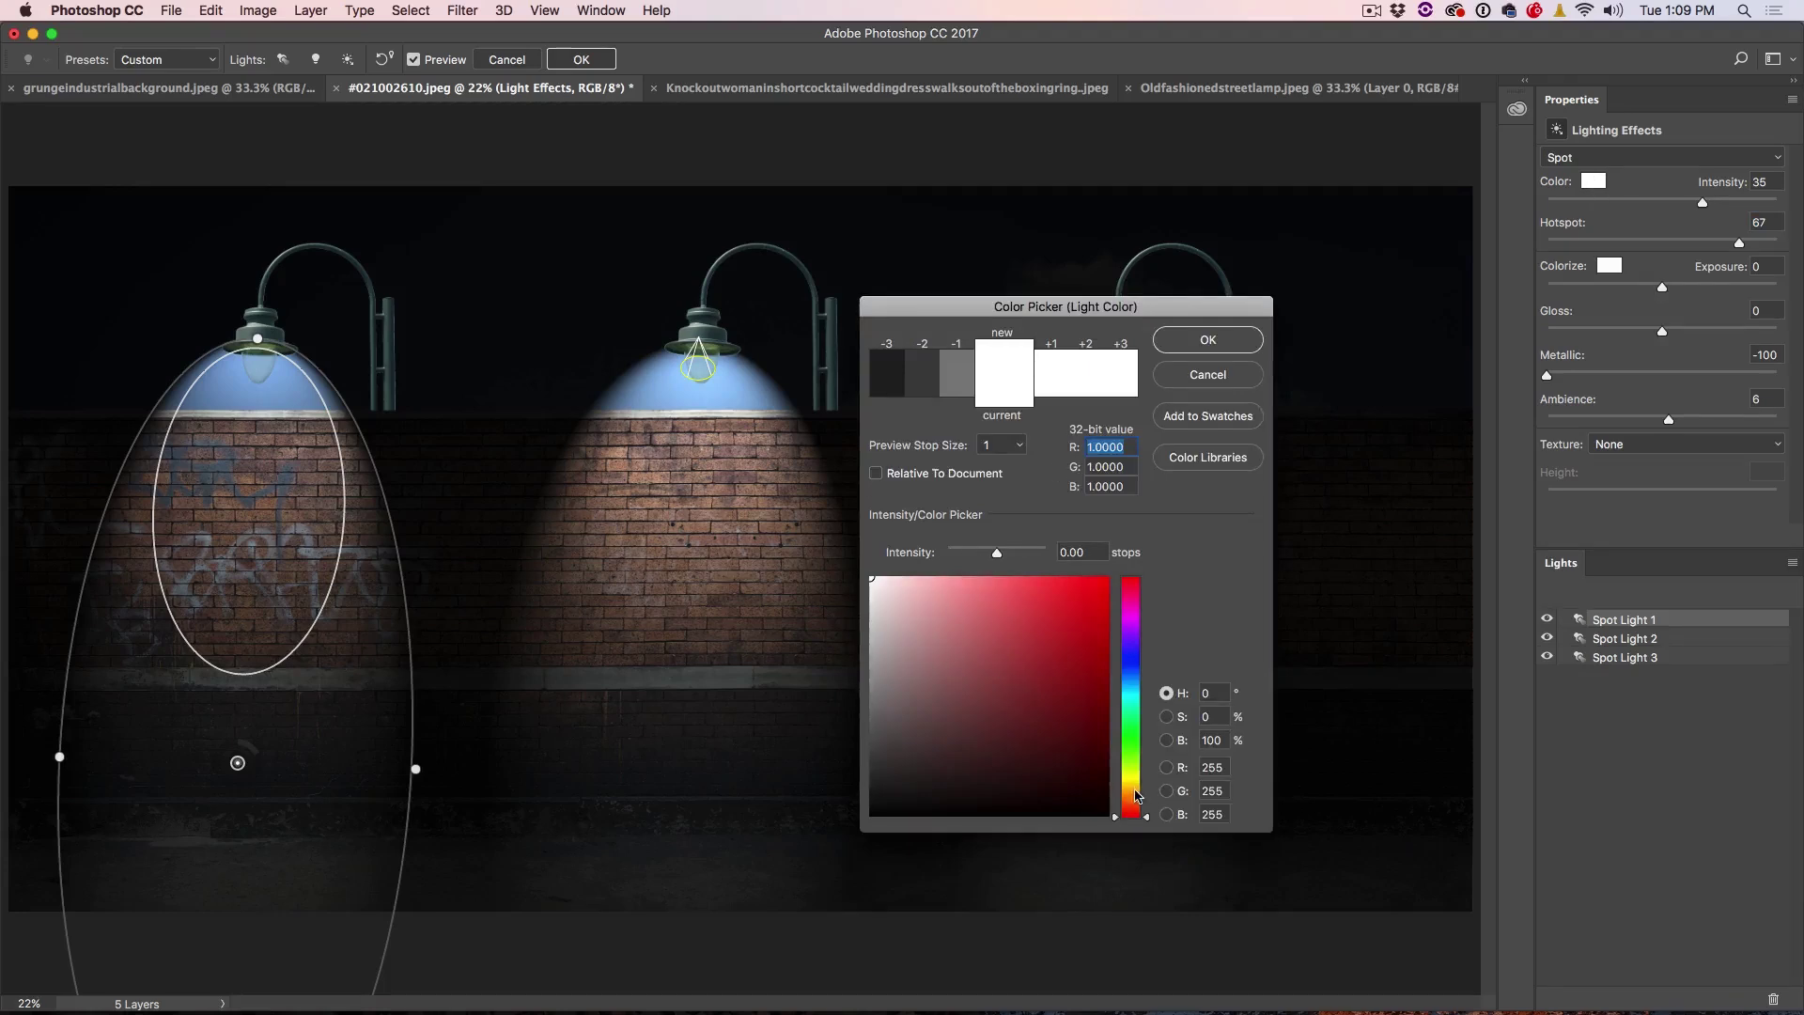
Step: Tint the left lamp's spotlight a faint off-white yellow
left_click_drag(1134, 789, 1134, 779)
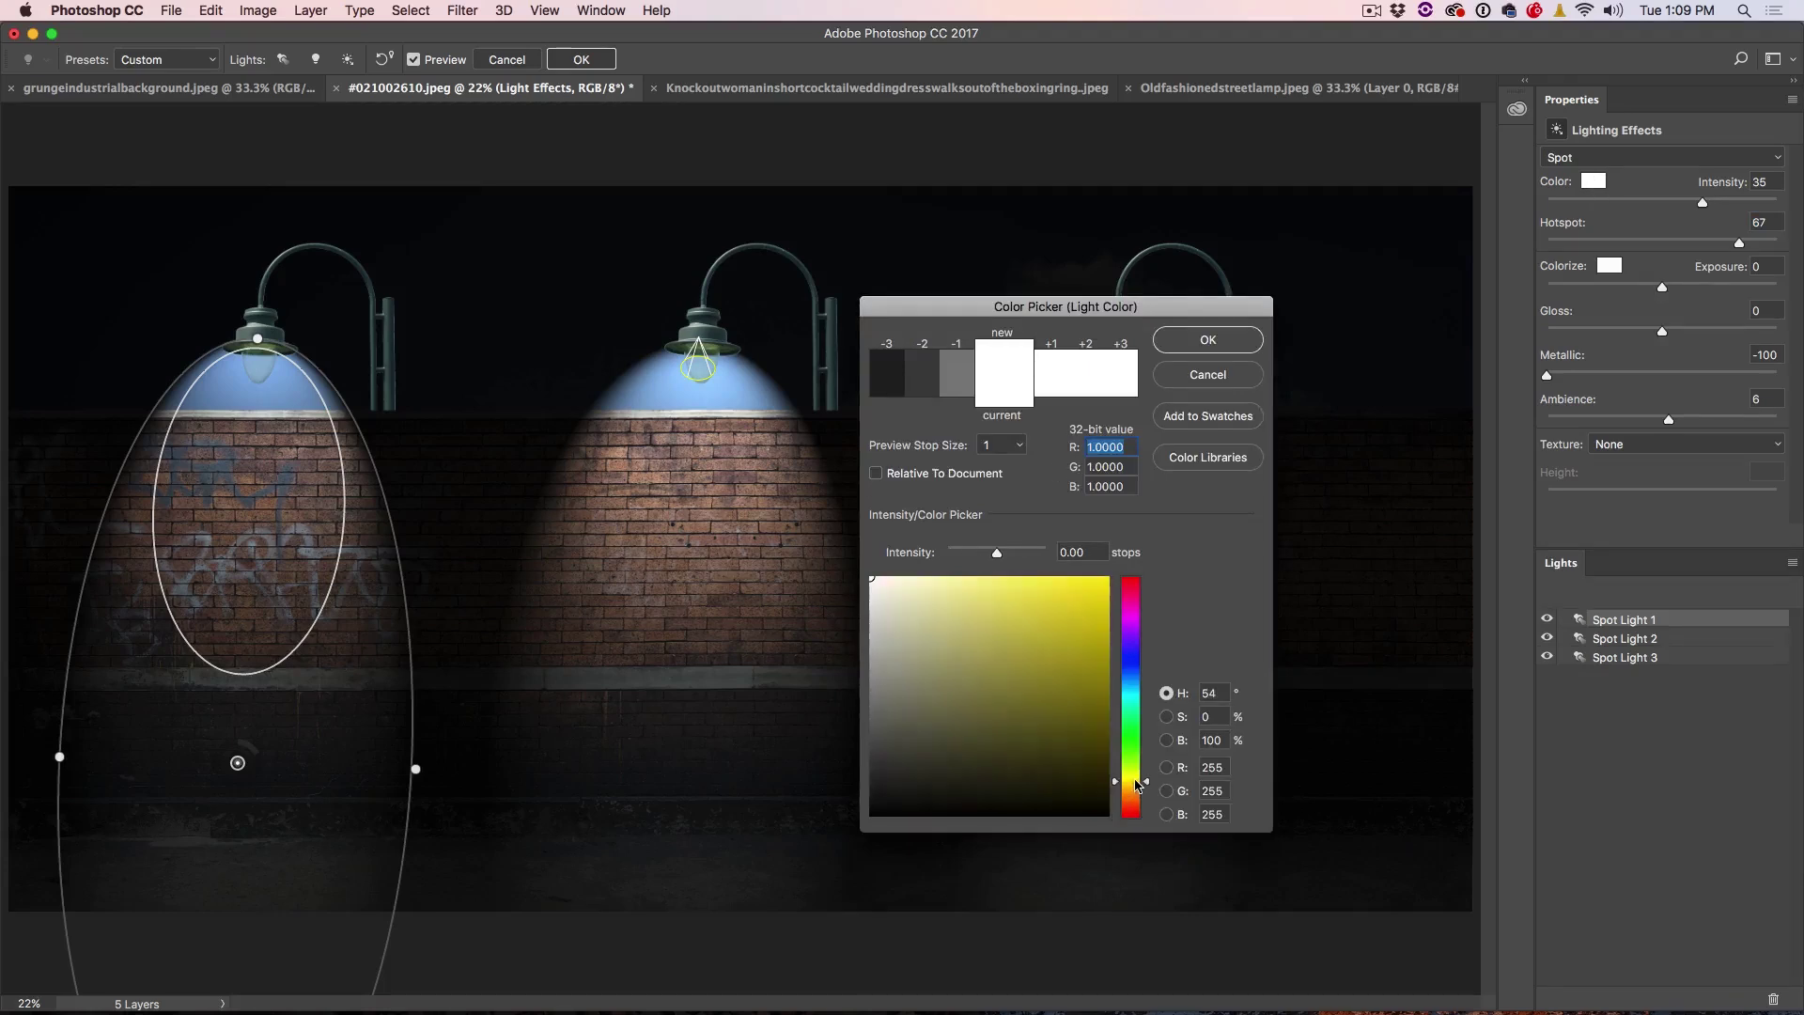
left_click(889, 579)
key("Return")
Step: Give the middle lamp's spotlight a pale yellow colour
left_click(703, 358)
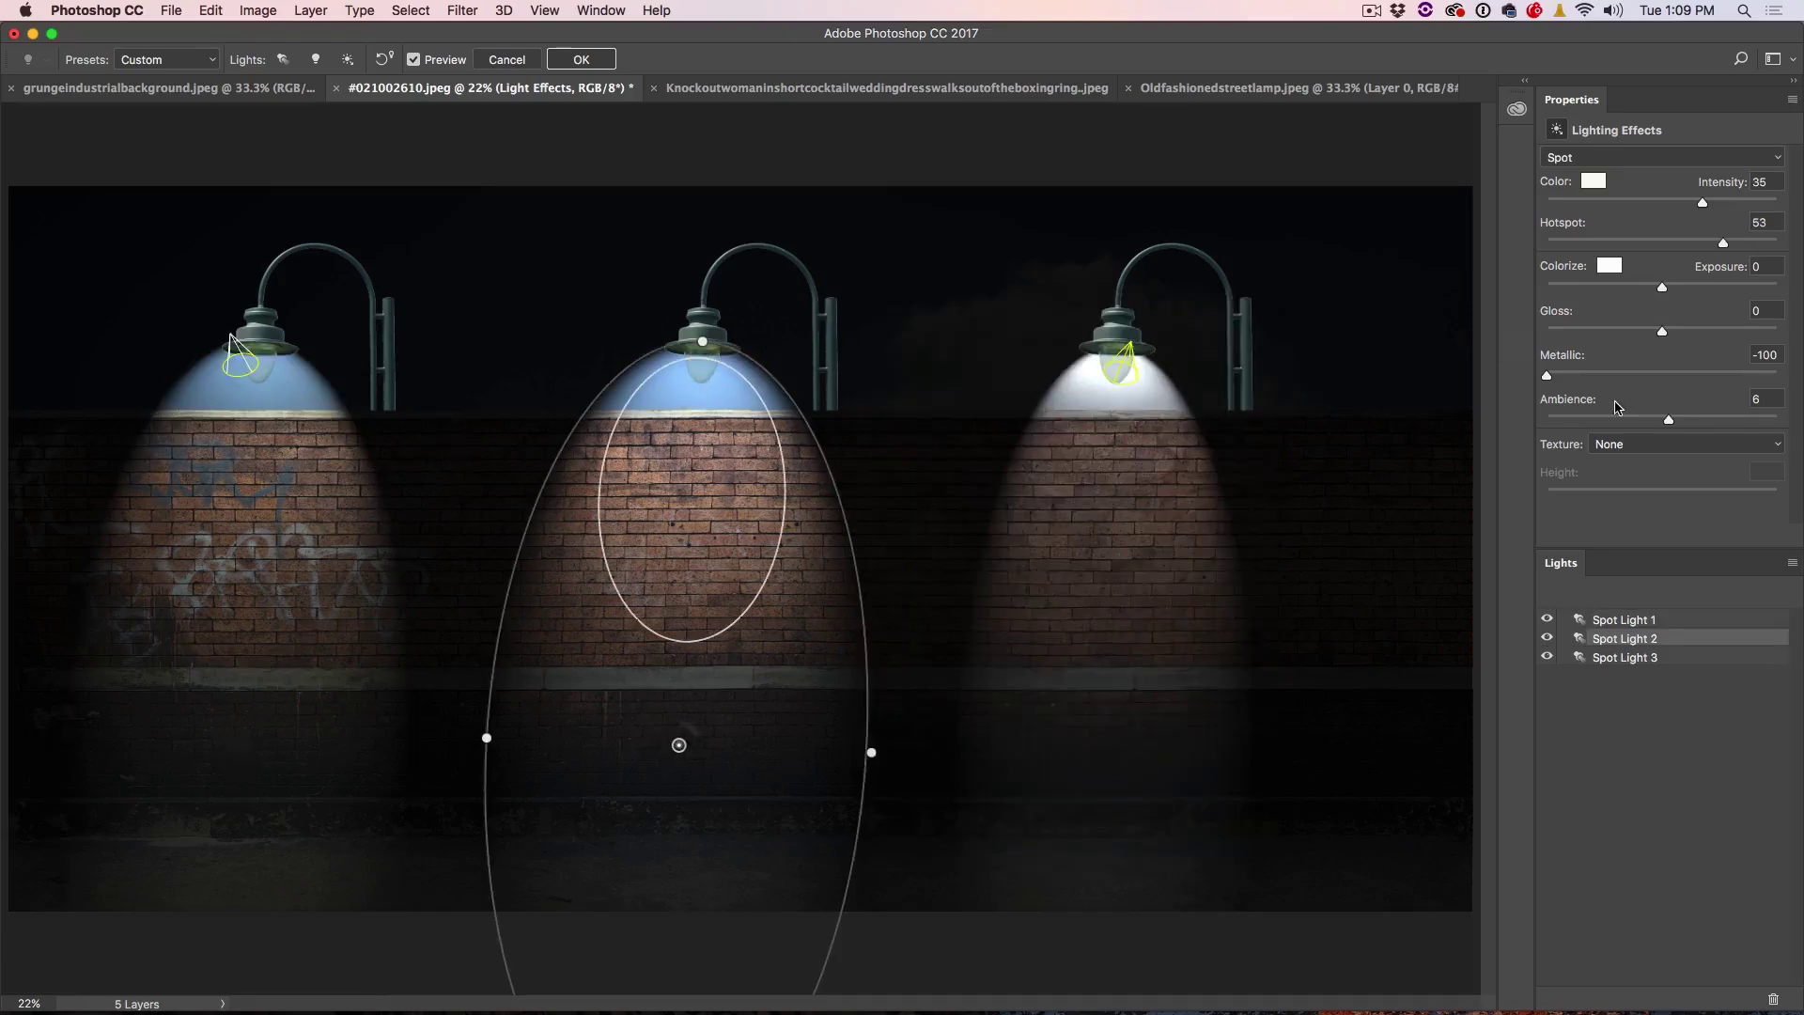
left_click(1591, 183)
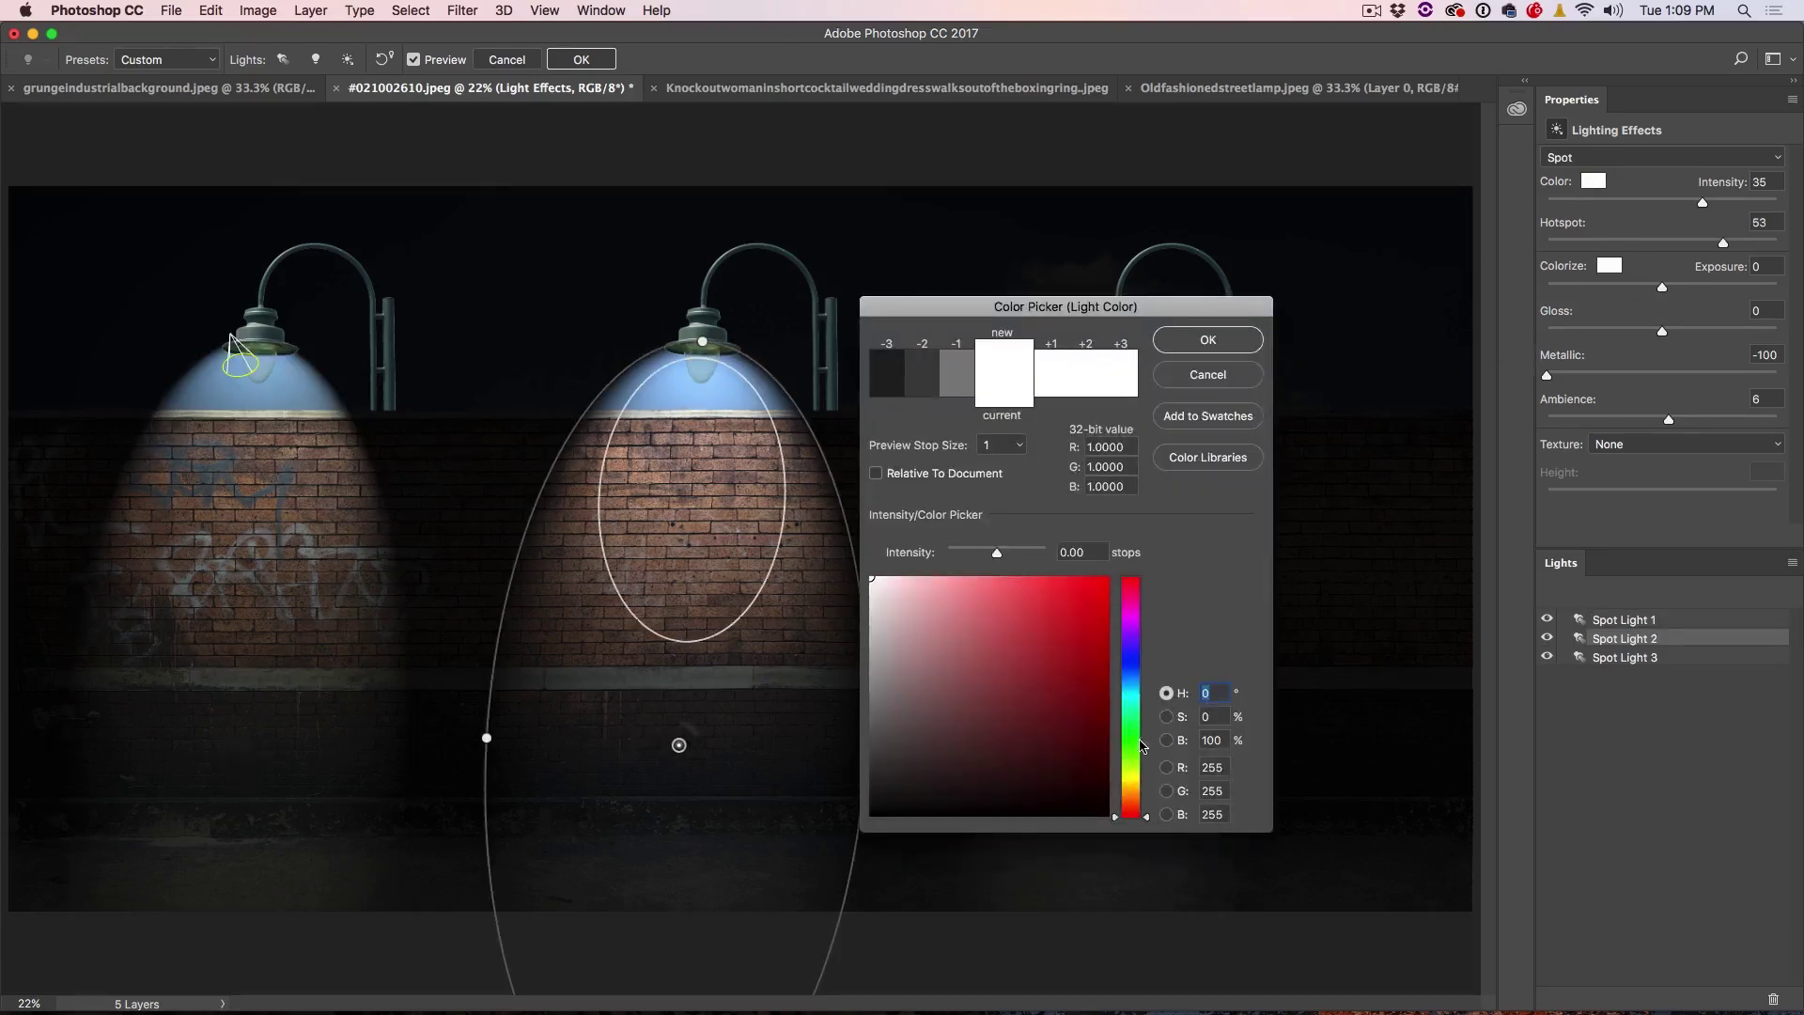
left_click(1130, 773)
left_click(945, 582)
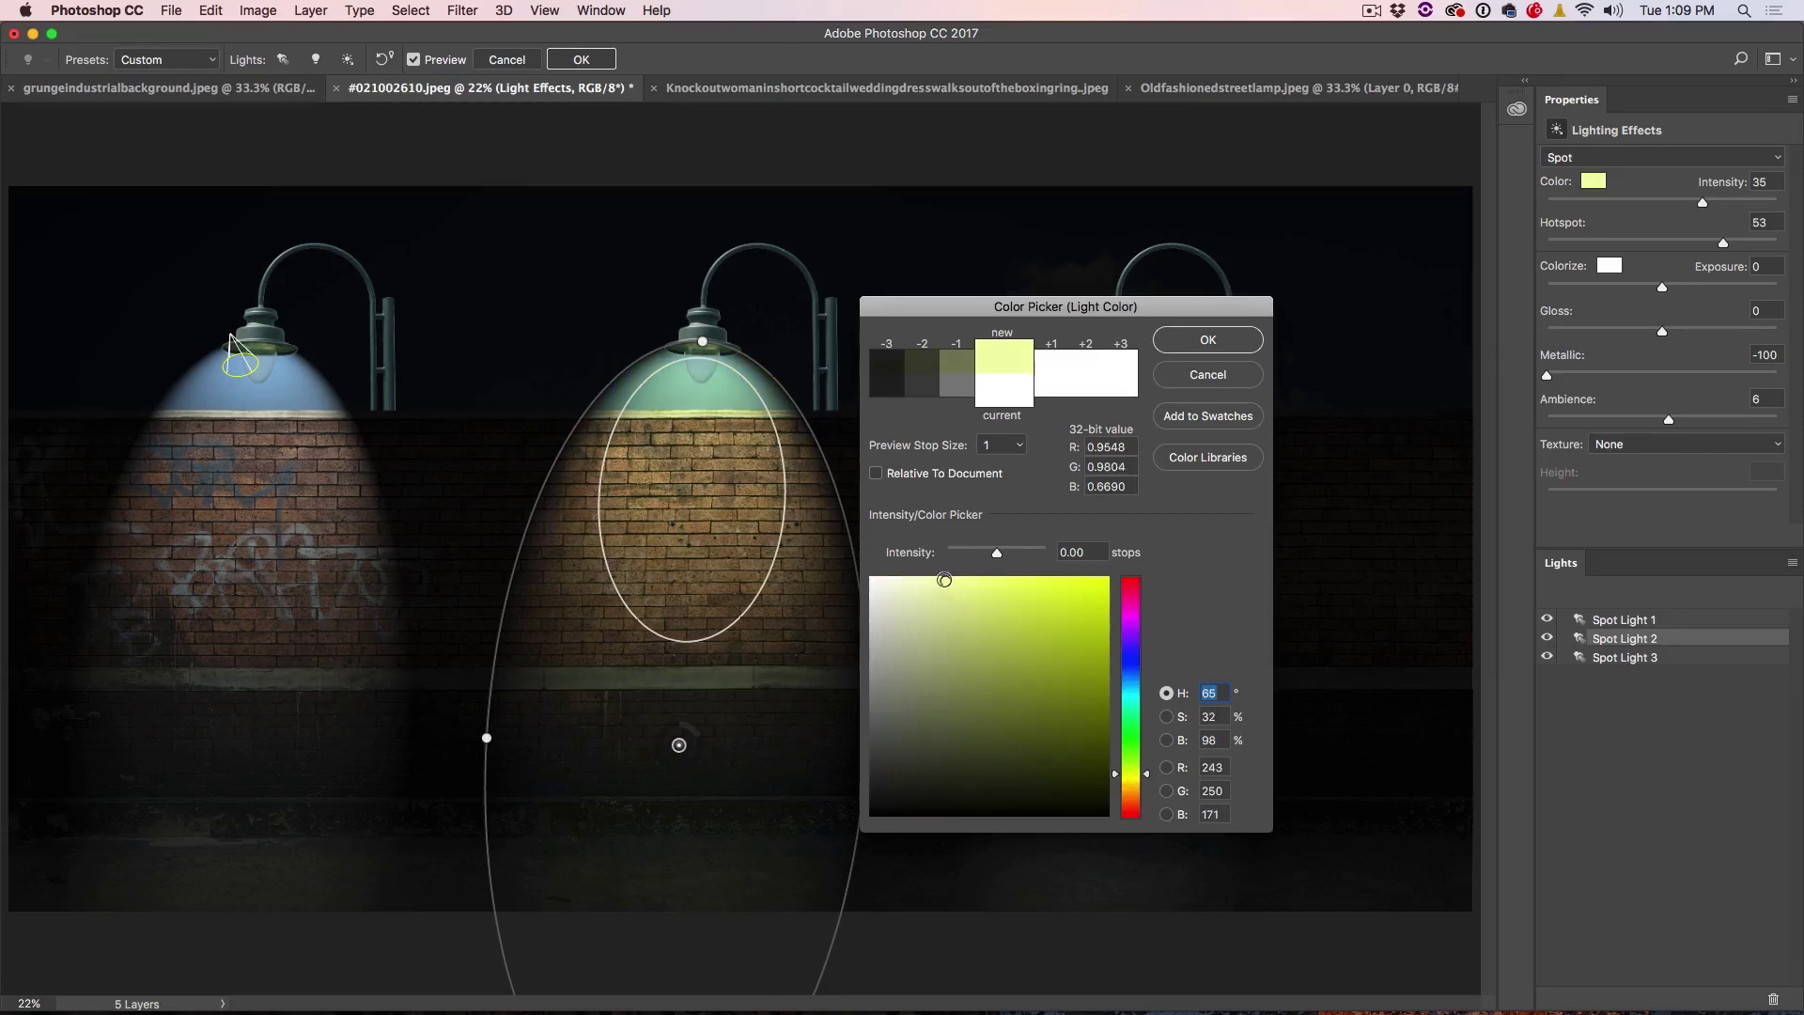
left_click(926, 579)
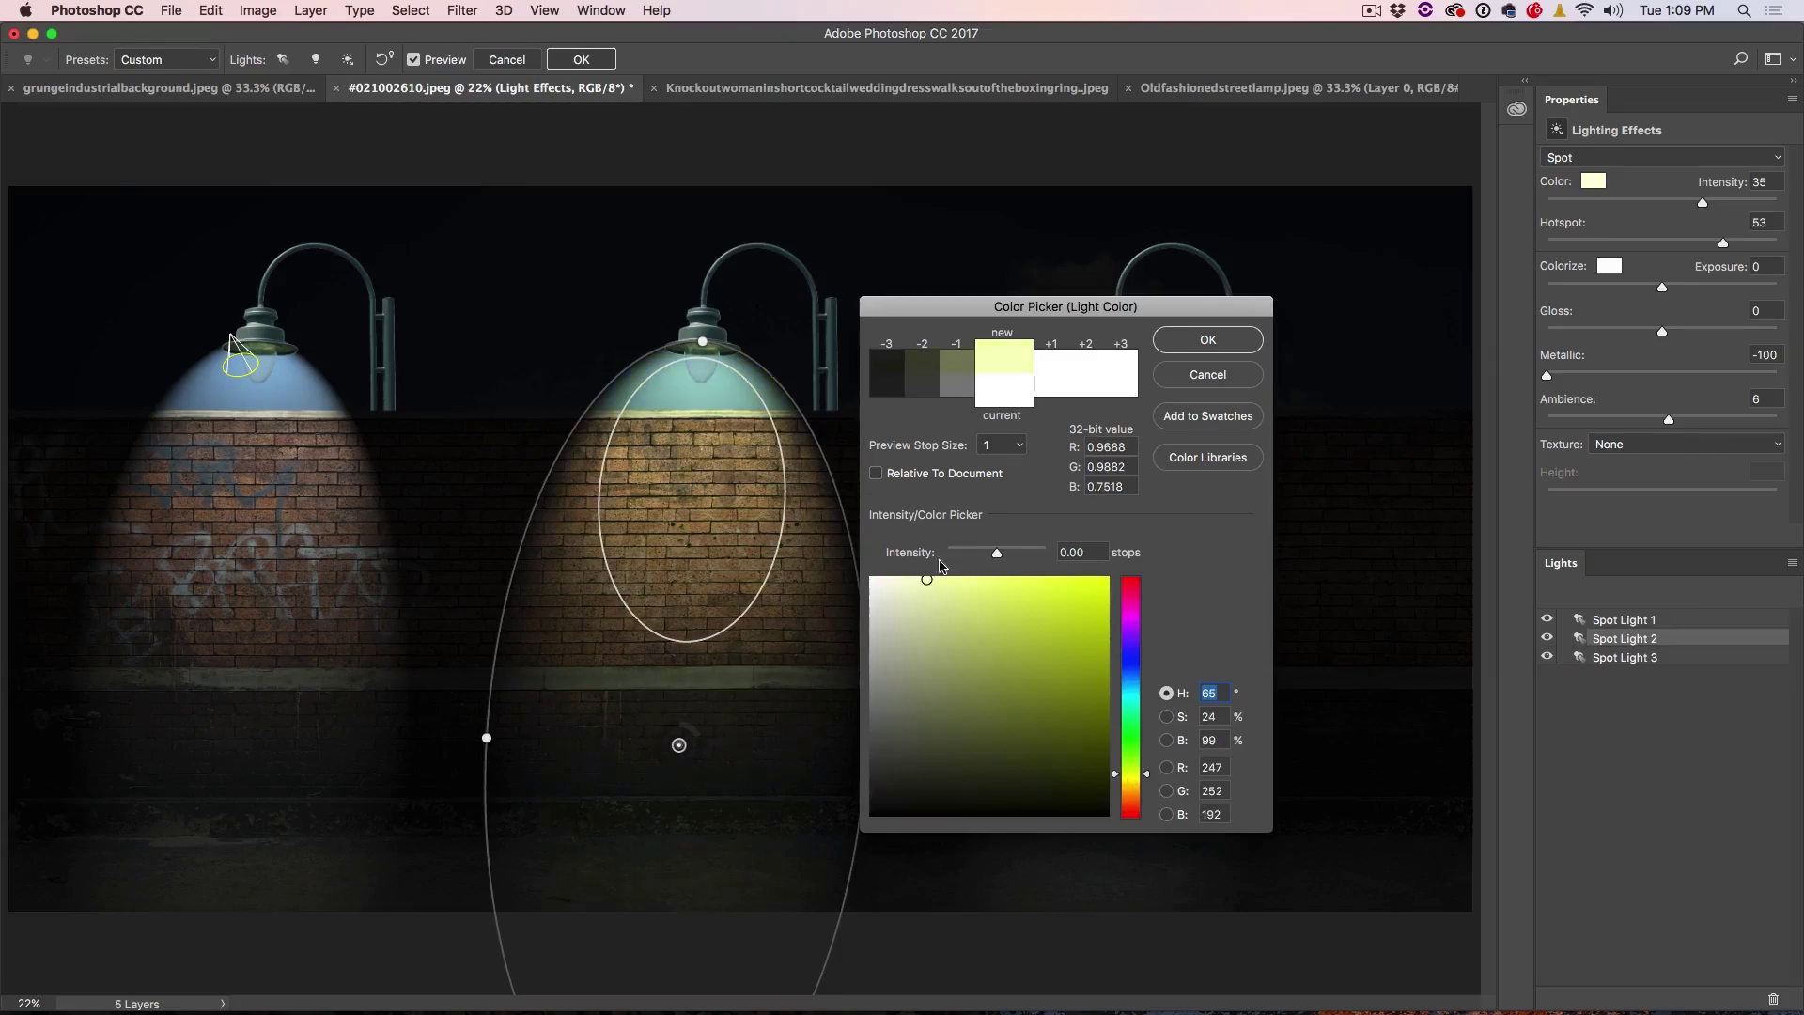
left_click(1212, 348)
Step: Set the right lamp's spotlight to a near-white cream colour
left_click(1117, 357)
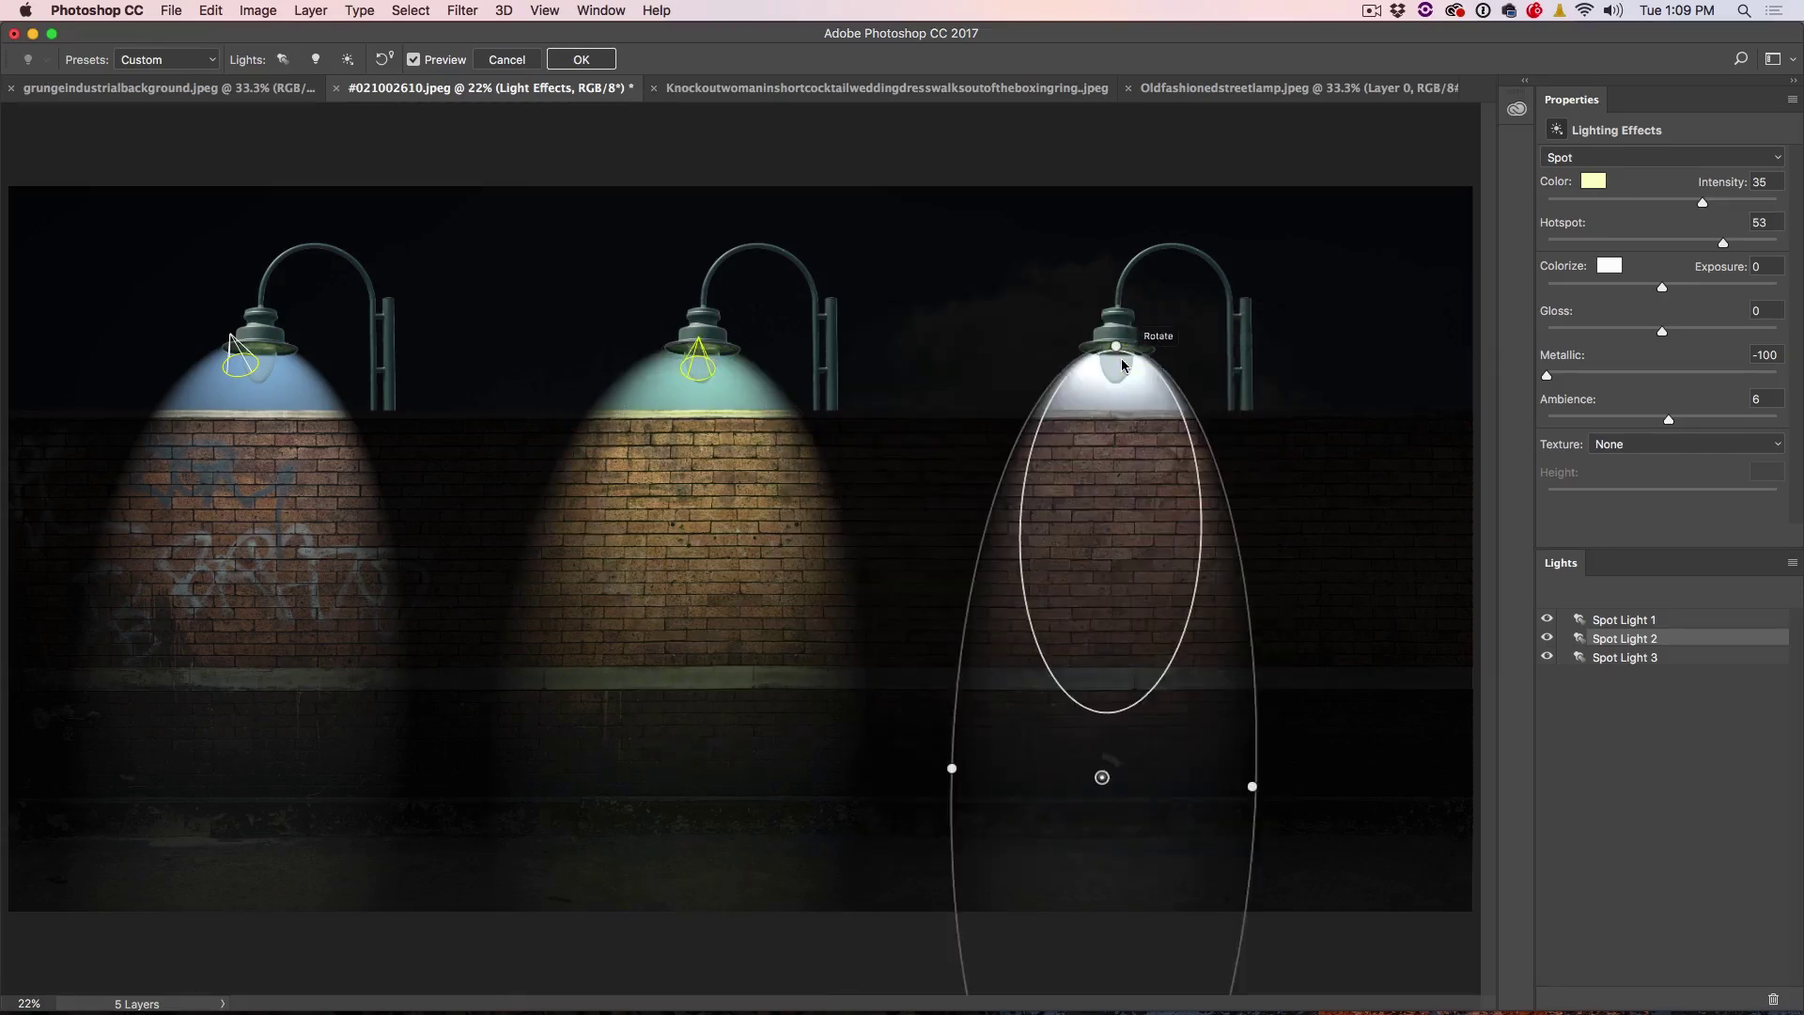
left_click(1593, 184)
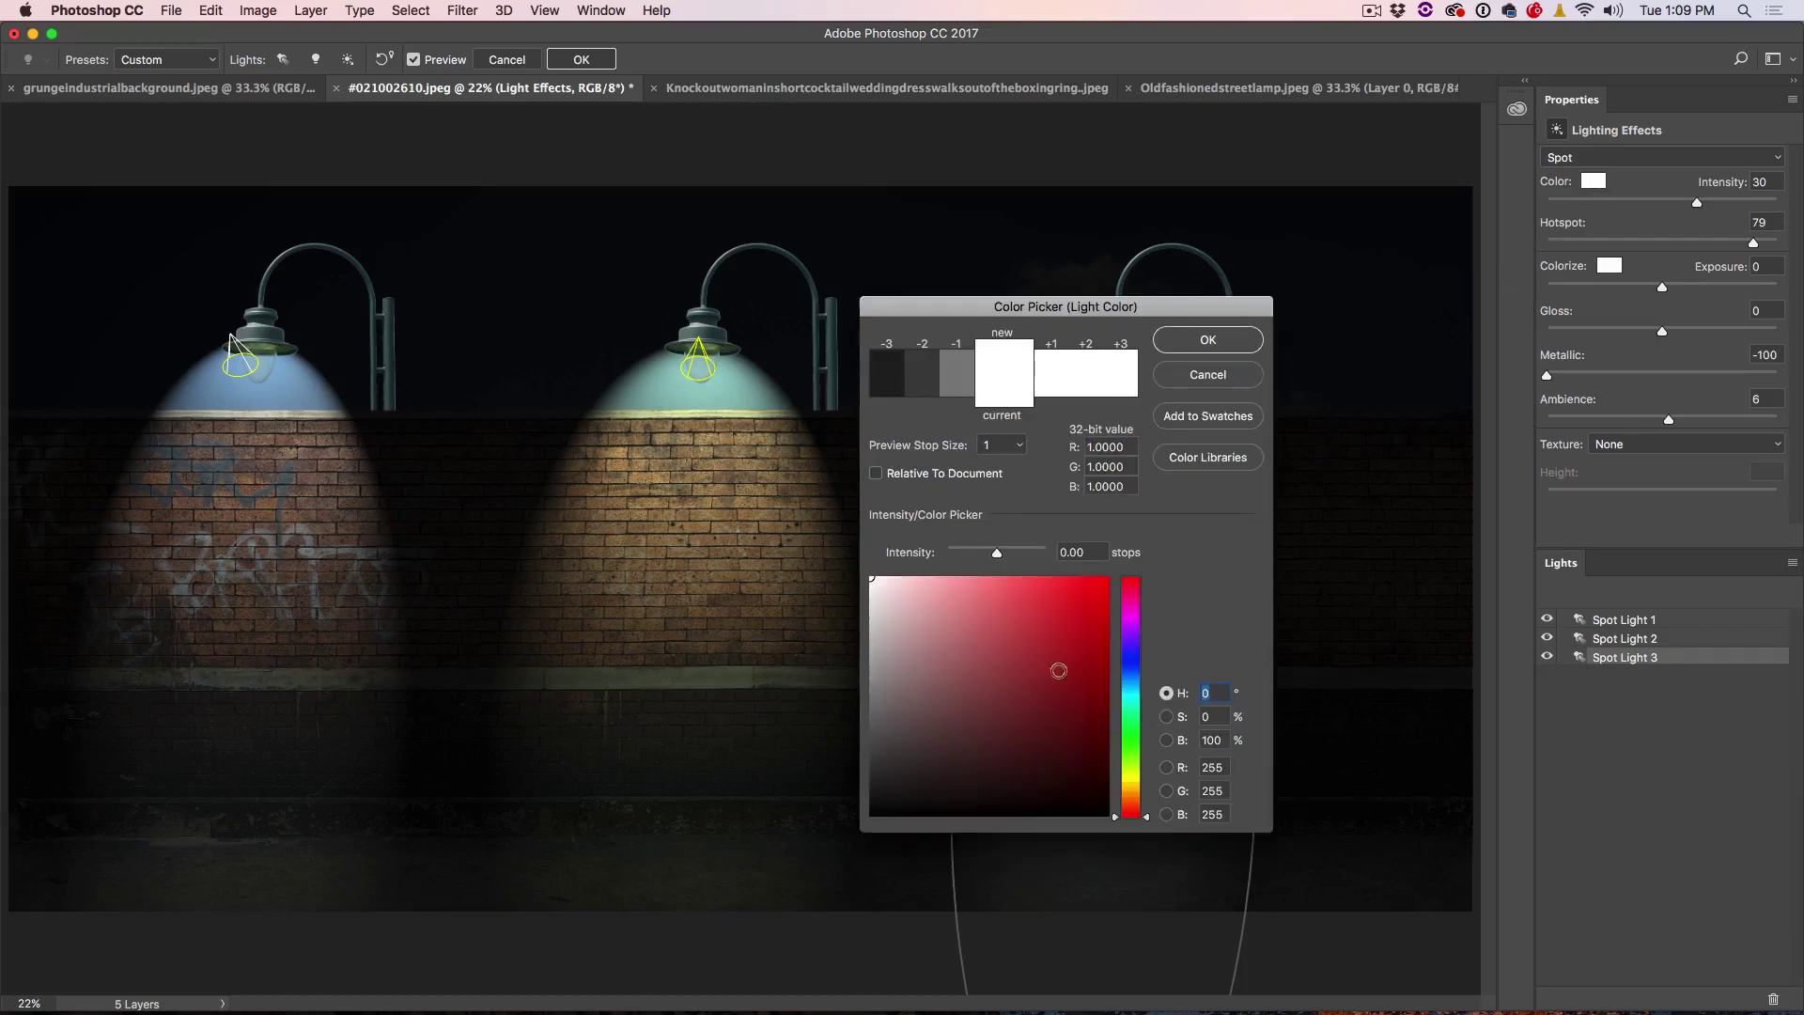
left_click(1136, 776)
left_click(1095, 756)
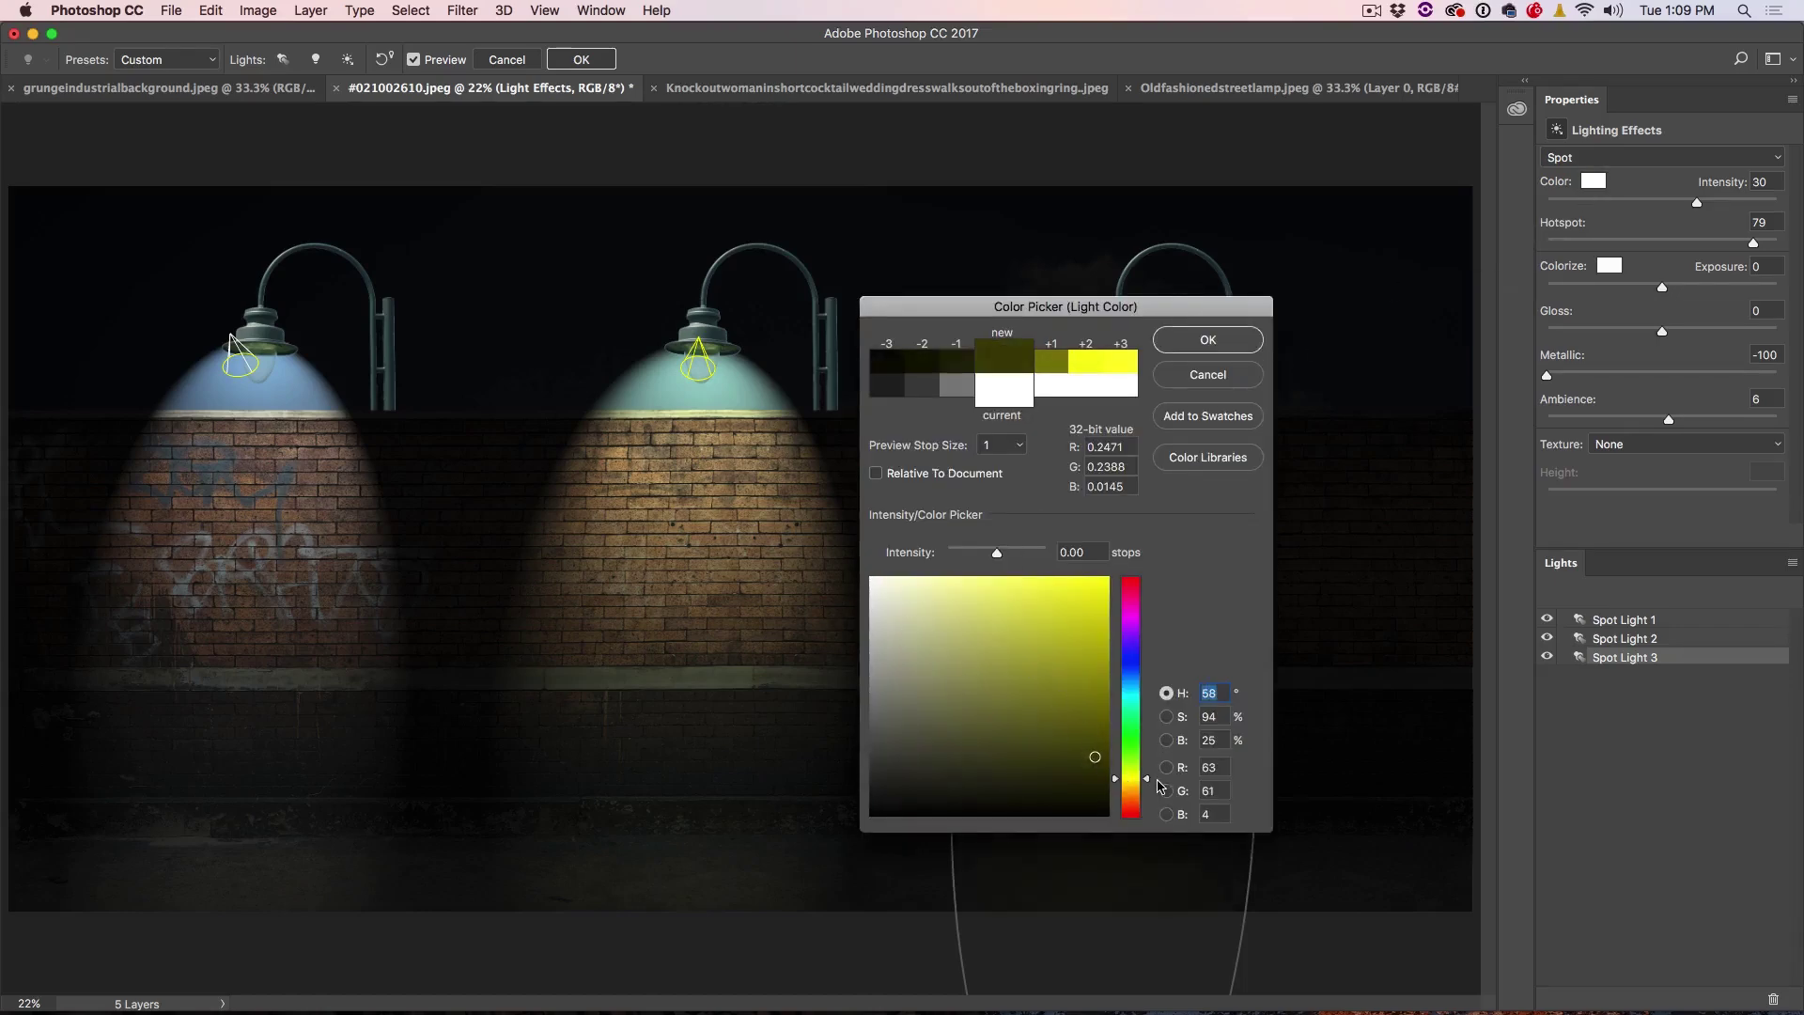
left_click(1144, 783)
left_click(901, 578)
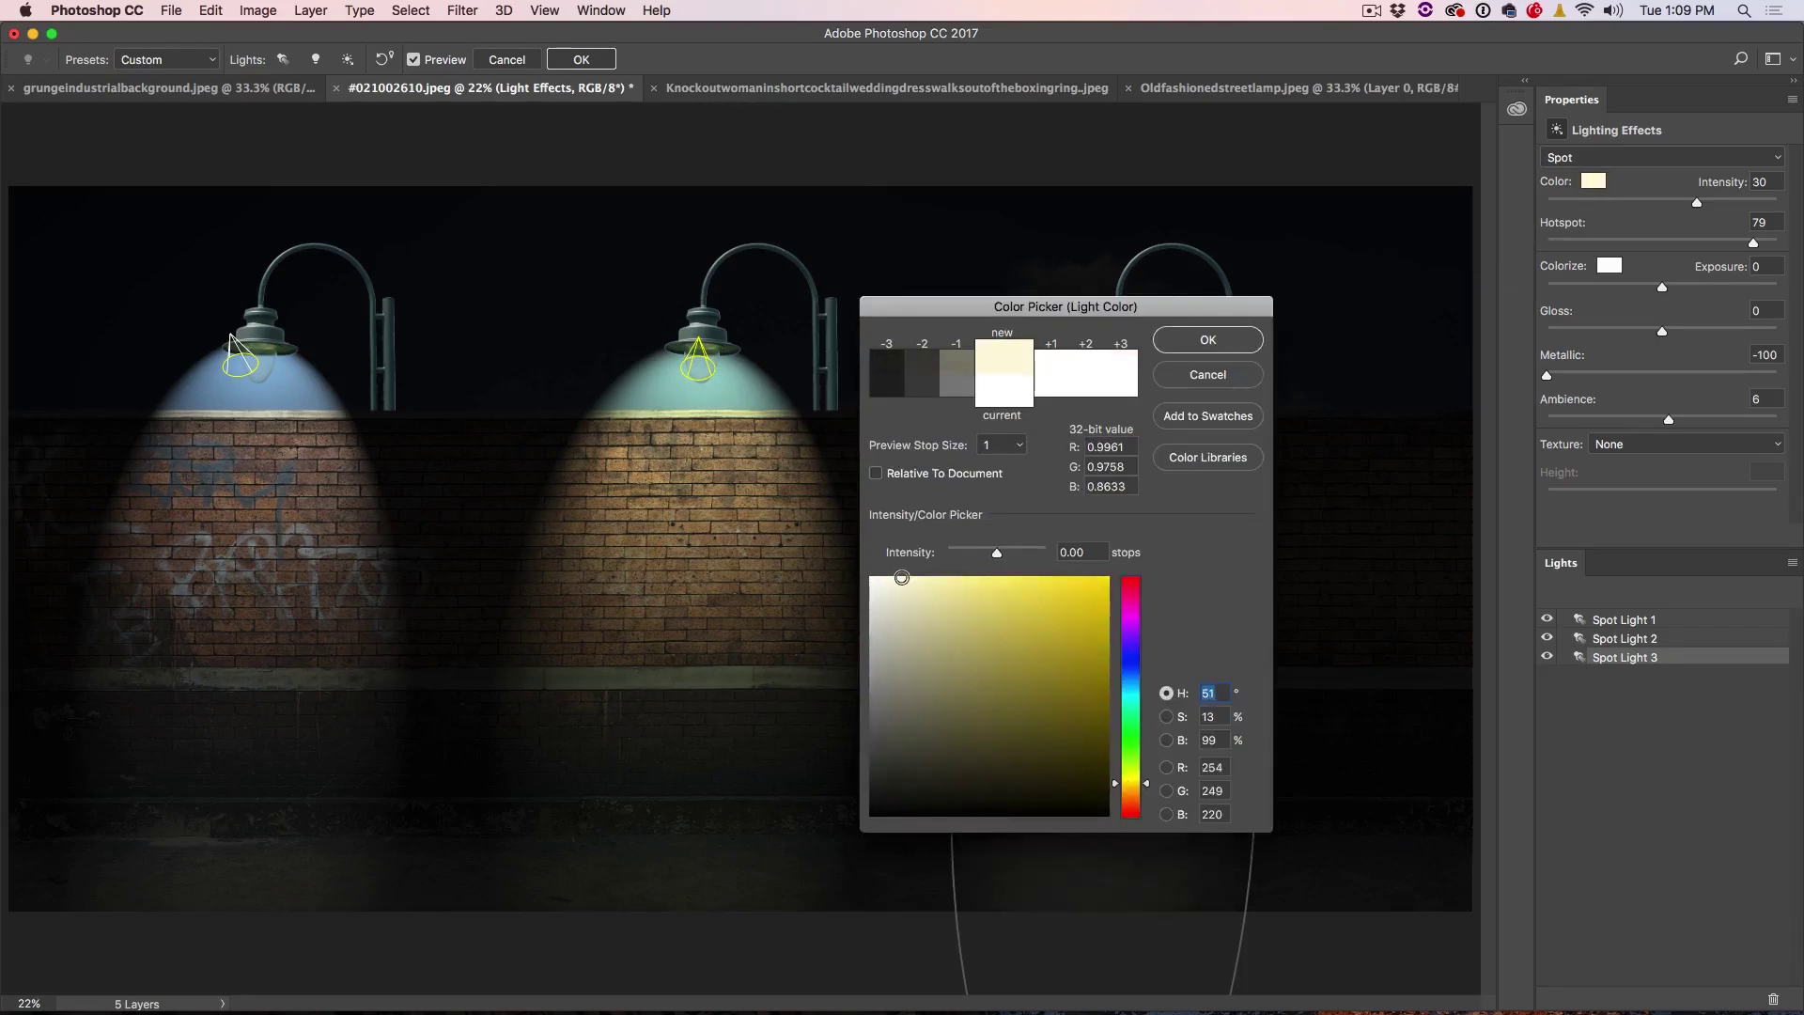
left_click(1212, 338)
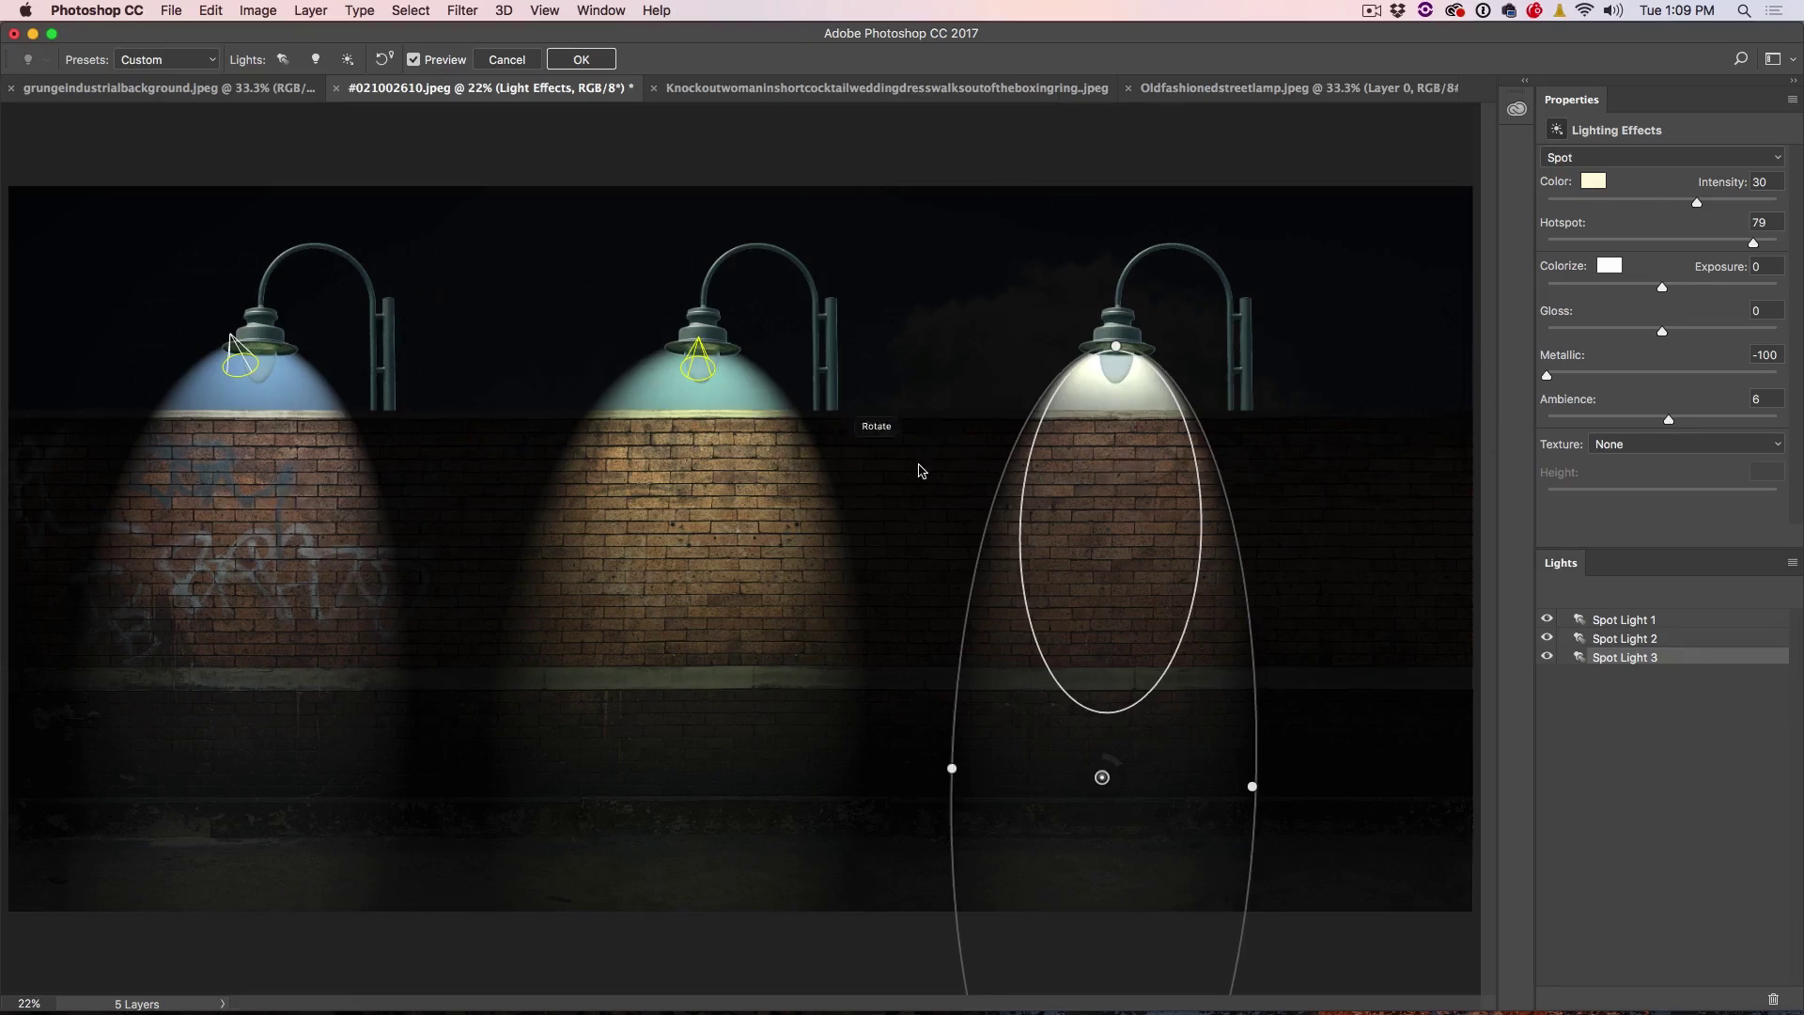
Step: Raise the ambience to about 24 and apply the Lighting Effects filter
left_click_drag(1668, 420, 1693, 417)
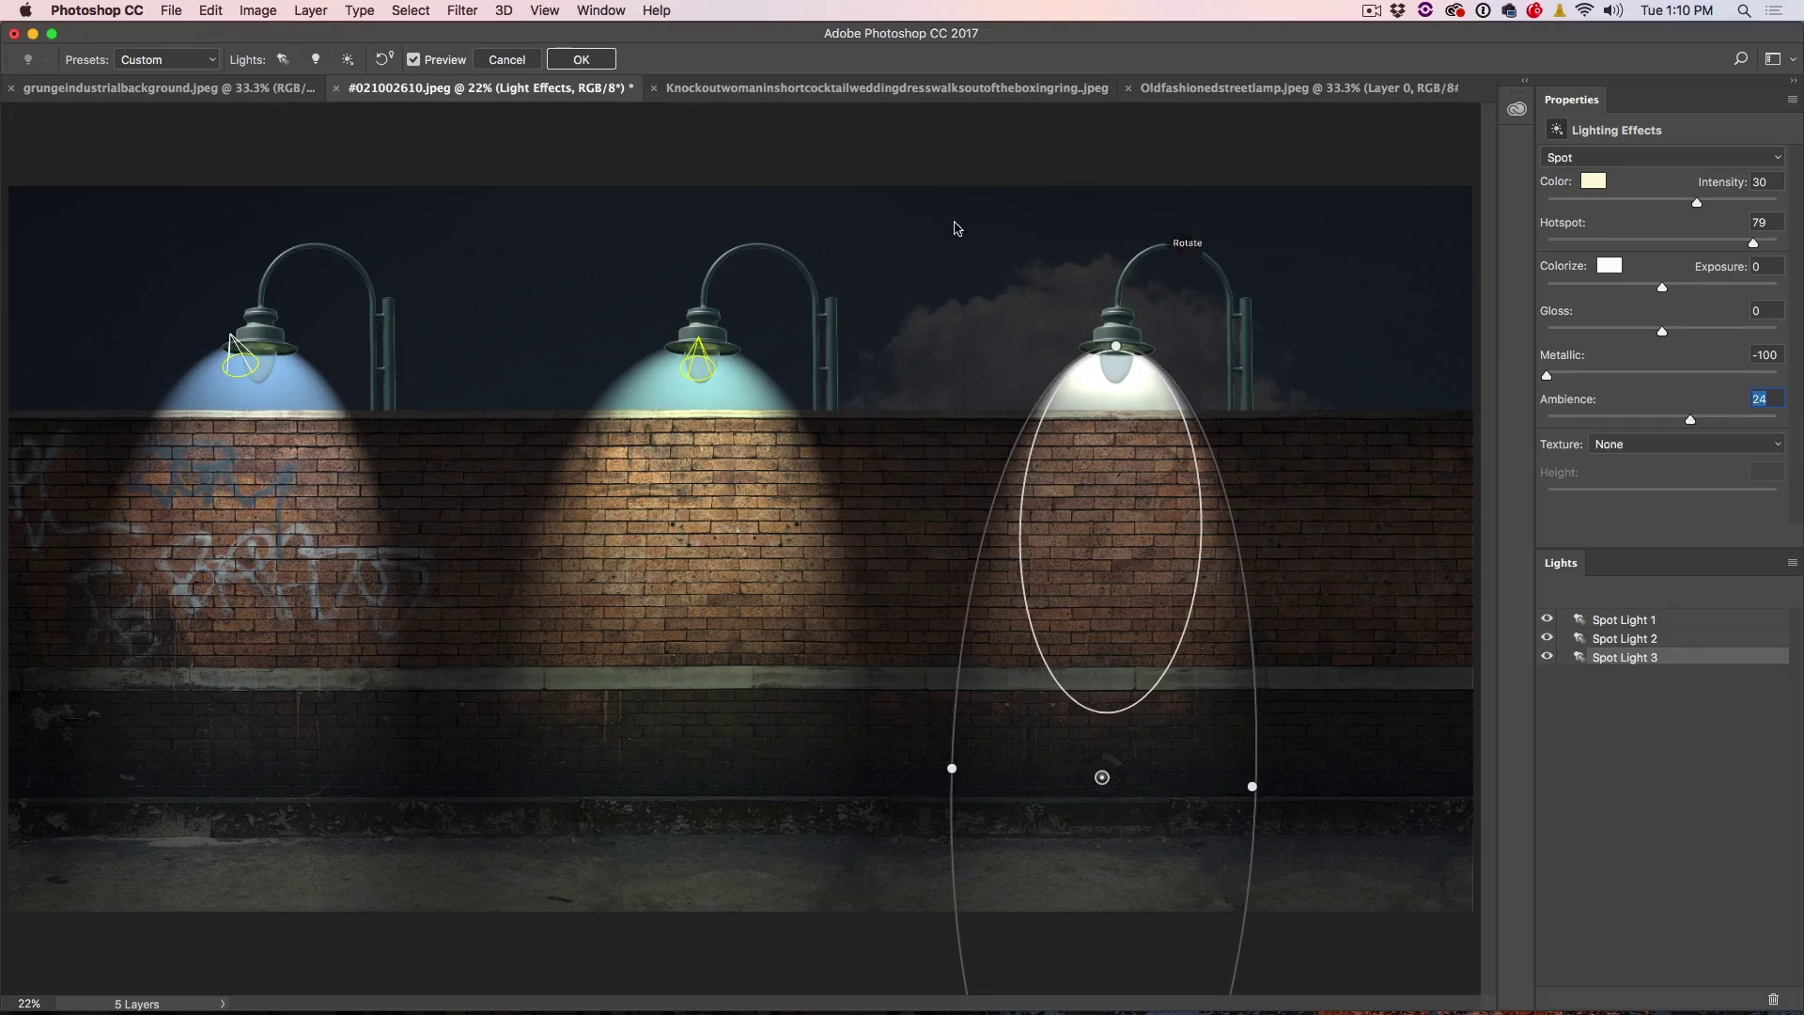
left_click(582, 59)
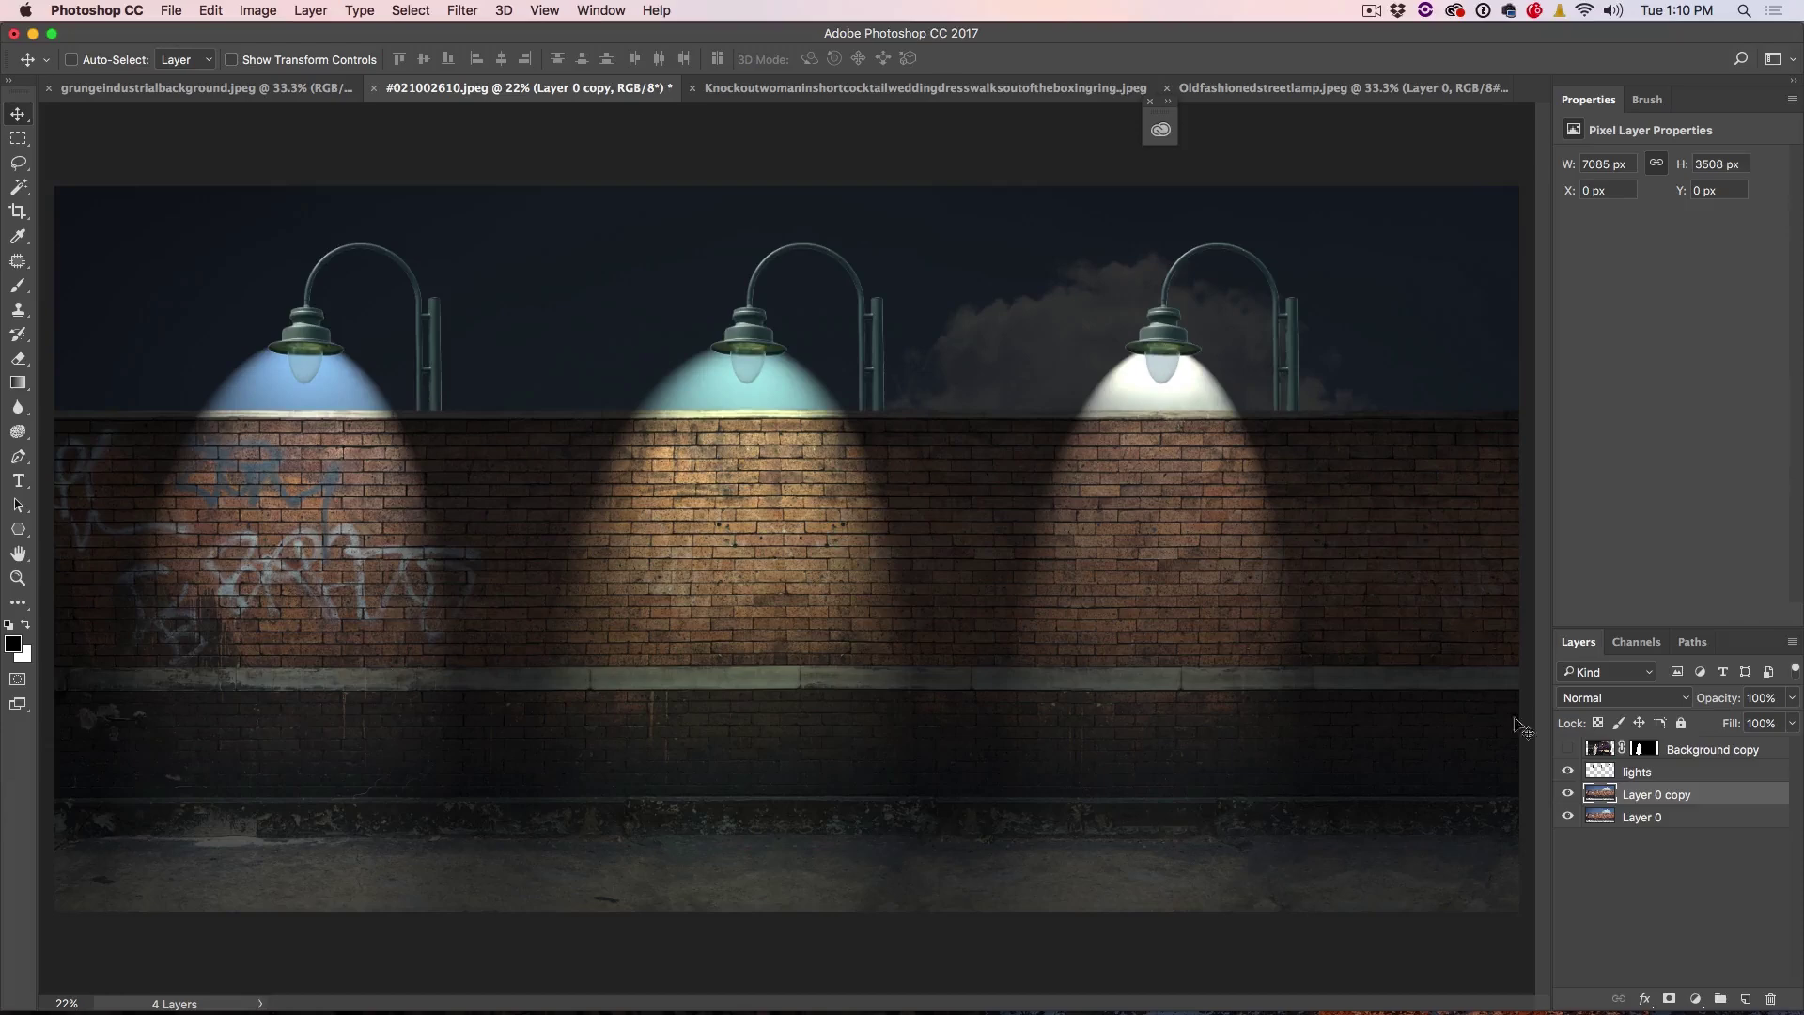
Step: With the lit copy hidden, add a Moonlight.3DL Color Lookup above Layer 0
left_click(1567, 794)
left_click(1656, 815)
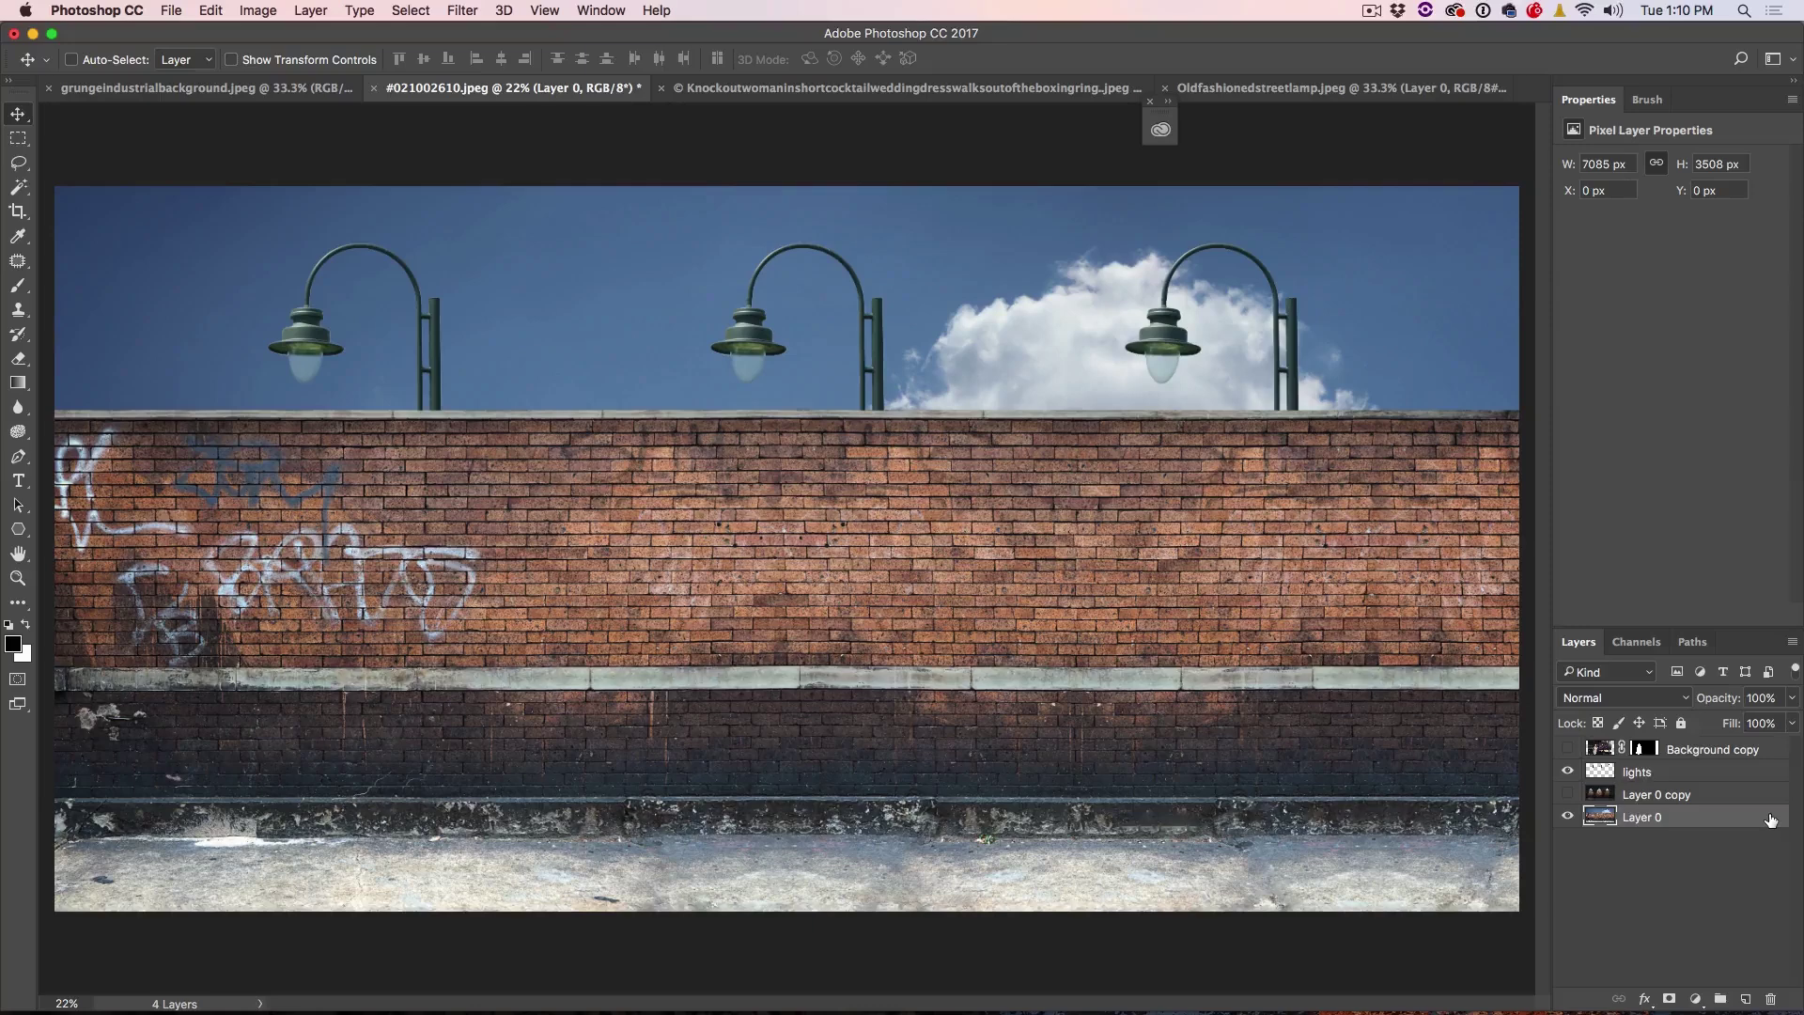
left_click(1694, 999)
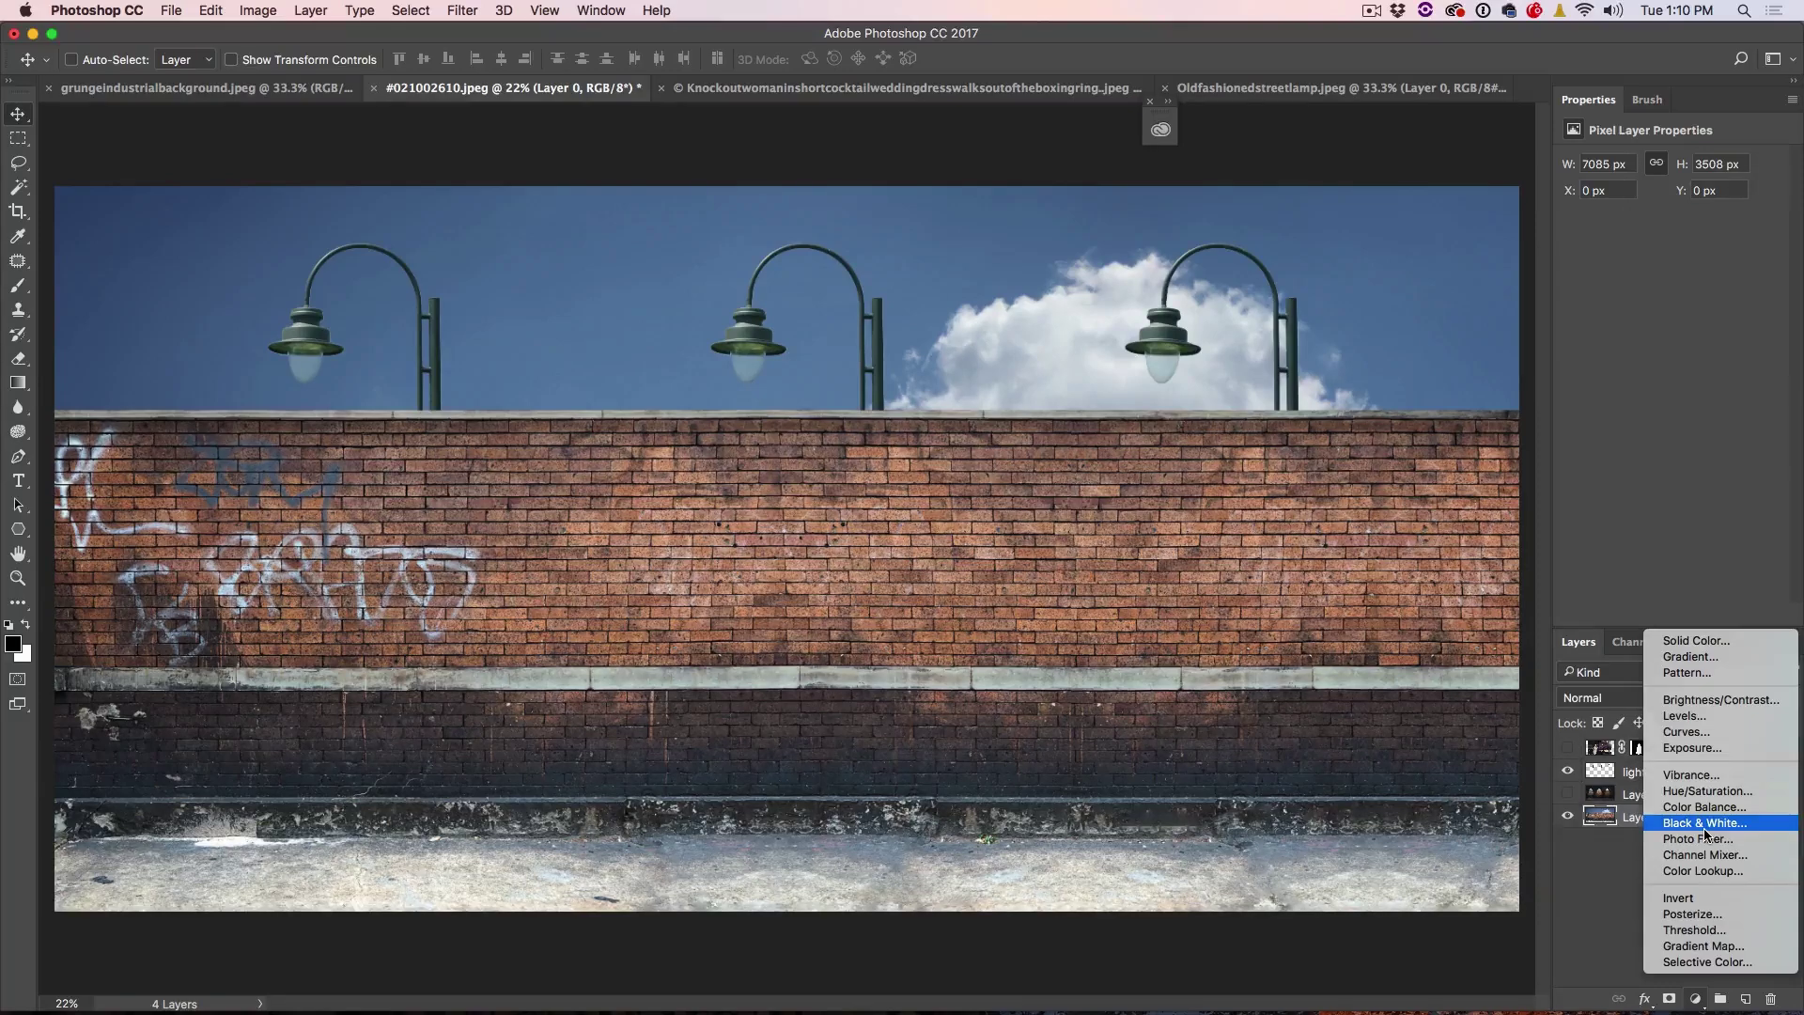
left_click(1695, 871)
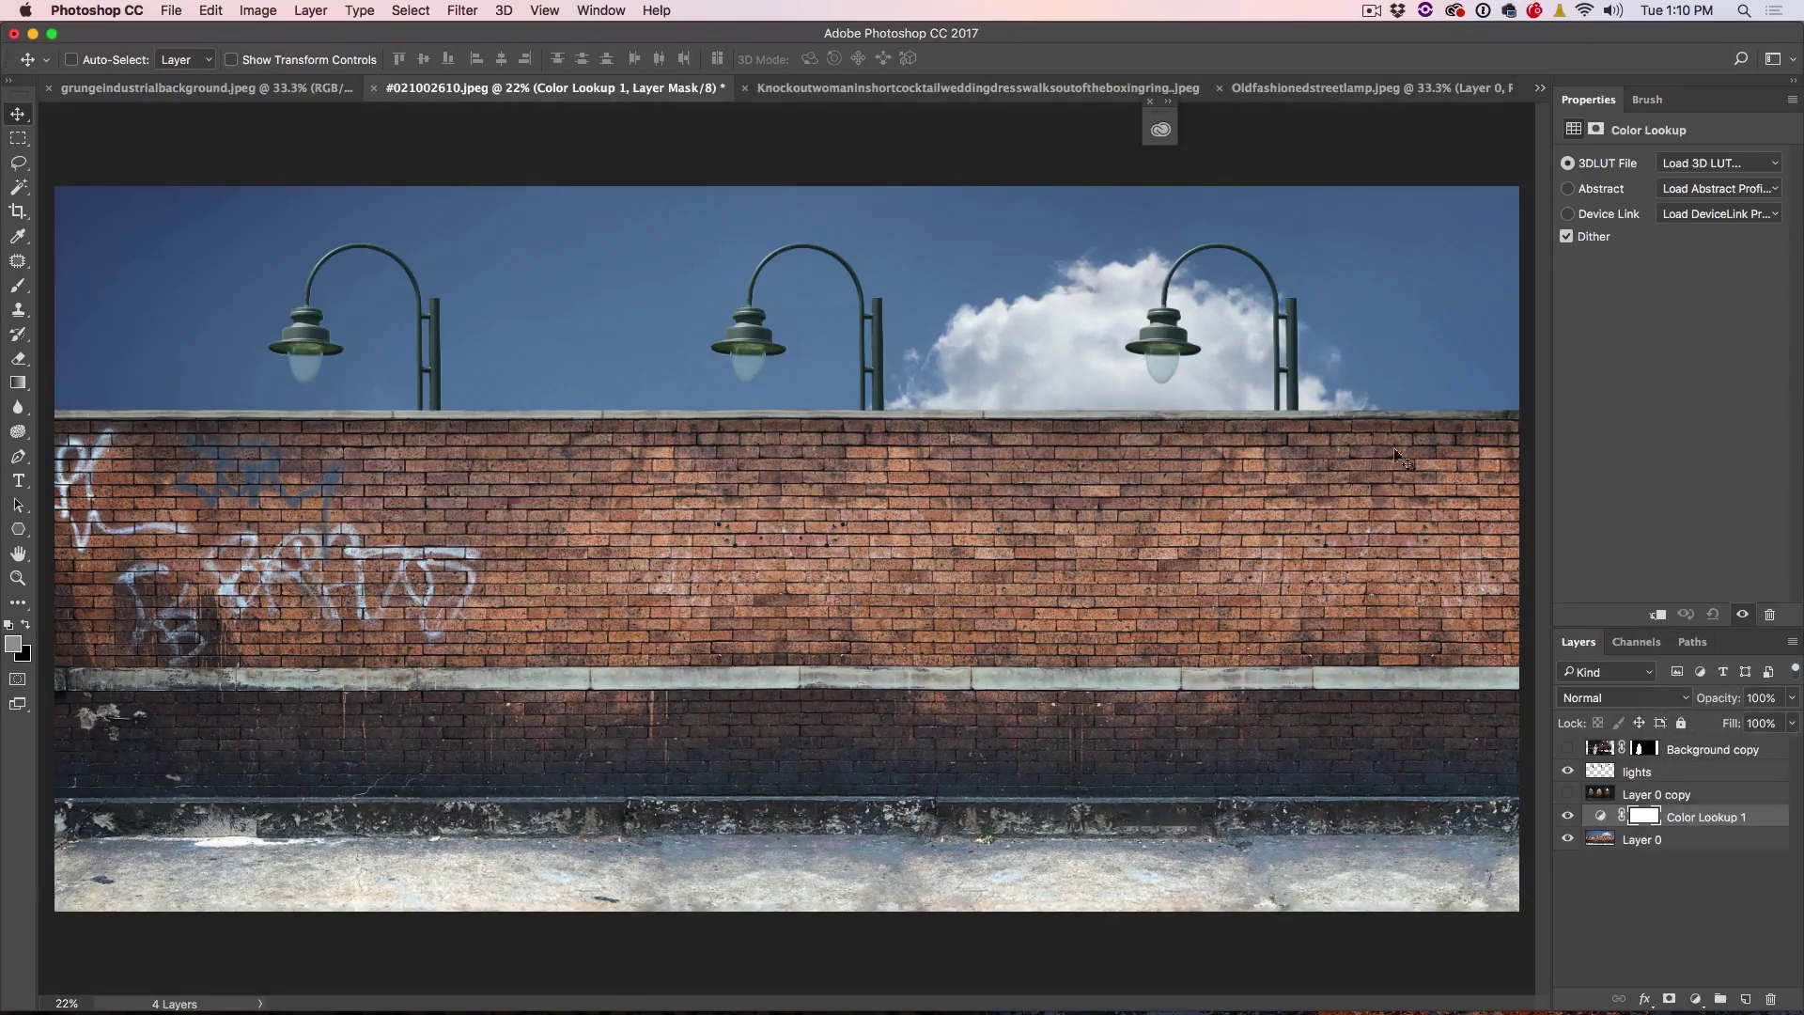
left_click(1697, 165)
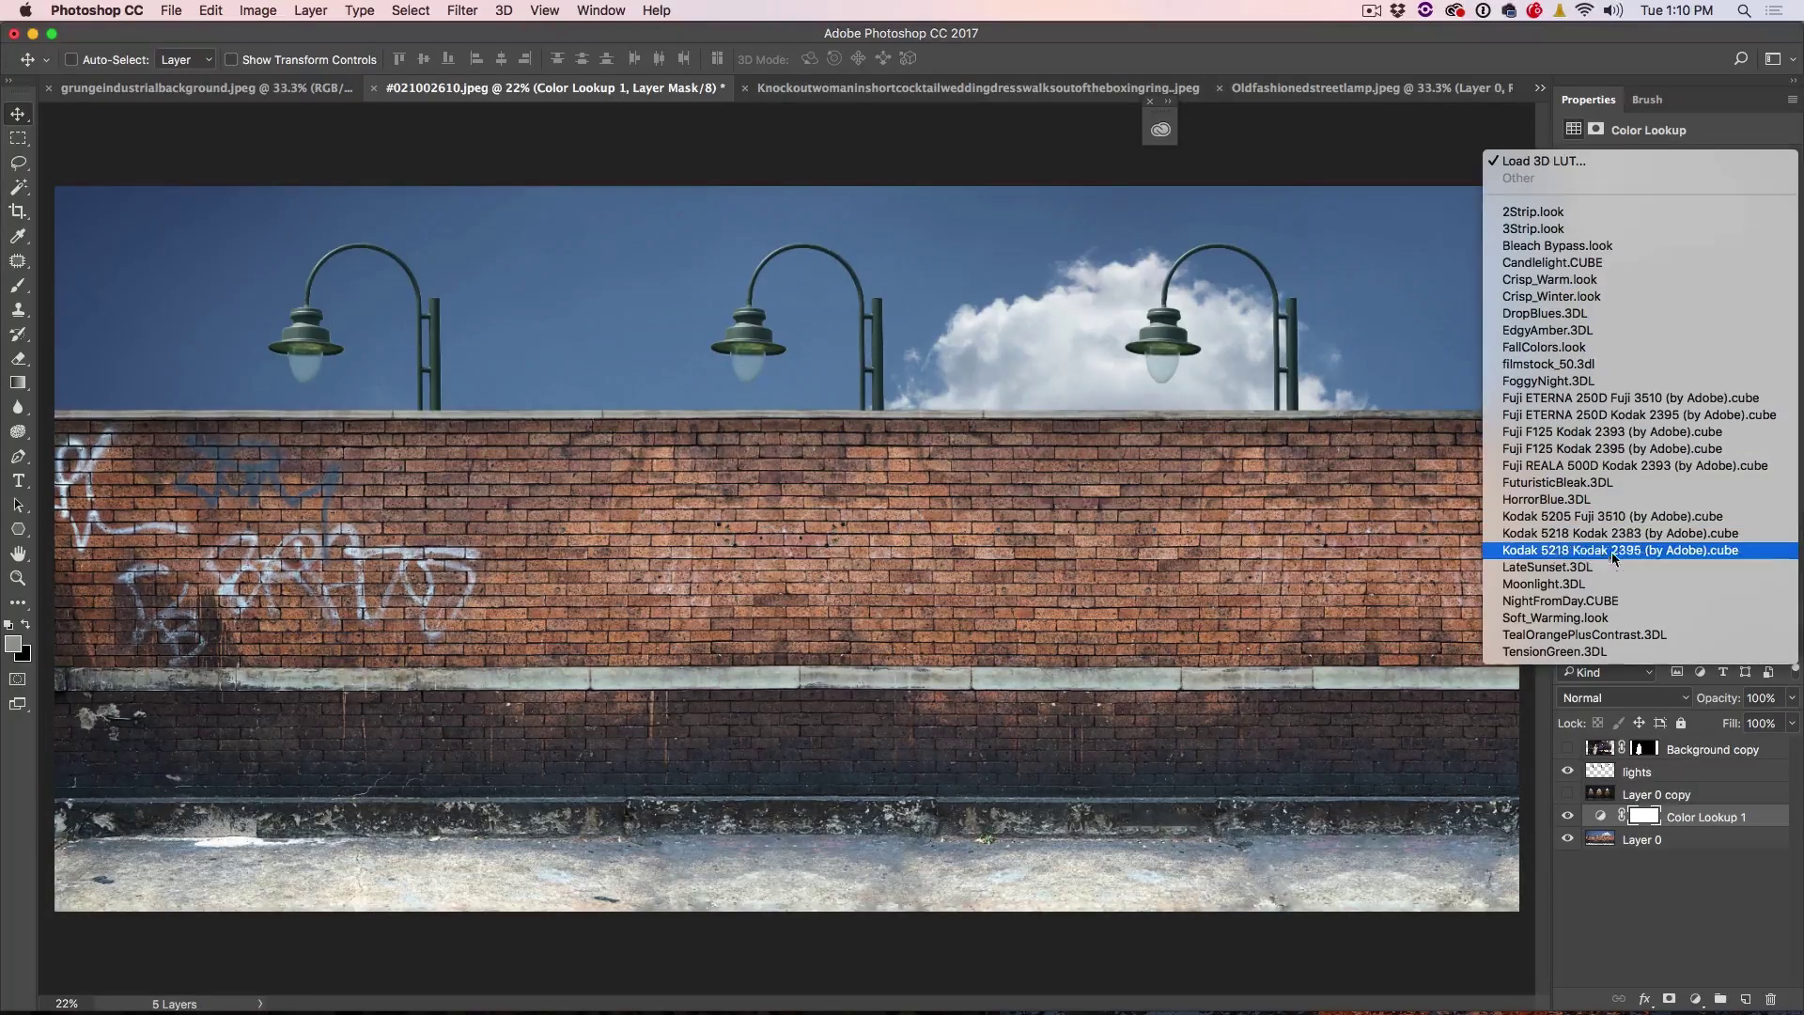
left_click(1605, 584)
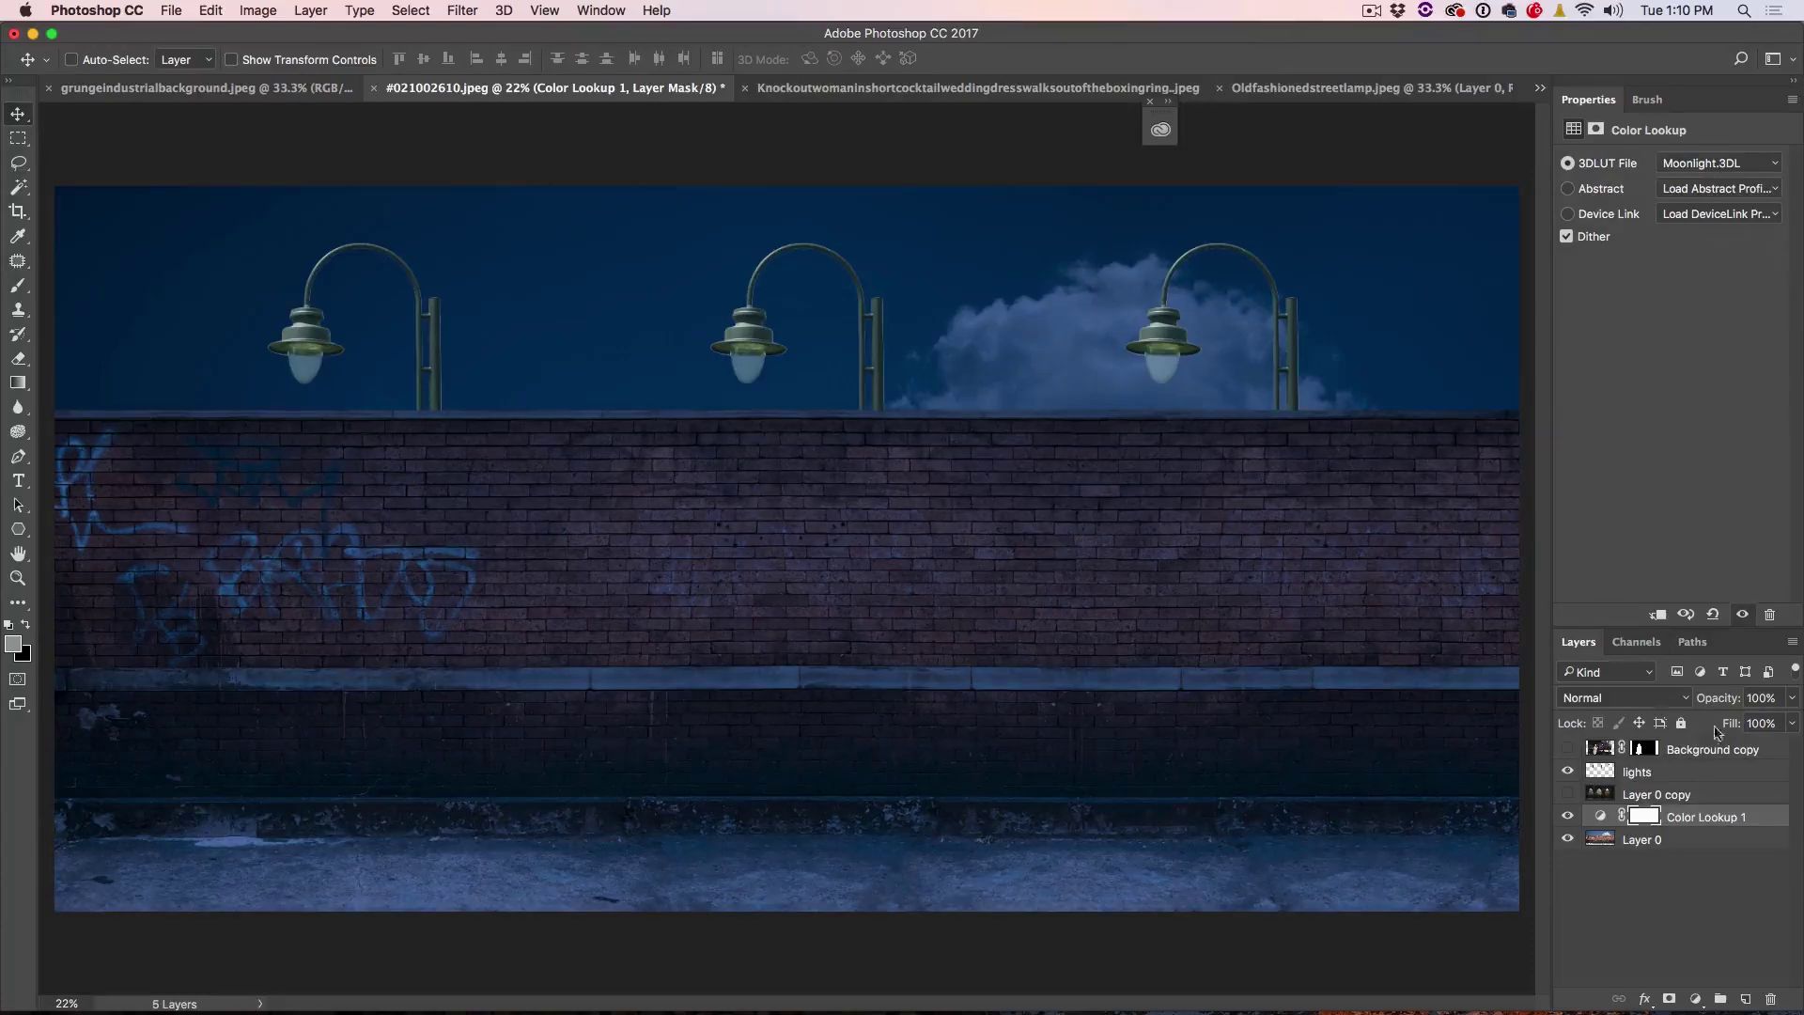
Step: Lower the Color Lookup opacity to 79% and compare with Layer 0 copy shown
left_click_drag(1729, 704, 1710, 701)
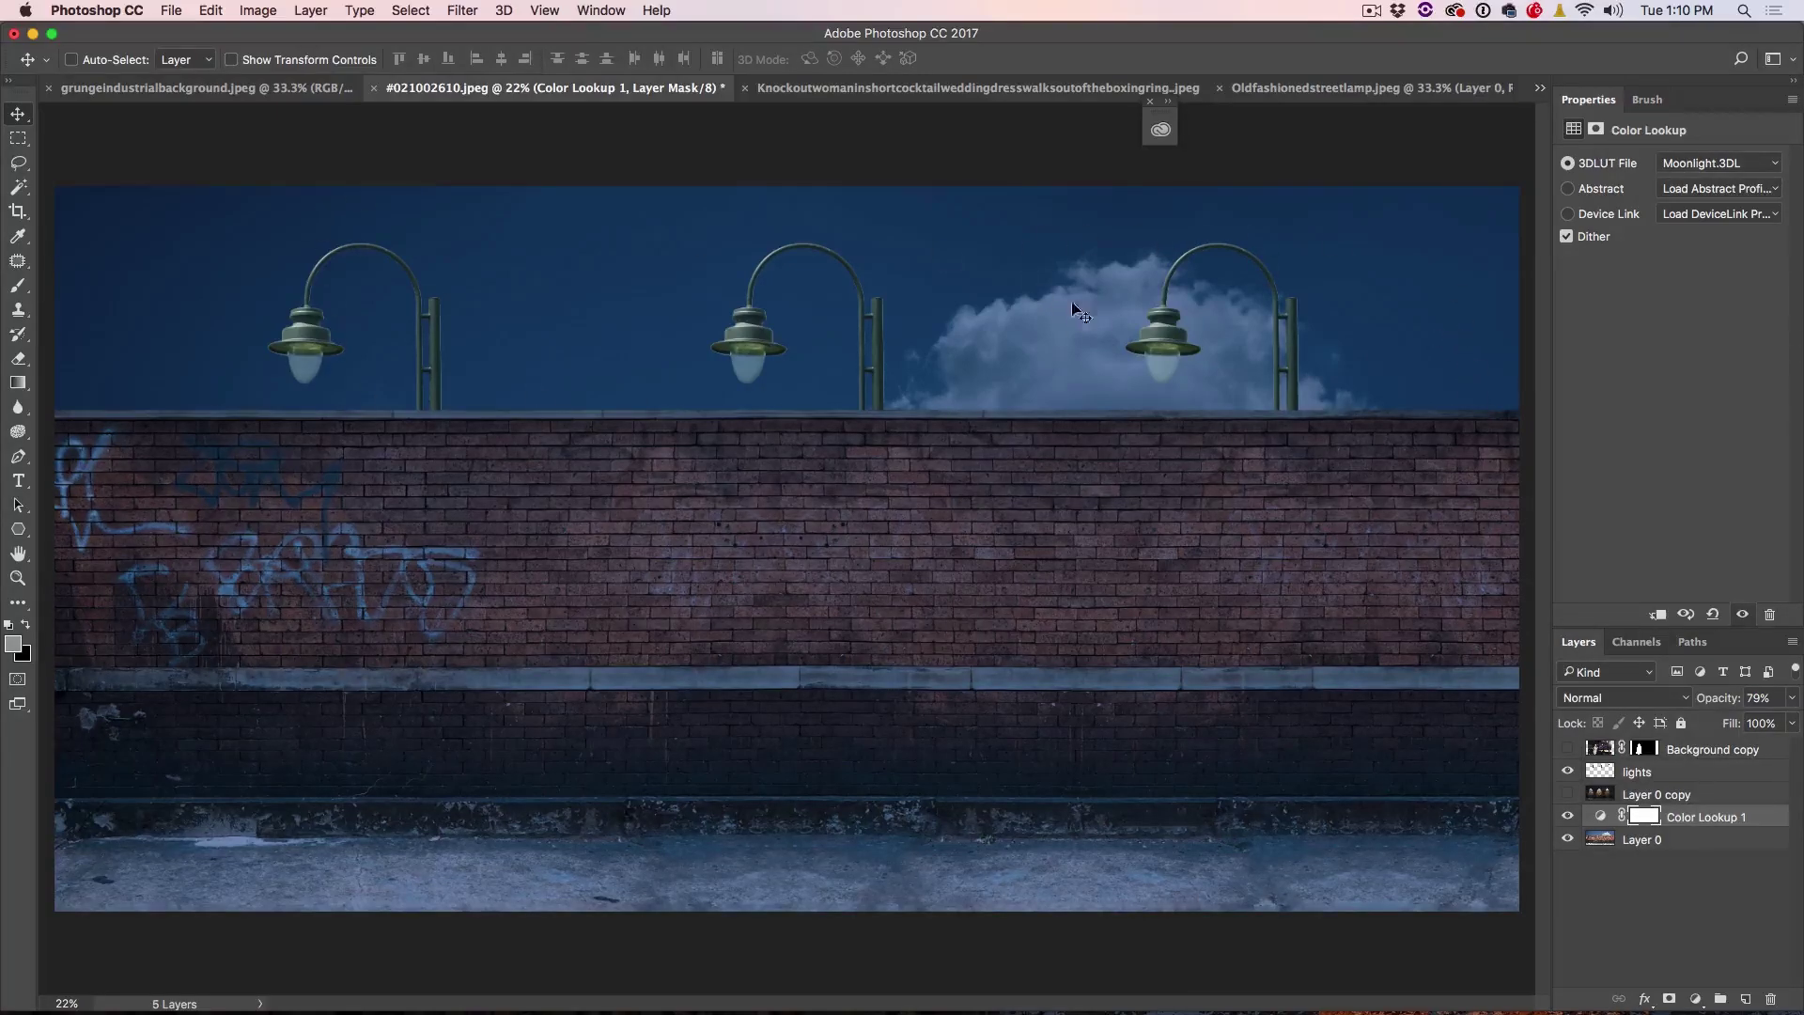
left_click(1565, 795)
left_click(1564, 798)
left_click(1565, 797)
Step: Add a layer mask to Layer 0 copy and mask out the sky band
left_click(1597, 795)
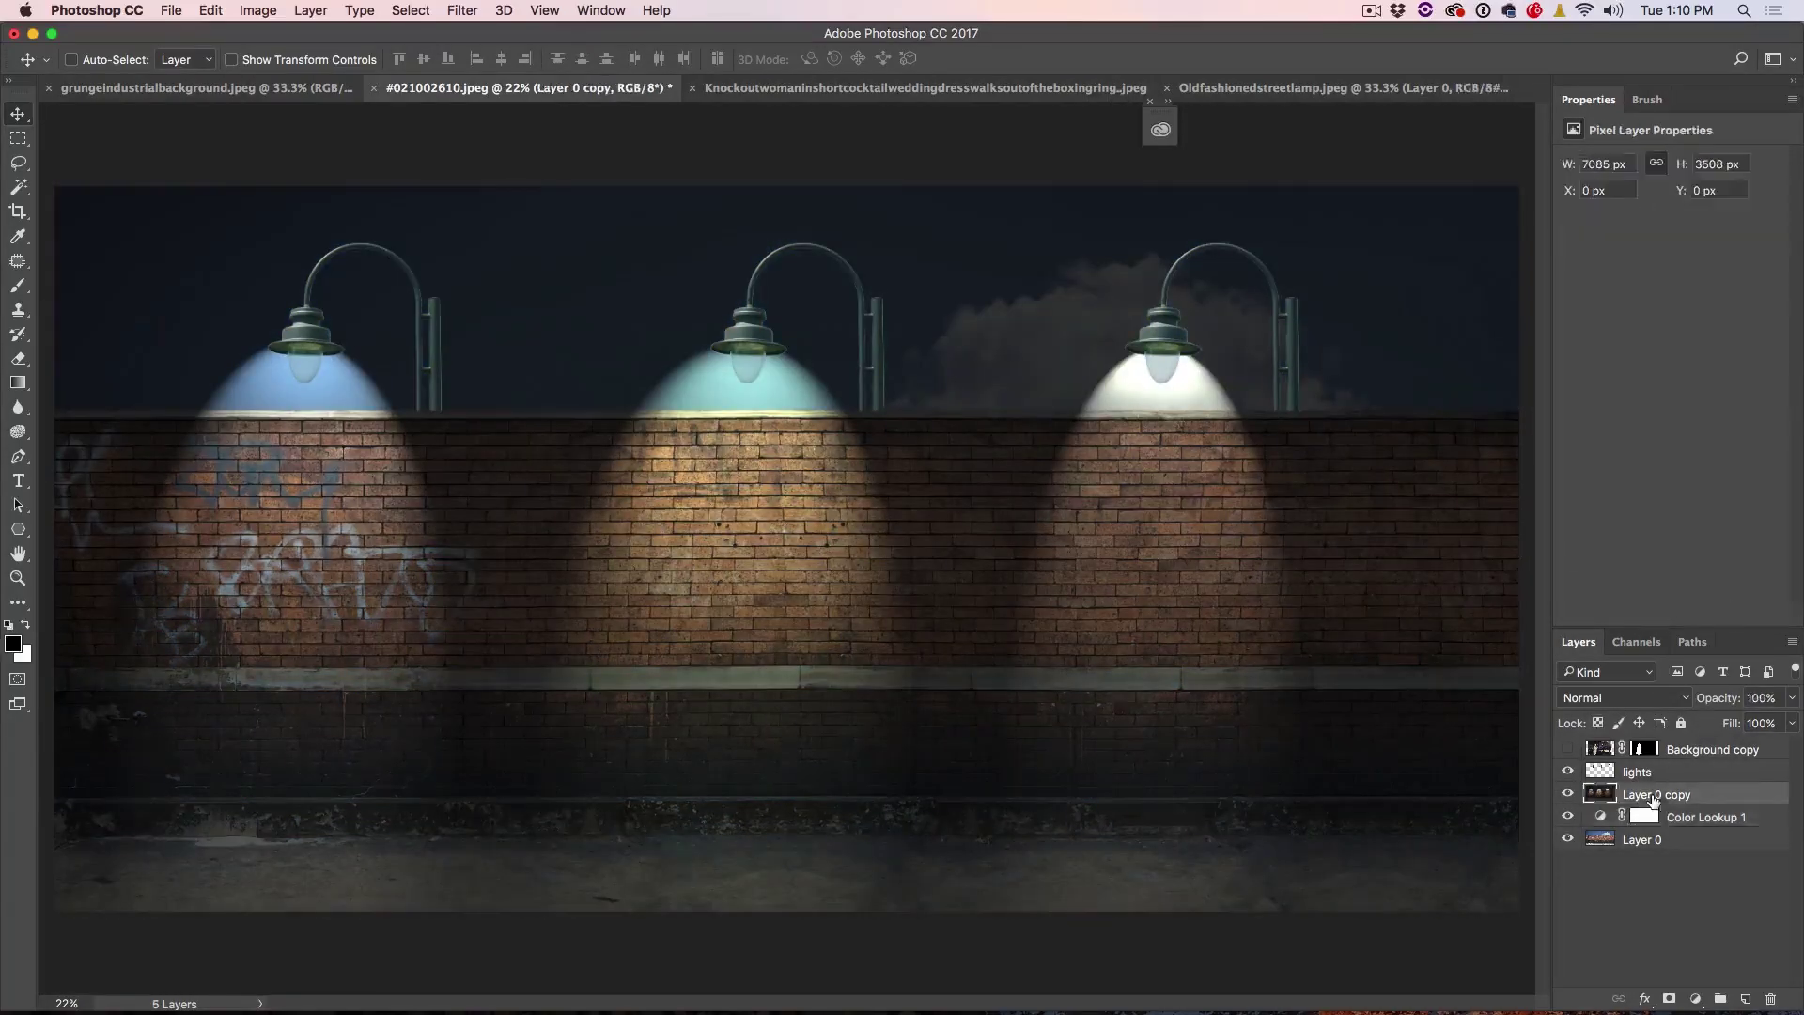
left_click(1669, 999)
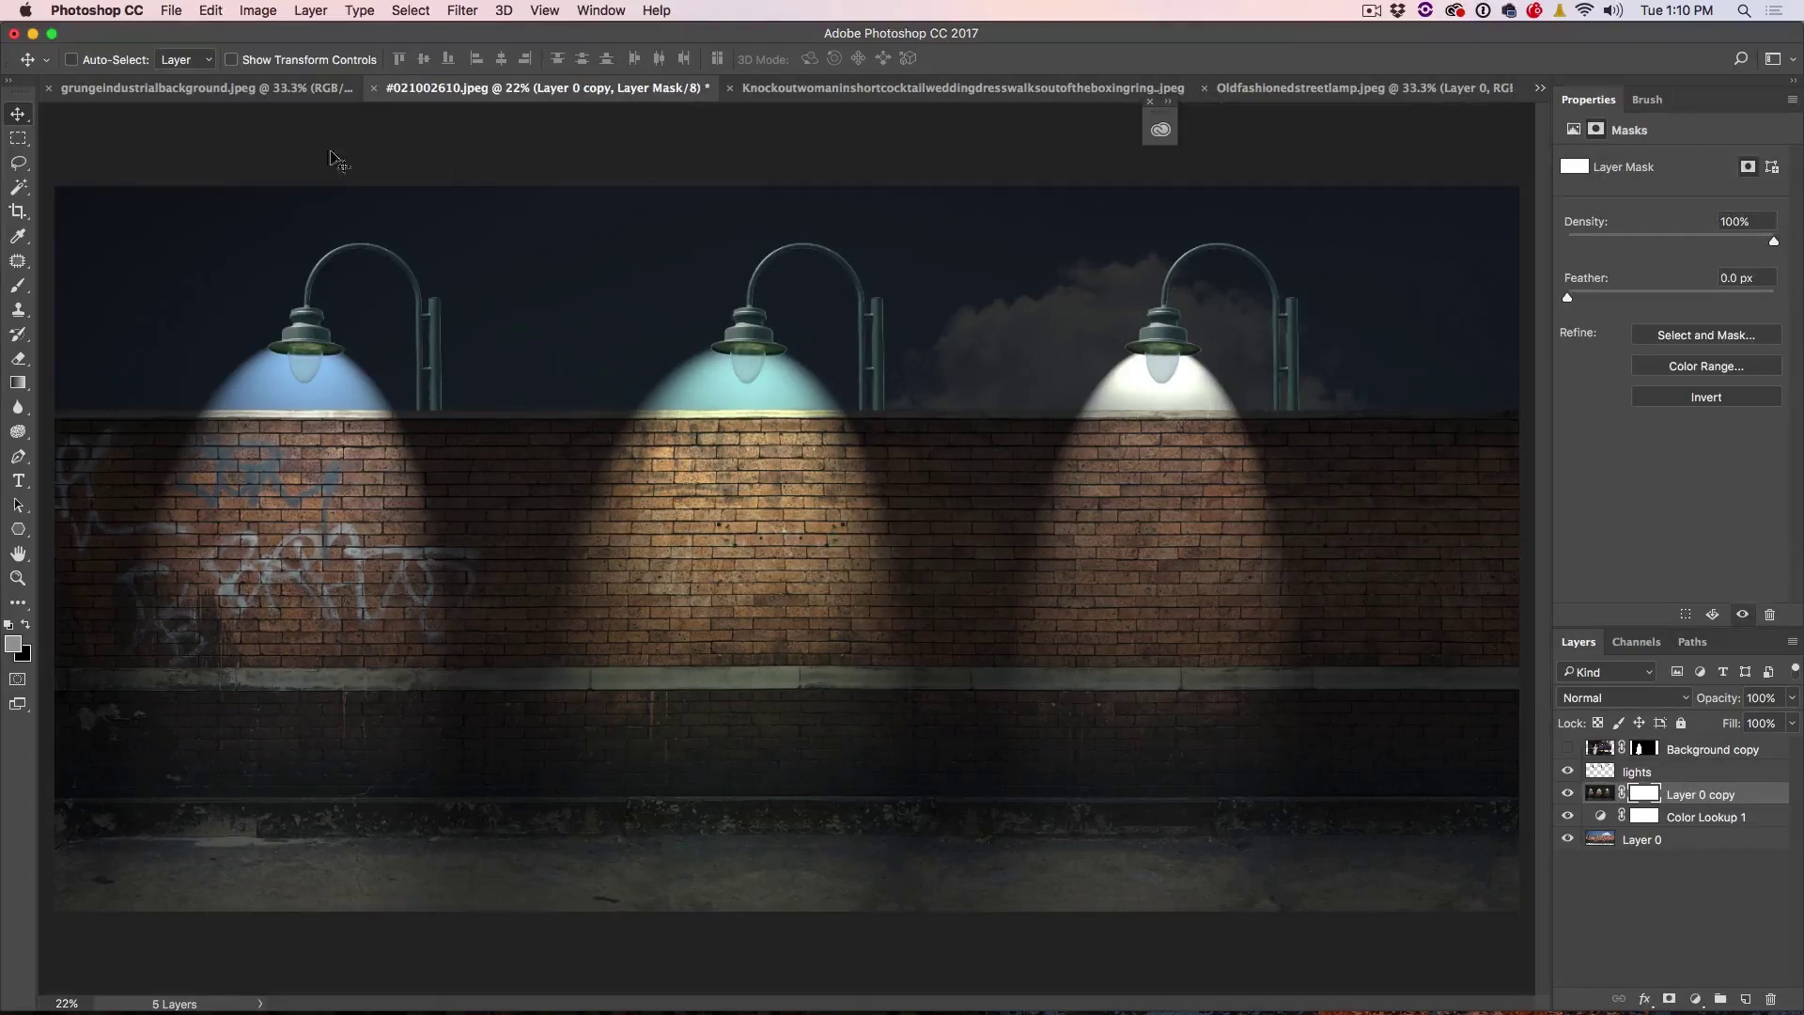
left_click(15, 138)
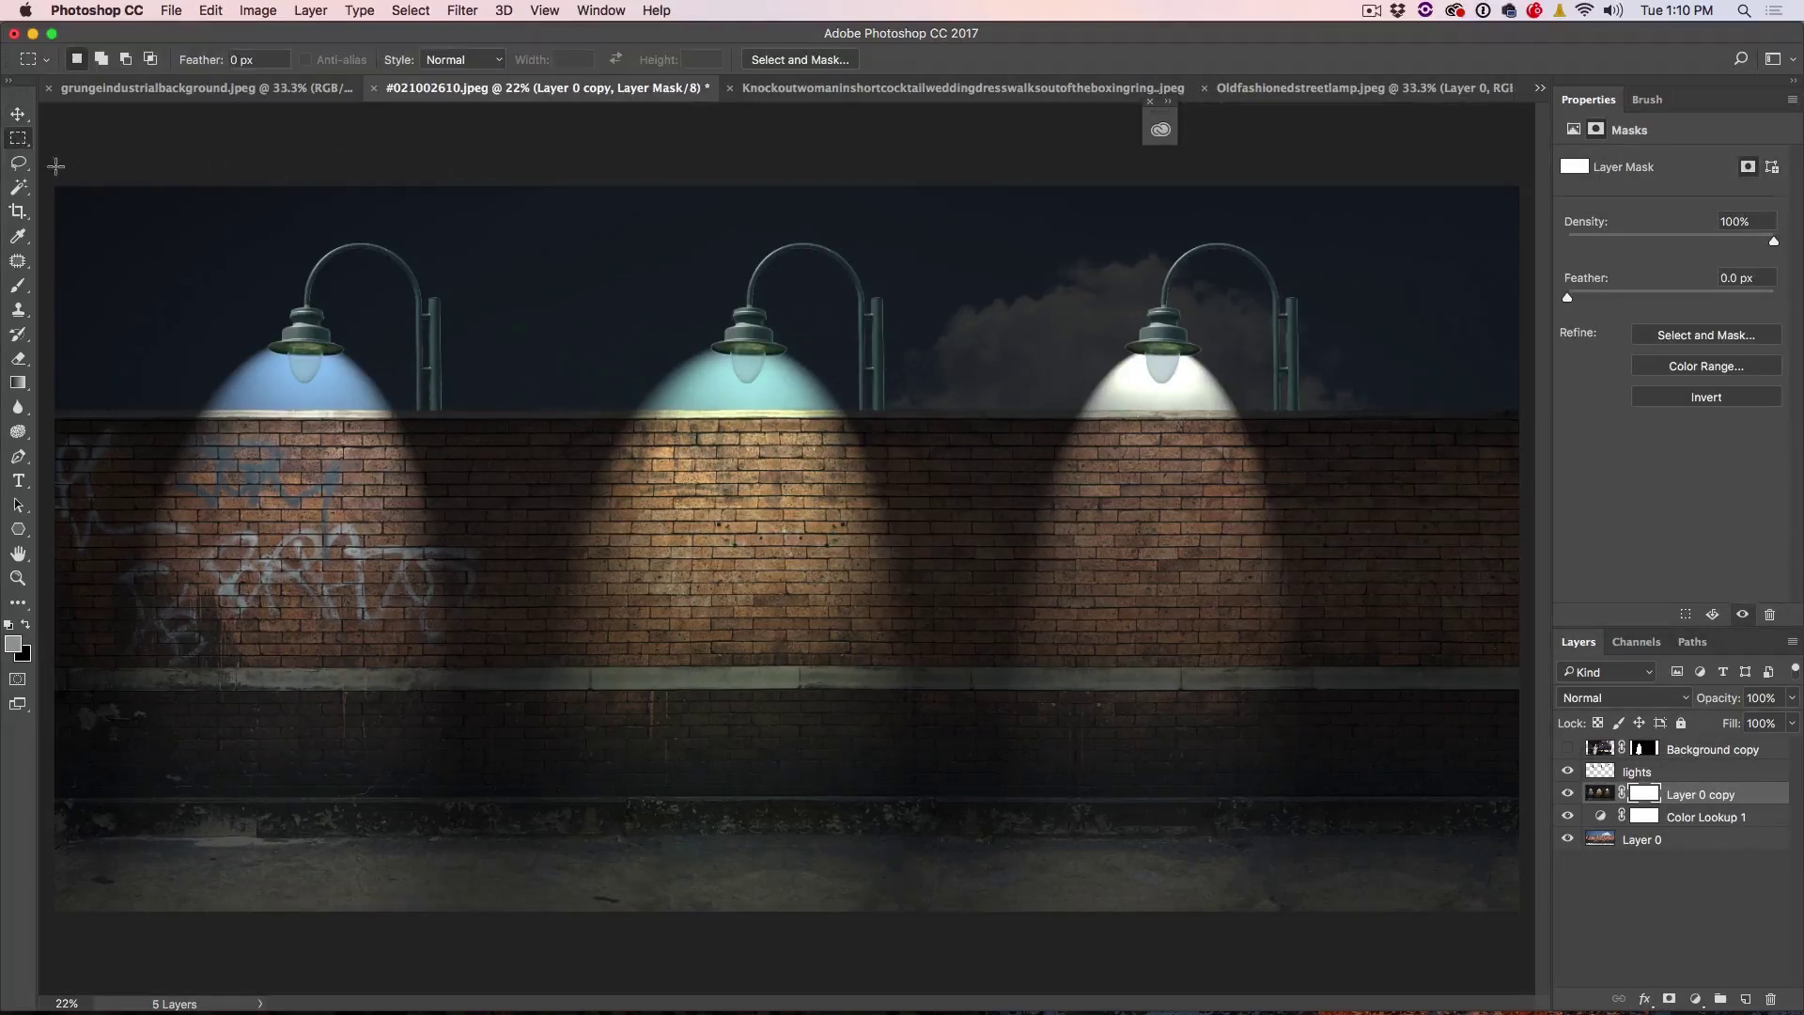
left_click_drag(51, 169, 1524, 406)
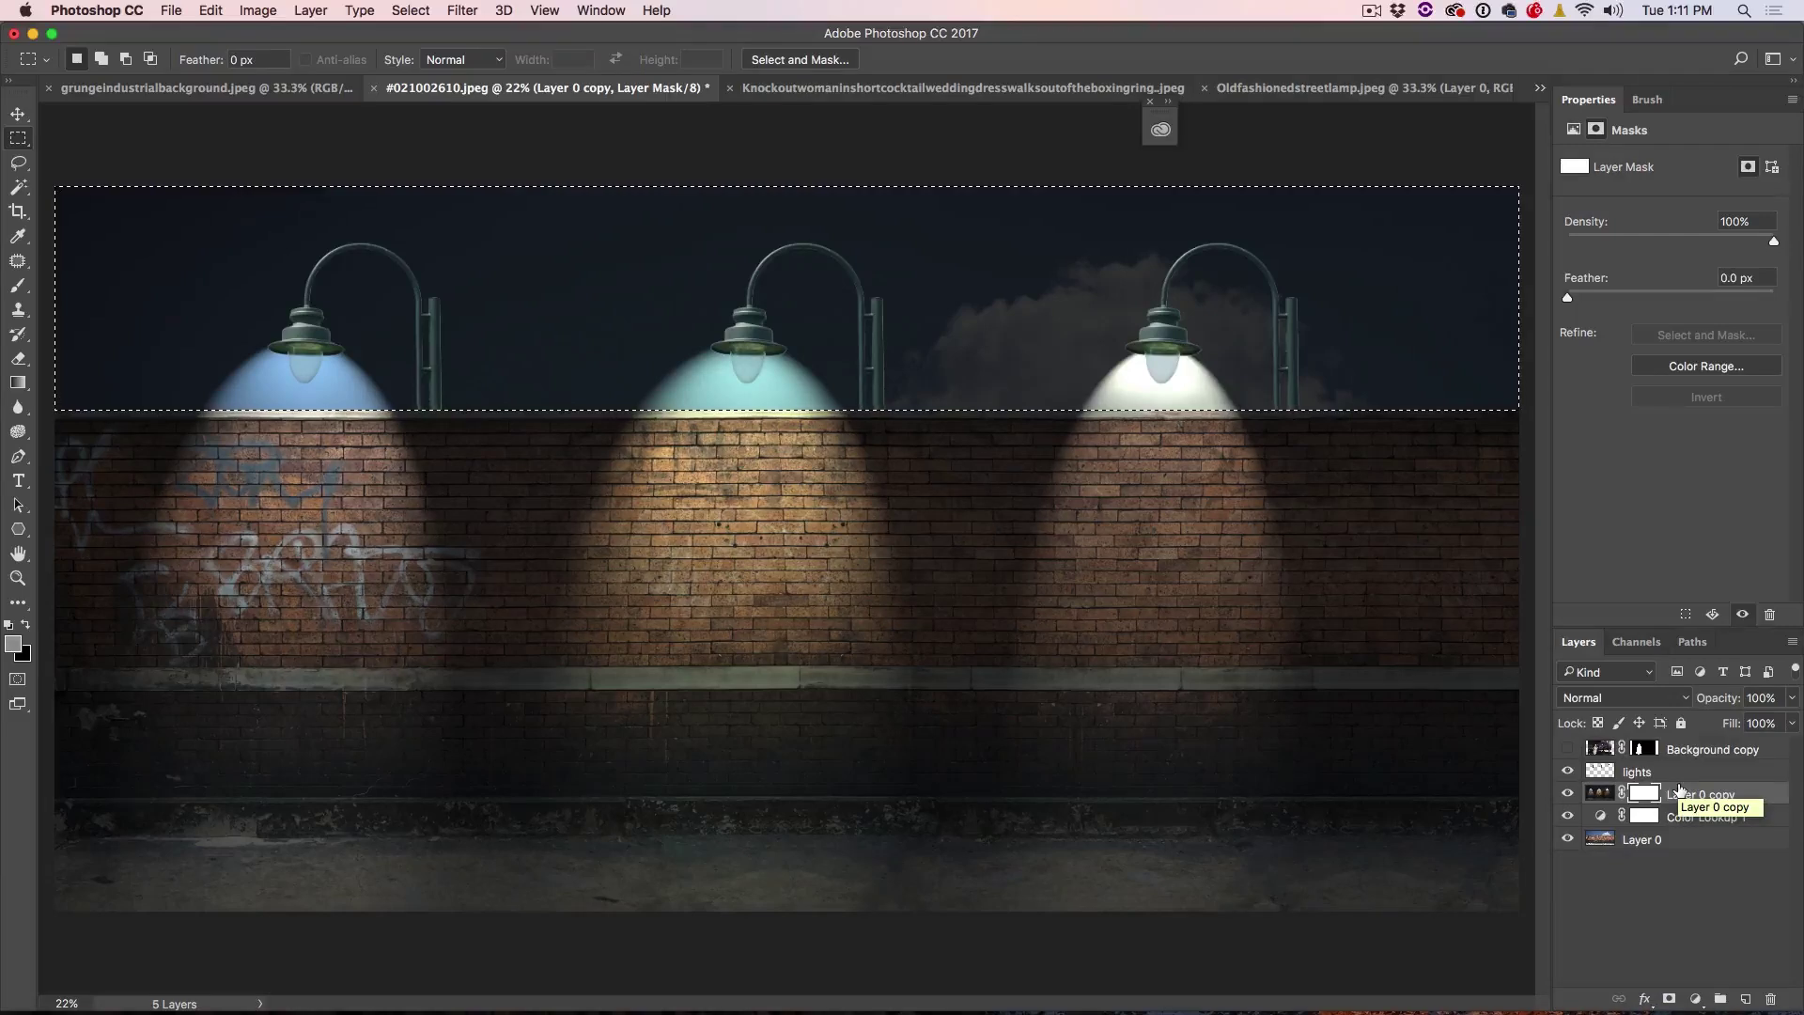
key("BackSpace")
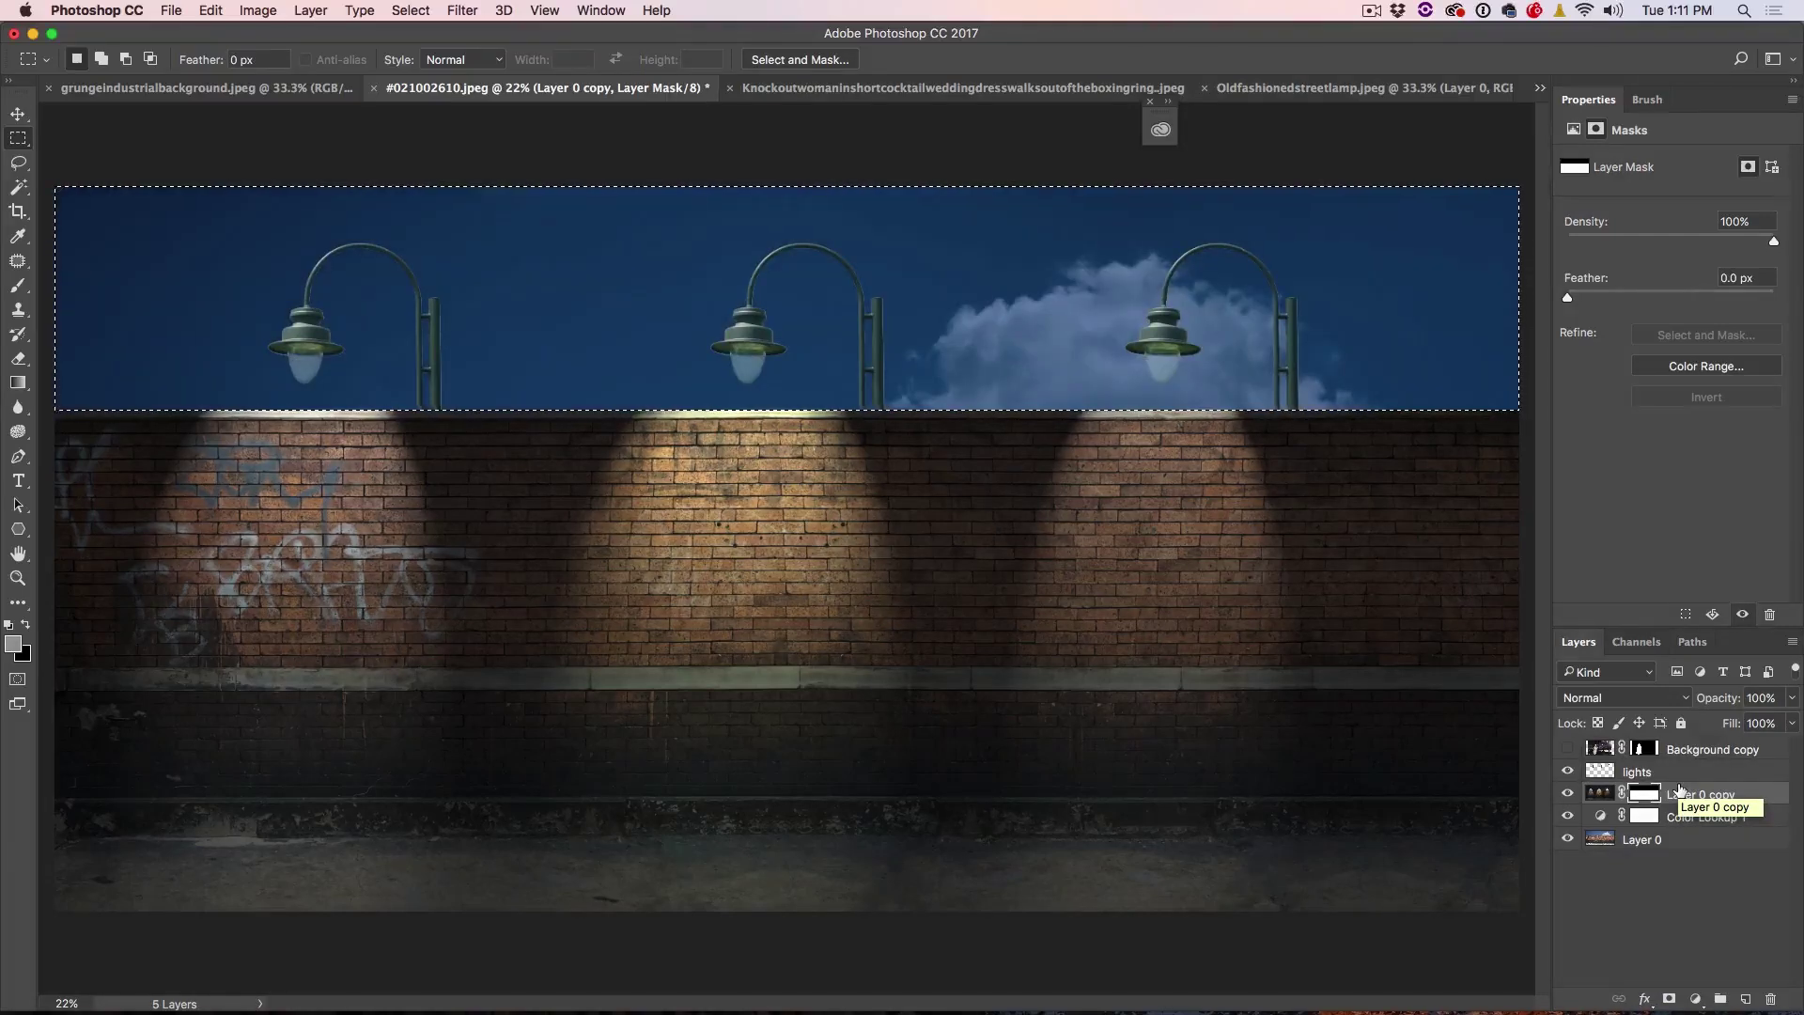
key("super+d")
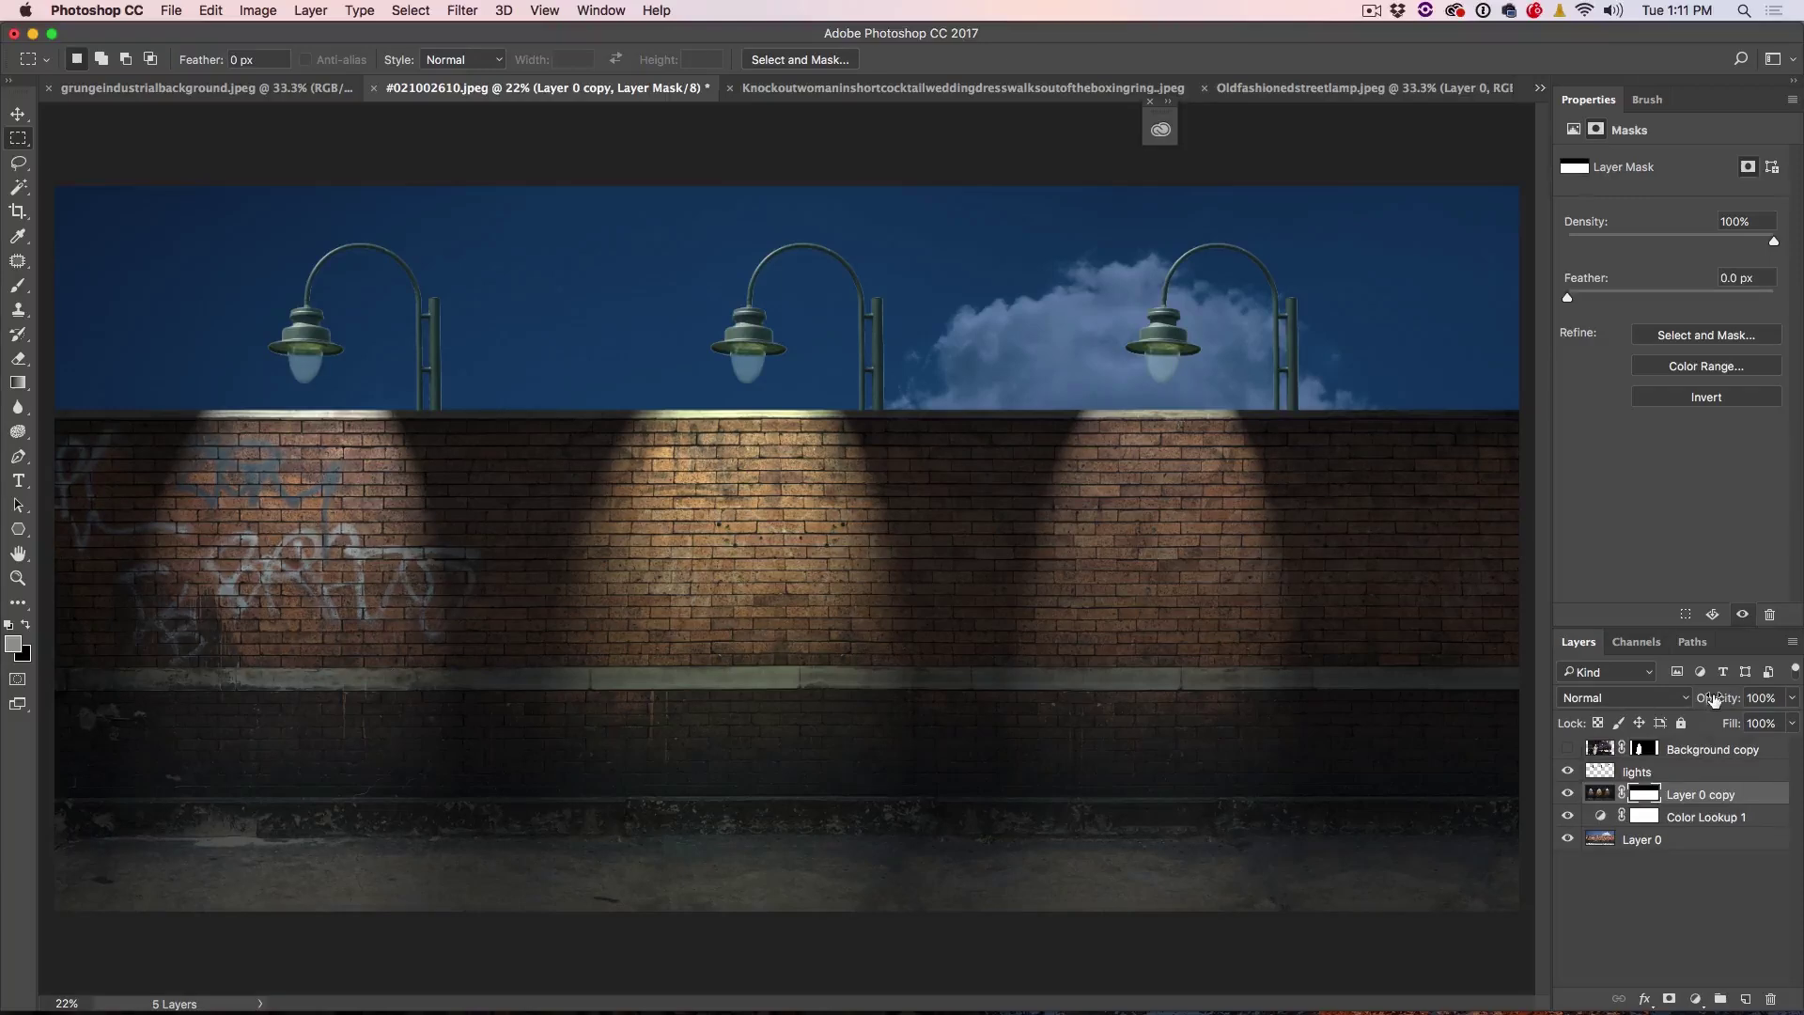
Step: Lower Layer 0 copy's opacity to 86% and Color Lookup 1's to about 93%
left_click_drag(1715, 699, 1712, 697)
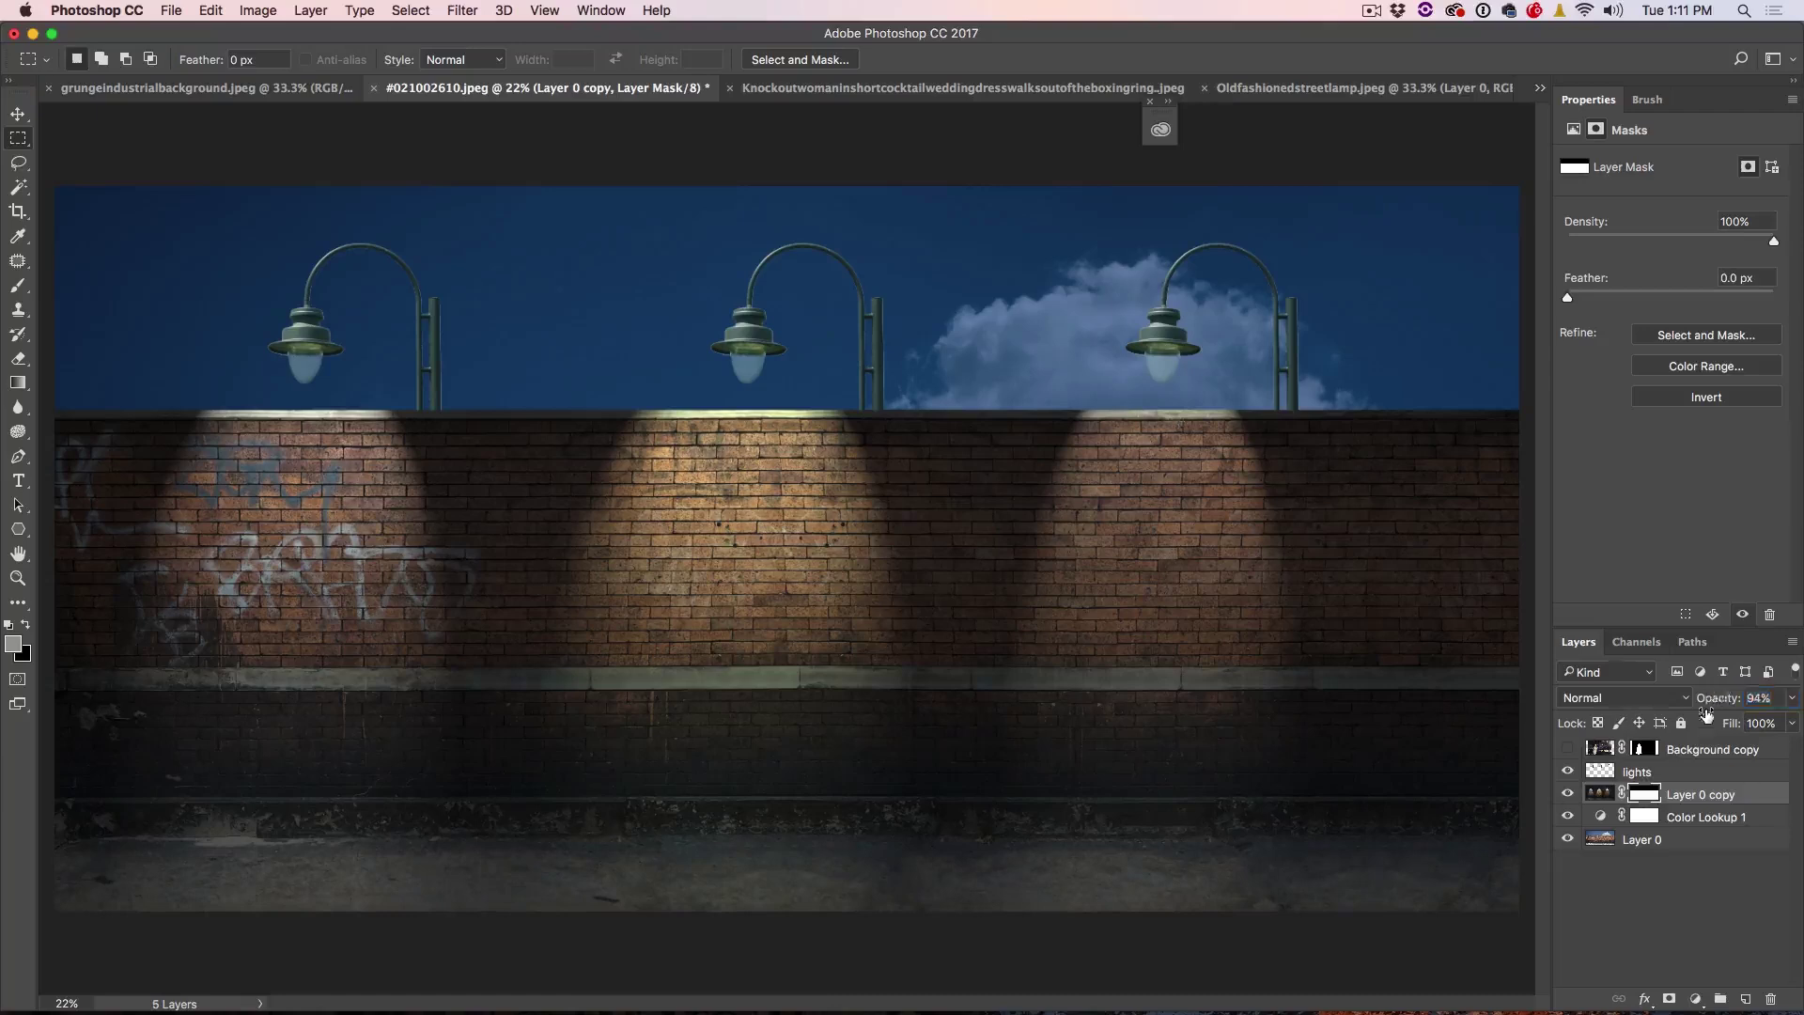
left_click(1655, 817)
left_click_drag(1717, 701, 1730, 703)
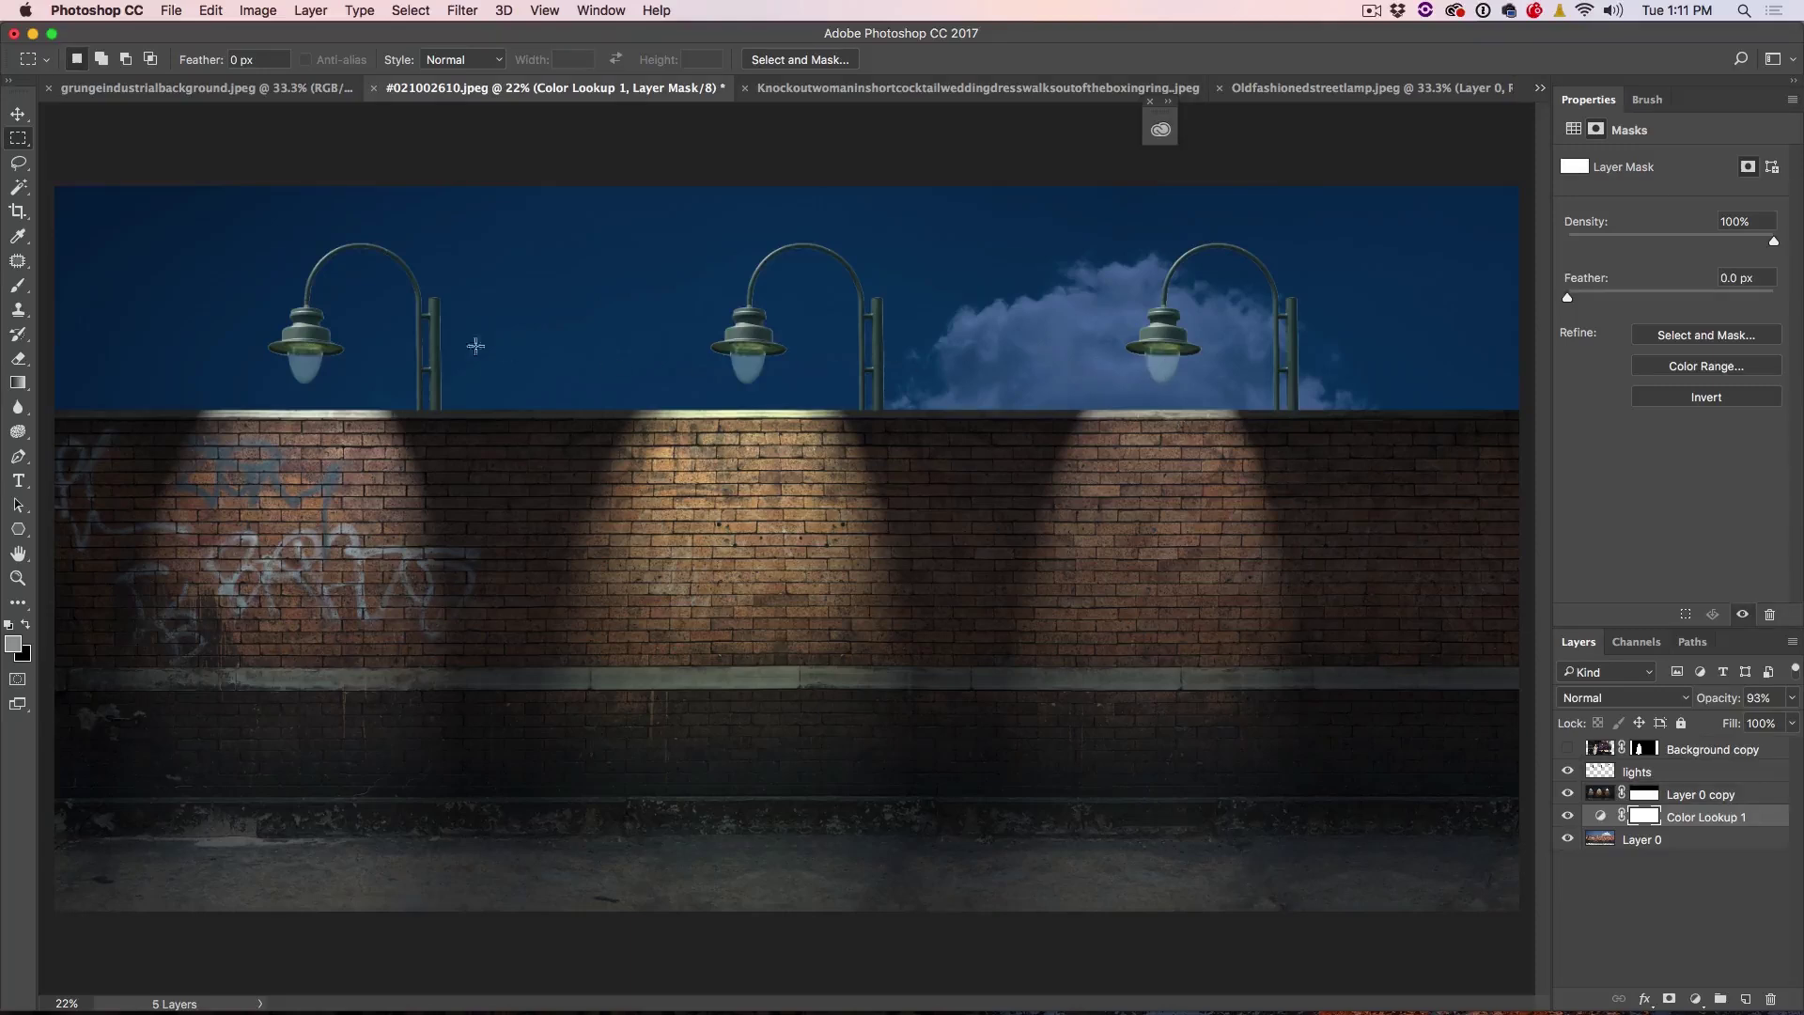
left_click(1681, 775)
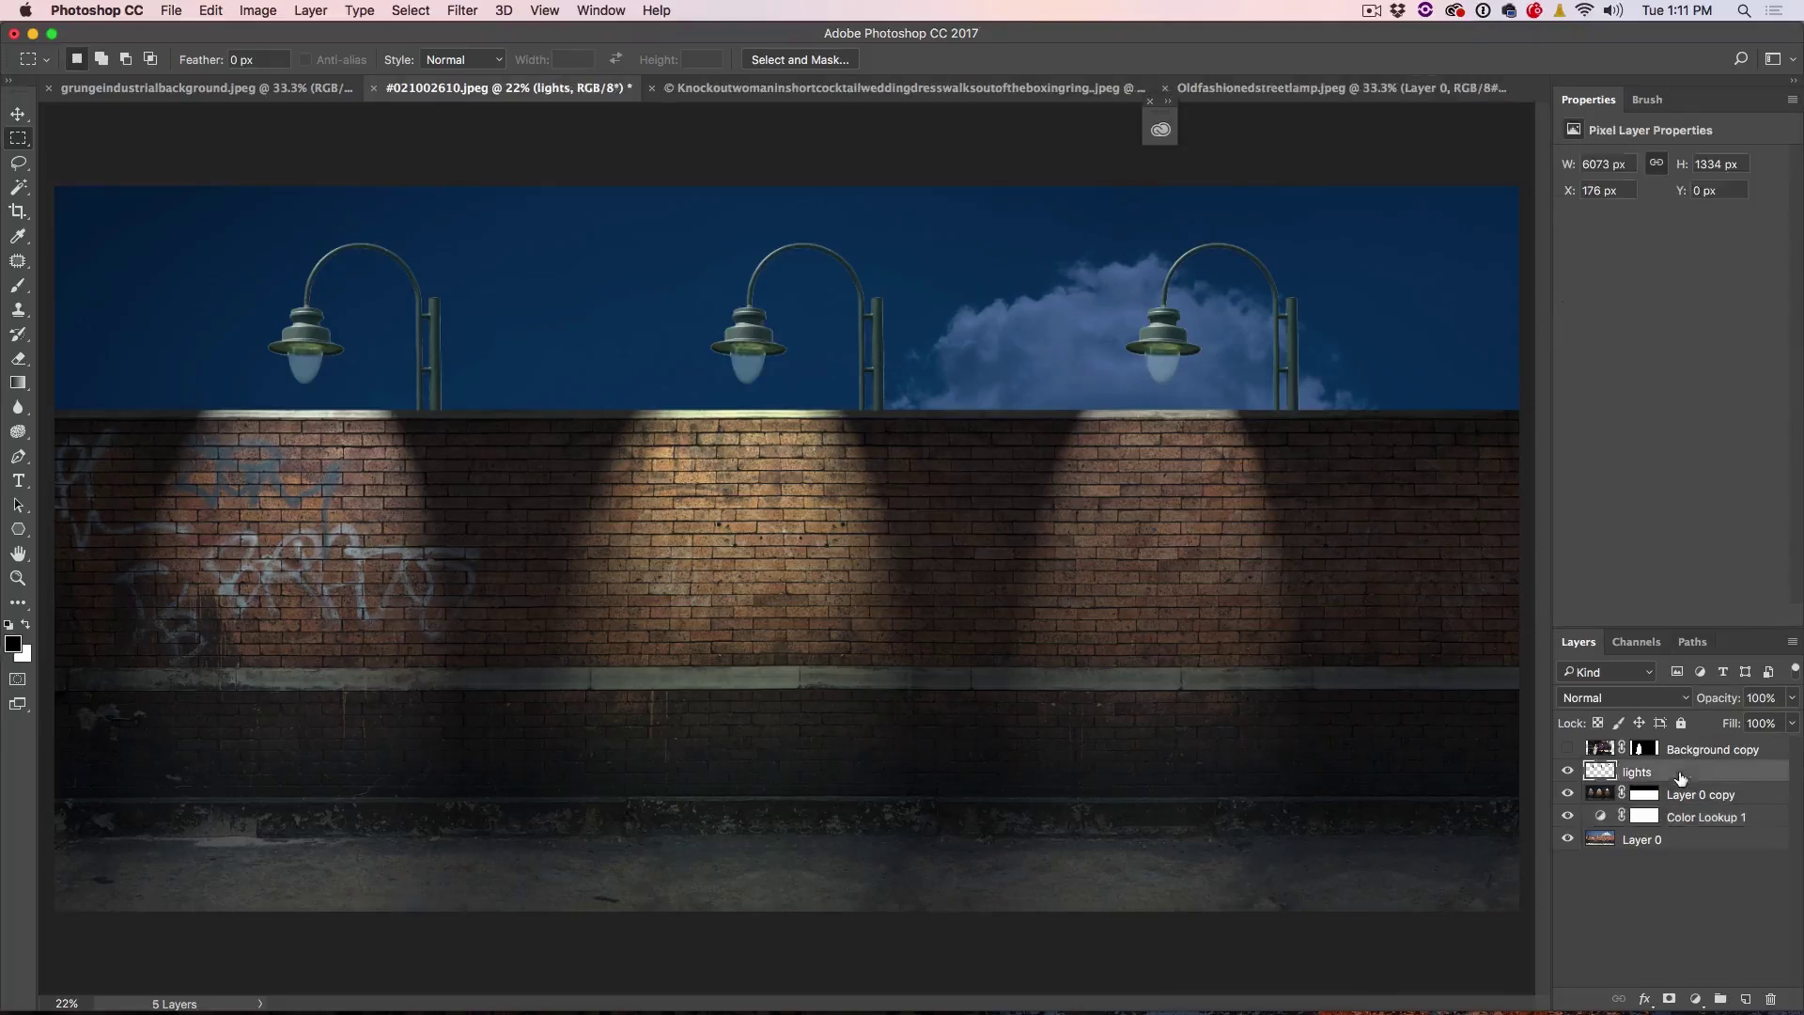
Step: Add a new layer above the lights and set up a 100% hard, 175 px white brush
left_click(1746, 999)
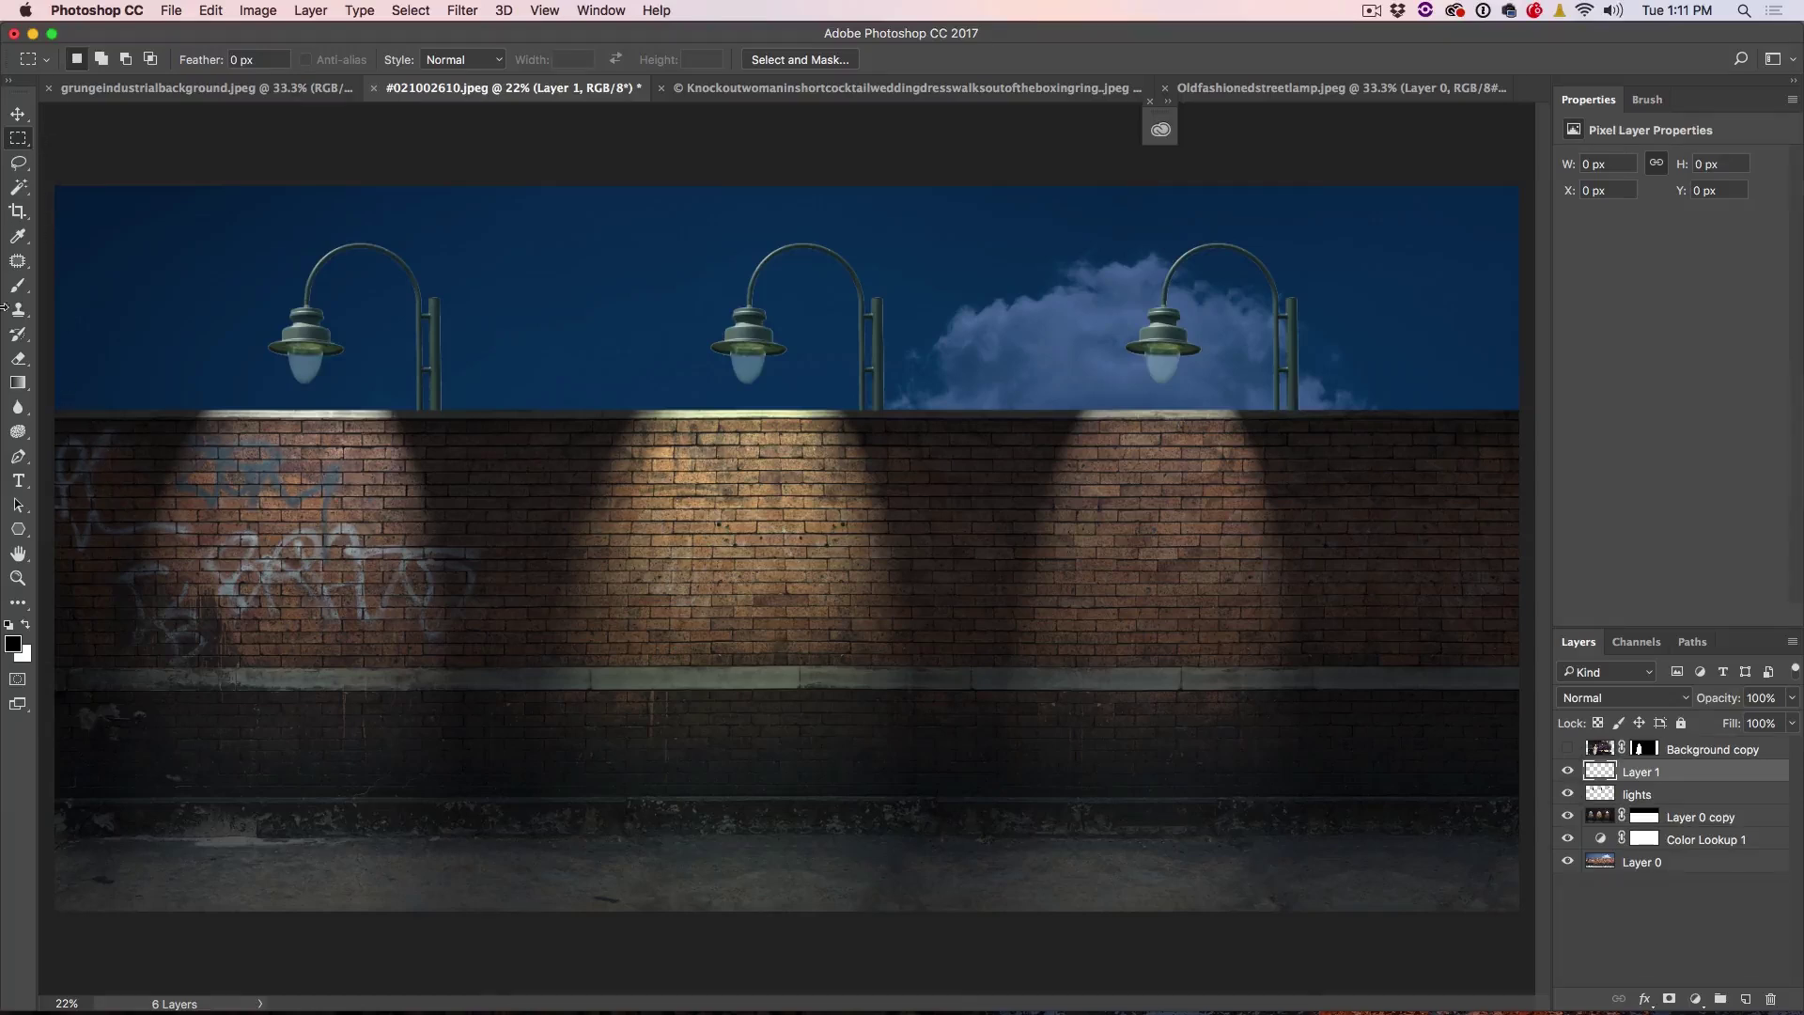
key("b")
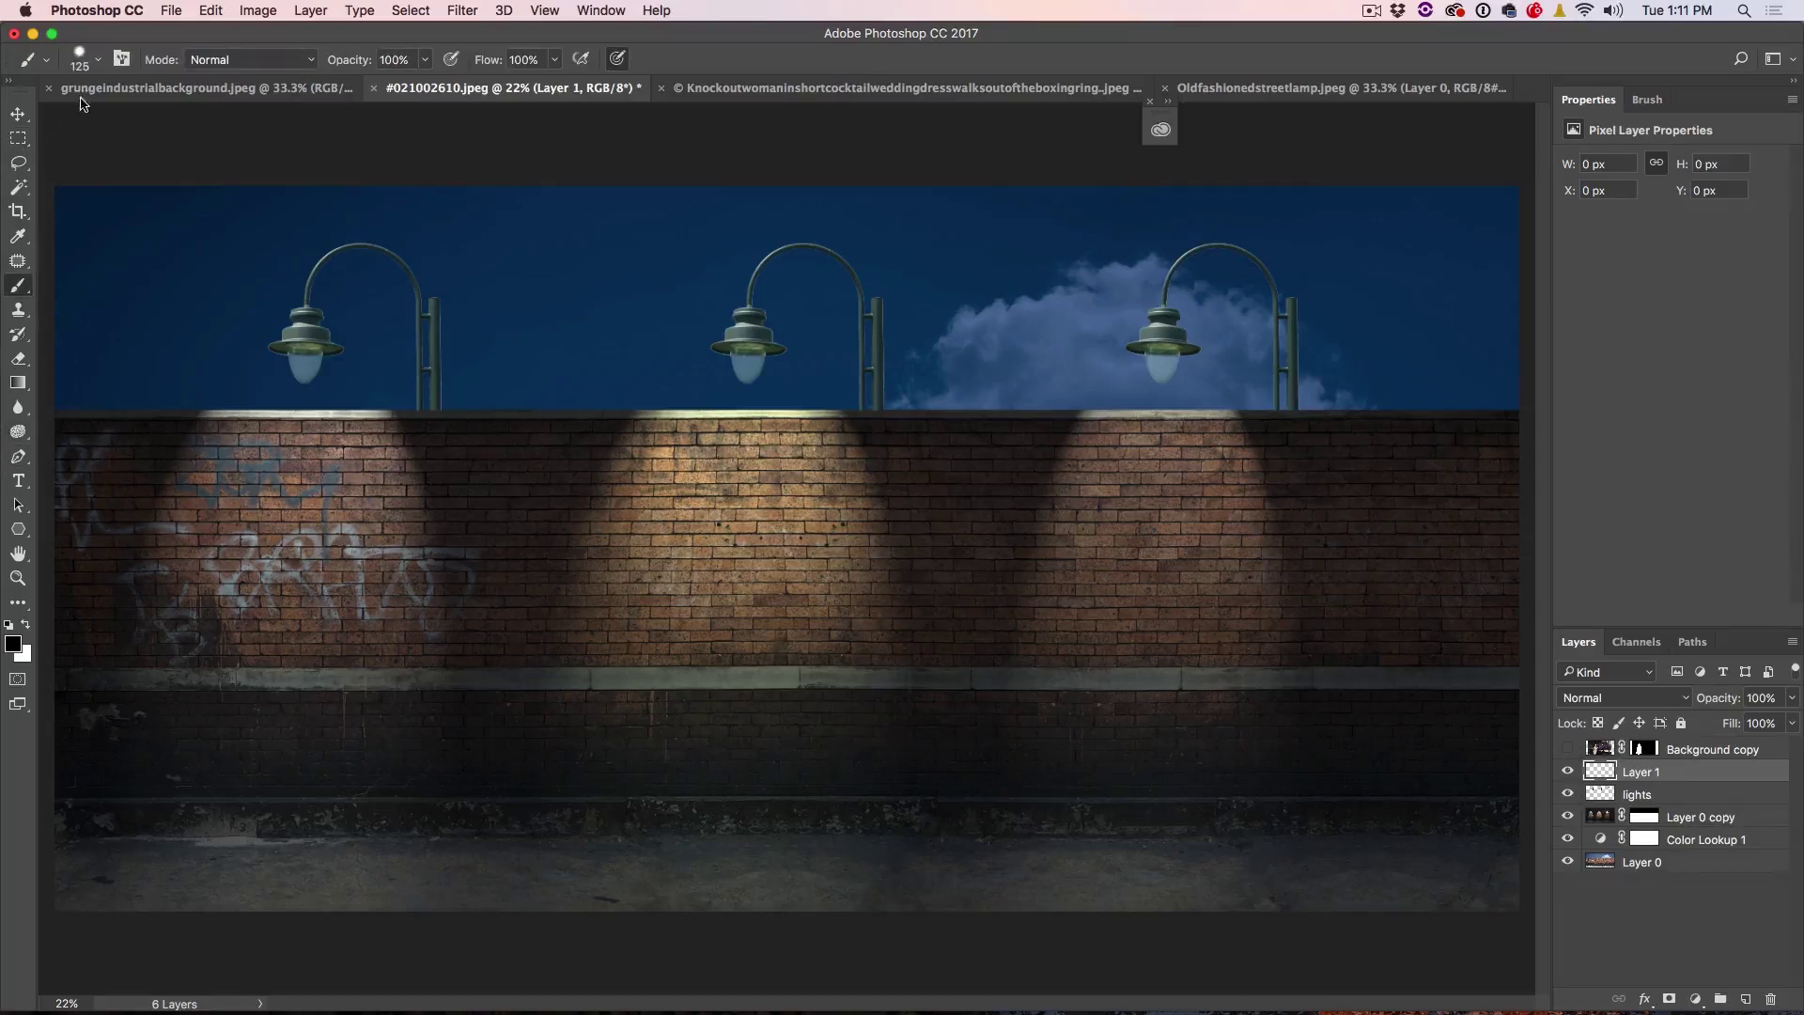
left_click(96, 62)
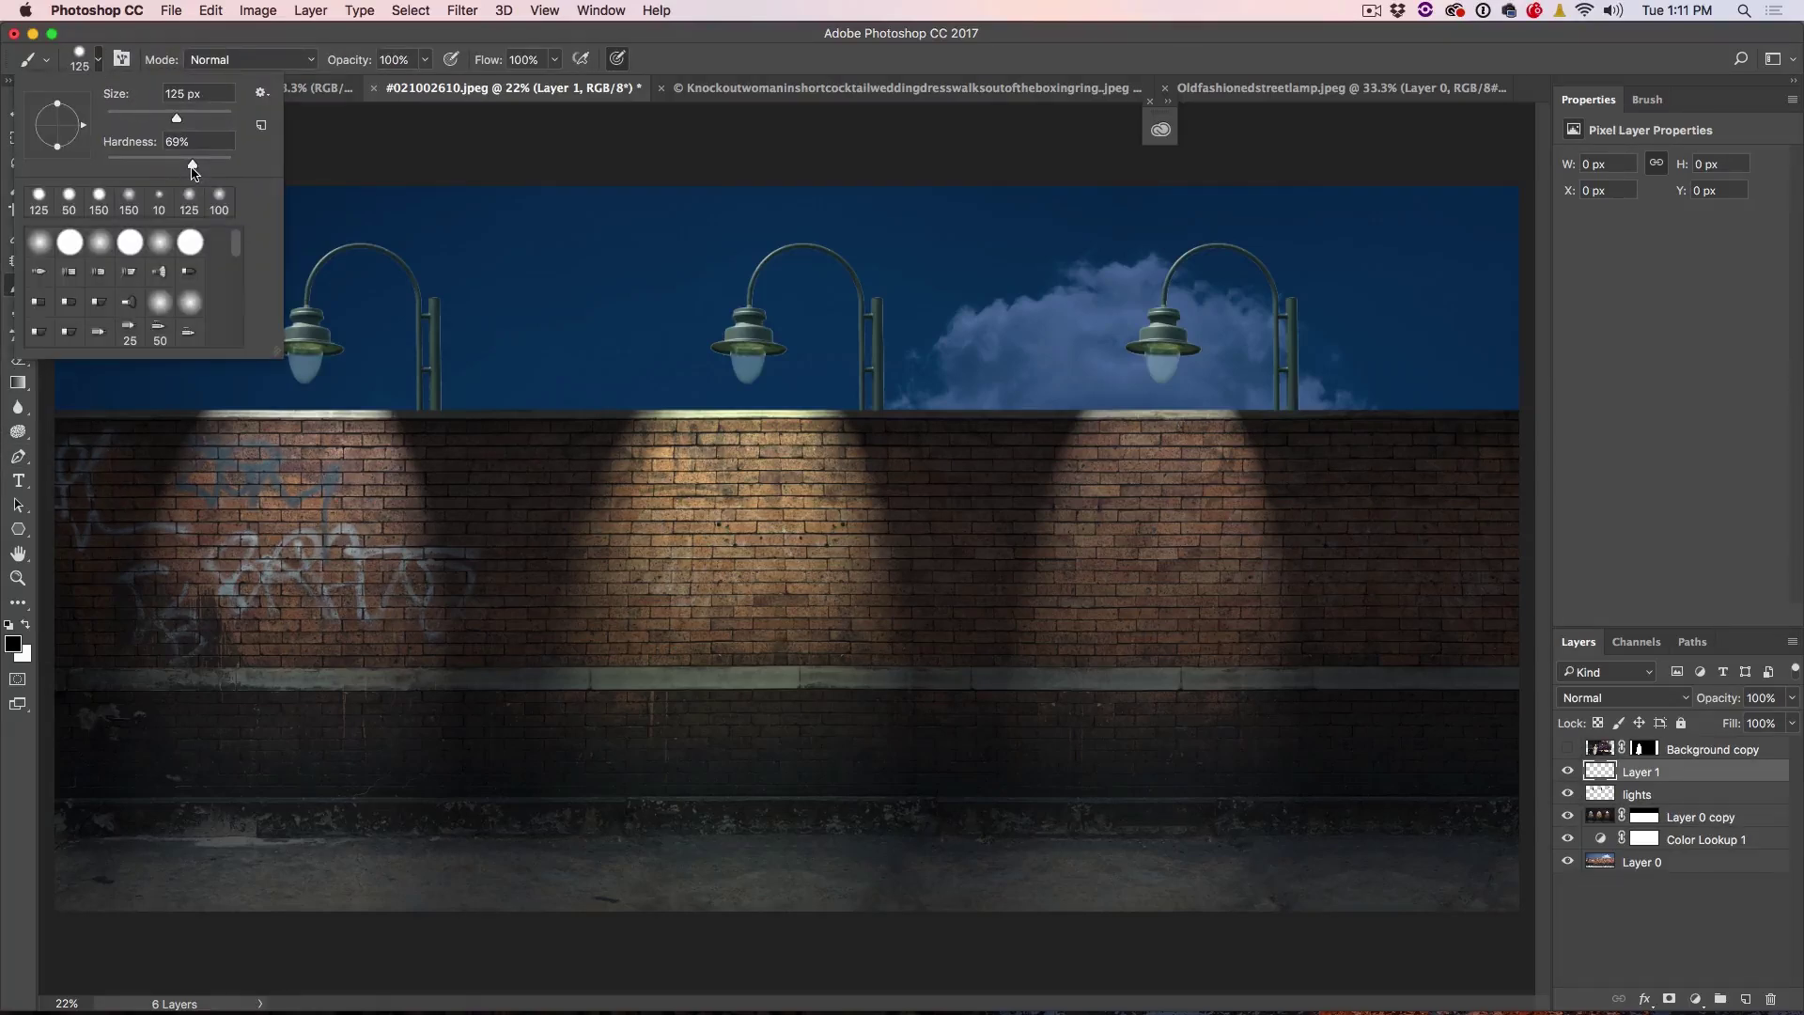
mouse_move(193, 171)
left_mouse_down()
mouse_move(103, 168)
mouse_move(266, 175)
mouse_move(37, 146)
left_mouse_up()
key("Return")
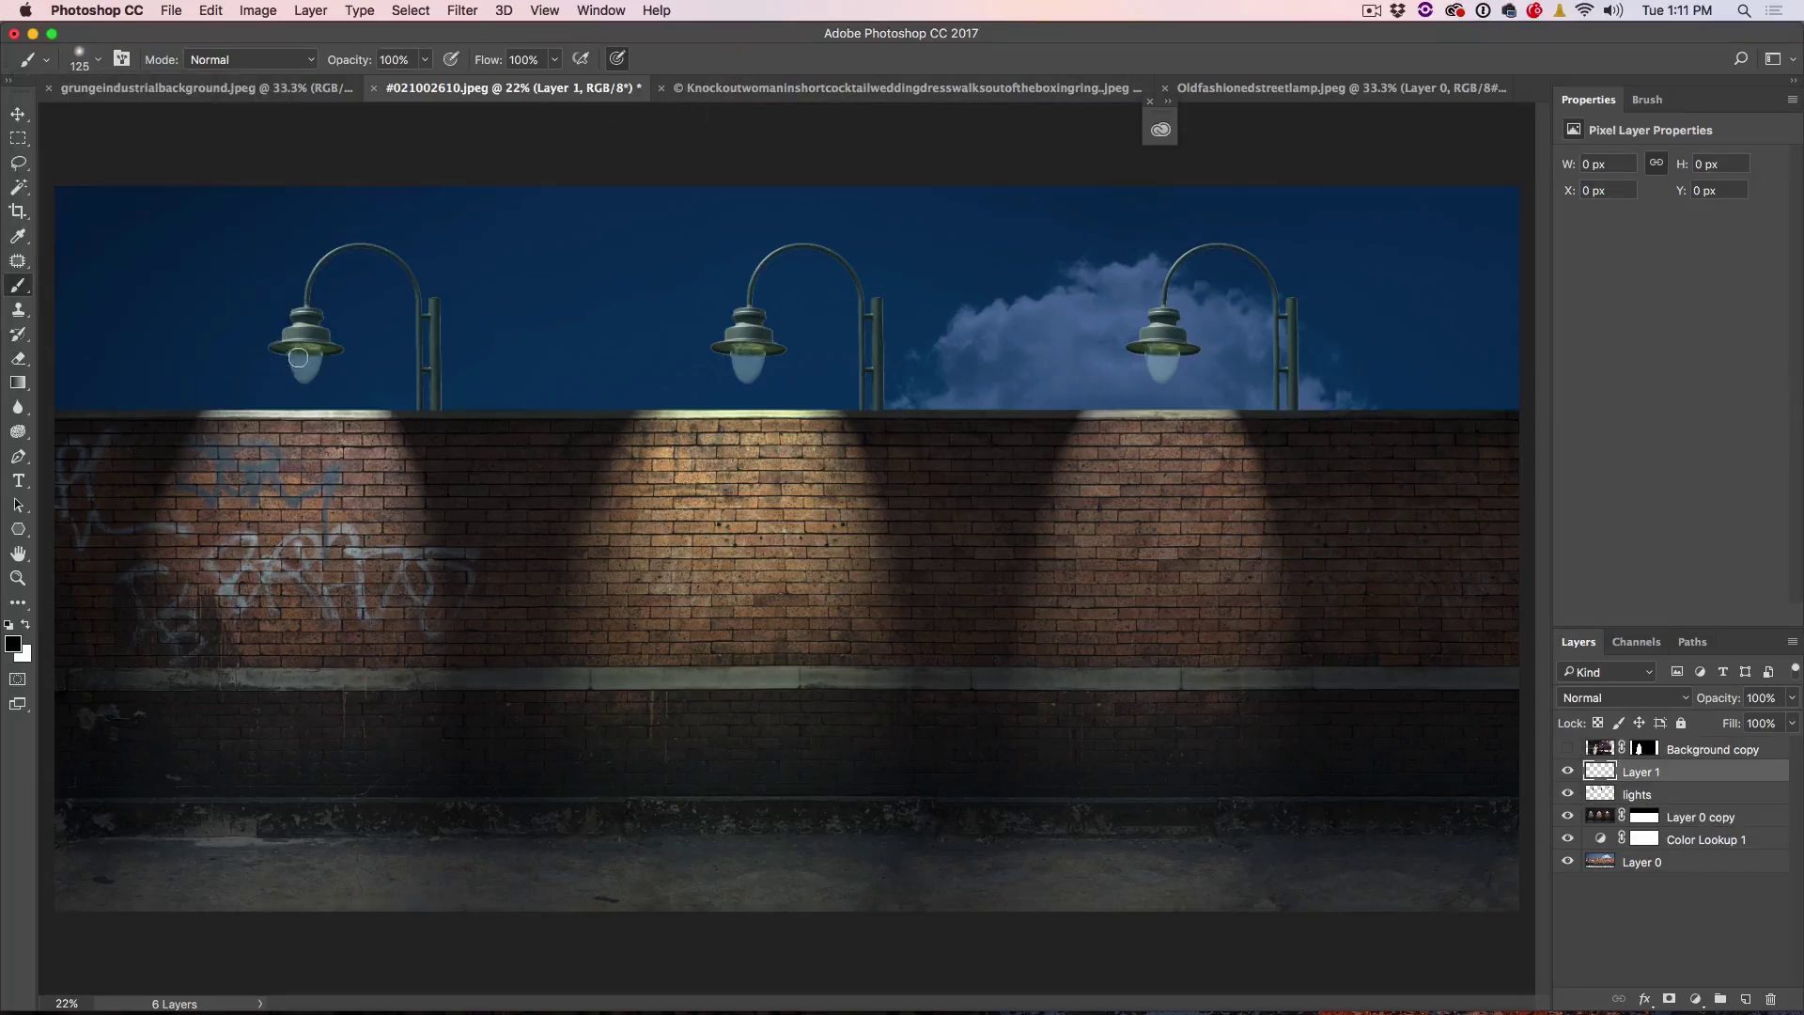
key("bracketright")
key("bracketright")
key("bracketleft")
key("x")
Step: Paint the left, middle and right lamp bulbs solid white
left_click(303, 364)
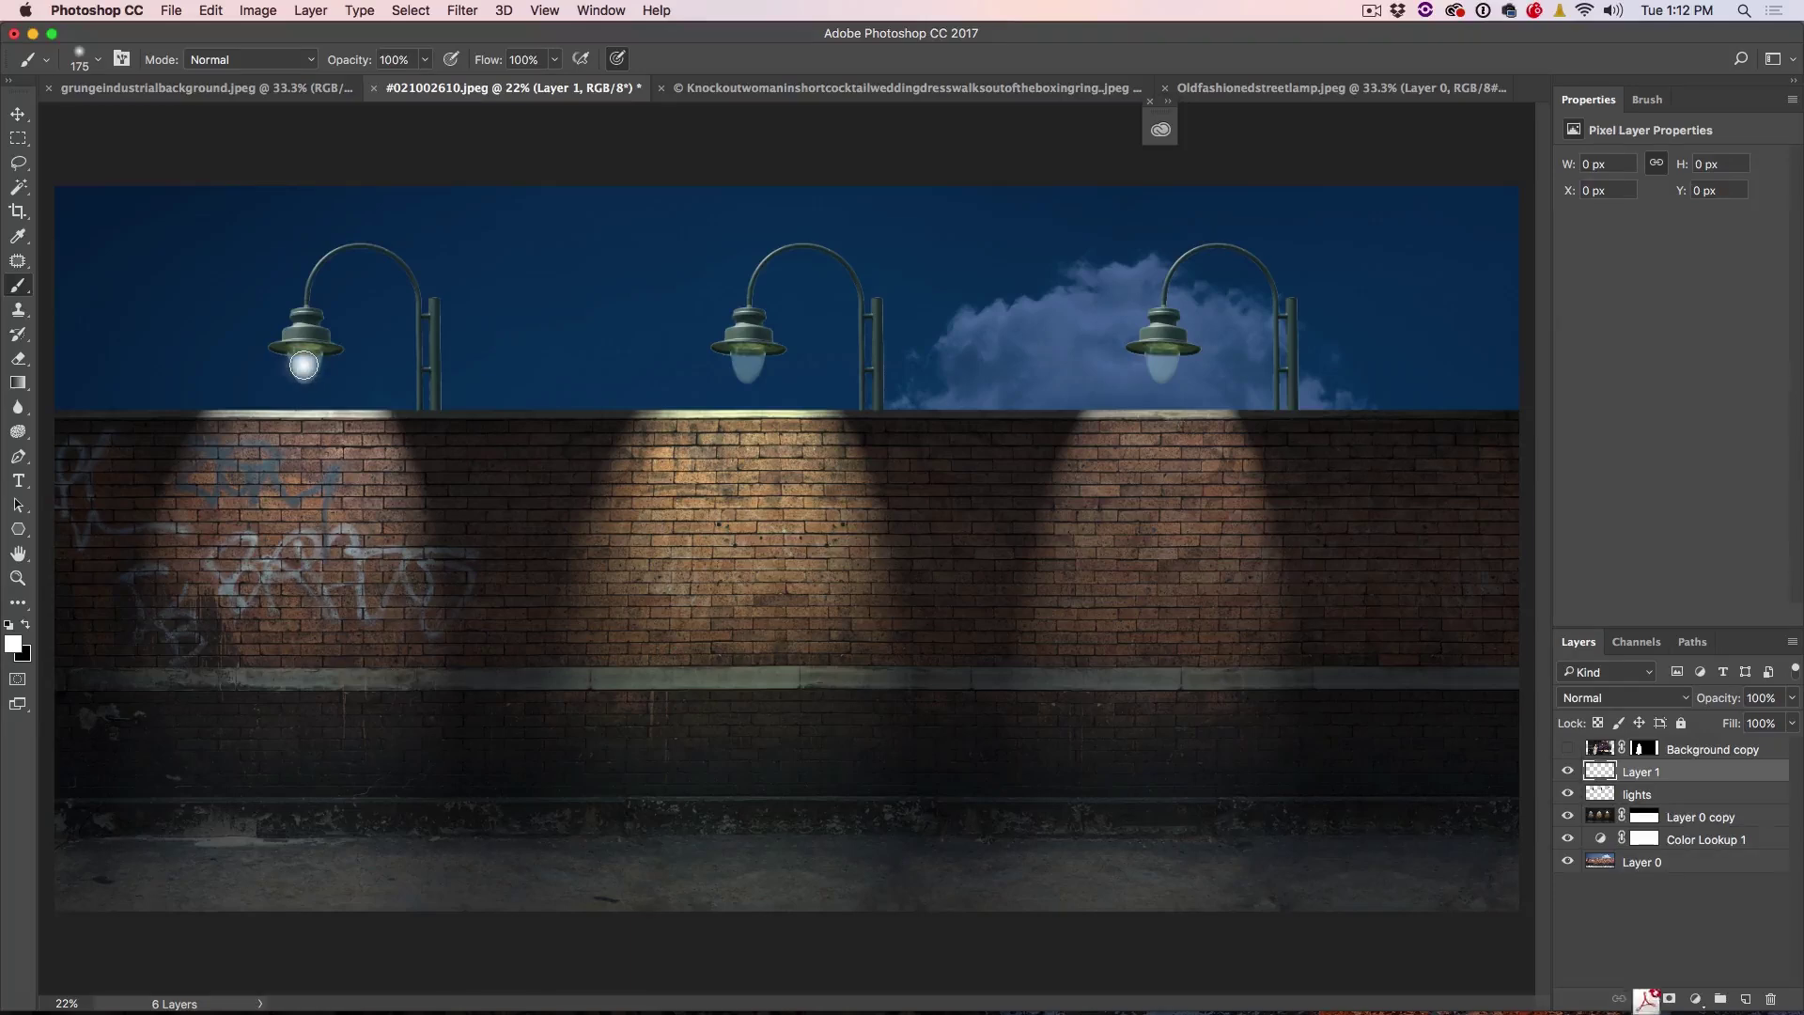
left_click(744, 366)
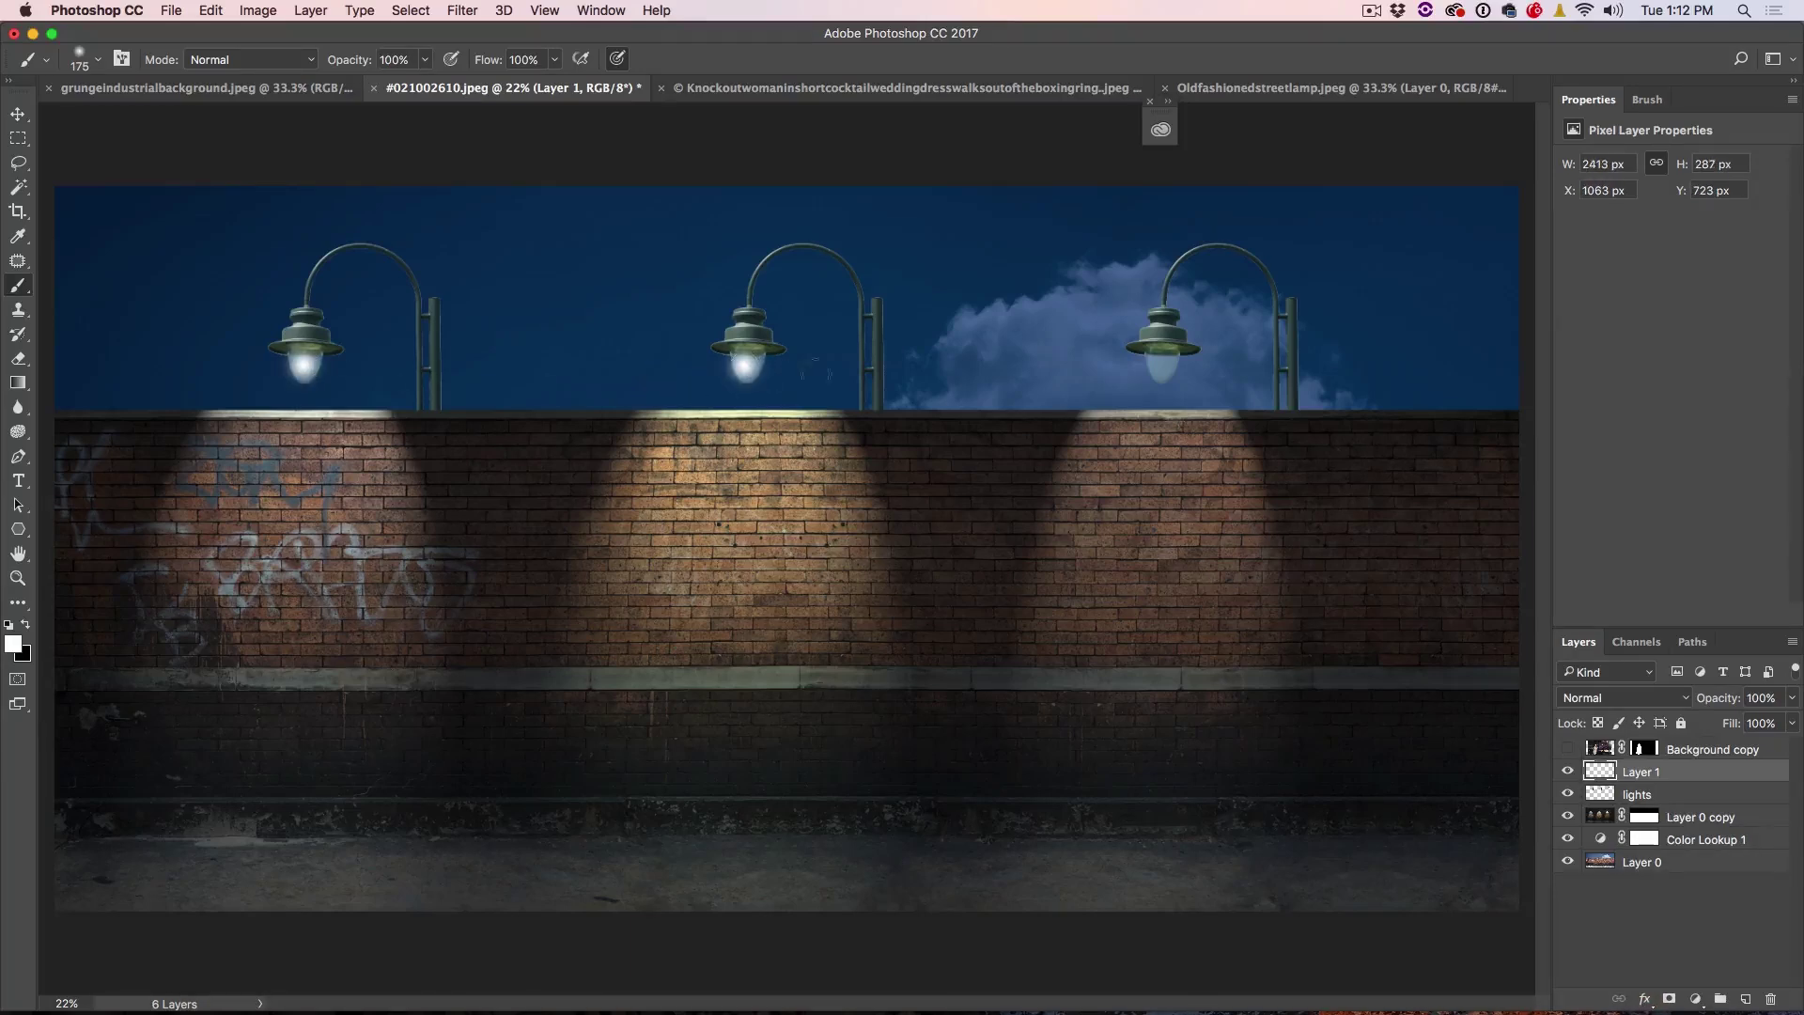
left_click(1162, 362)
Step: With a much larger brush at 10% opacity, build up soft white glows around all three bulbs
key("bracketright")
key("bracketright")
key("bracketright")
key("bracketright")
key("bracketright")
key("bracketright")
key("1")
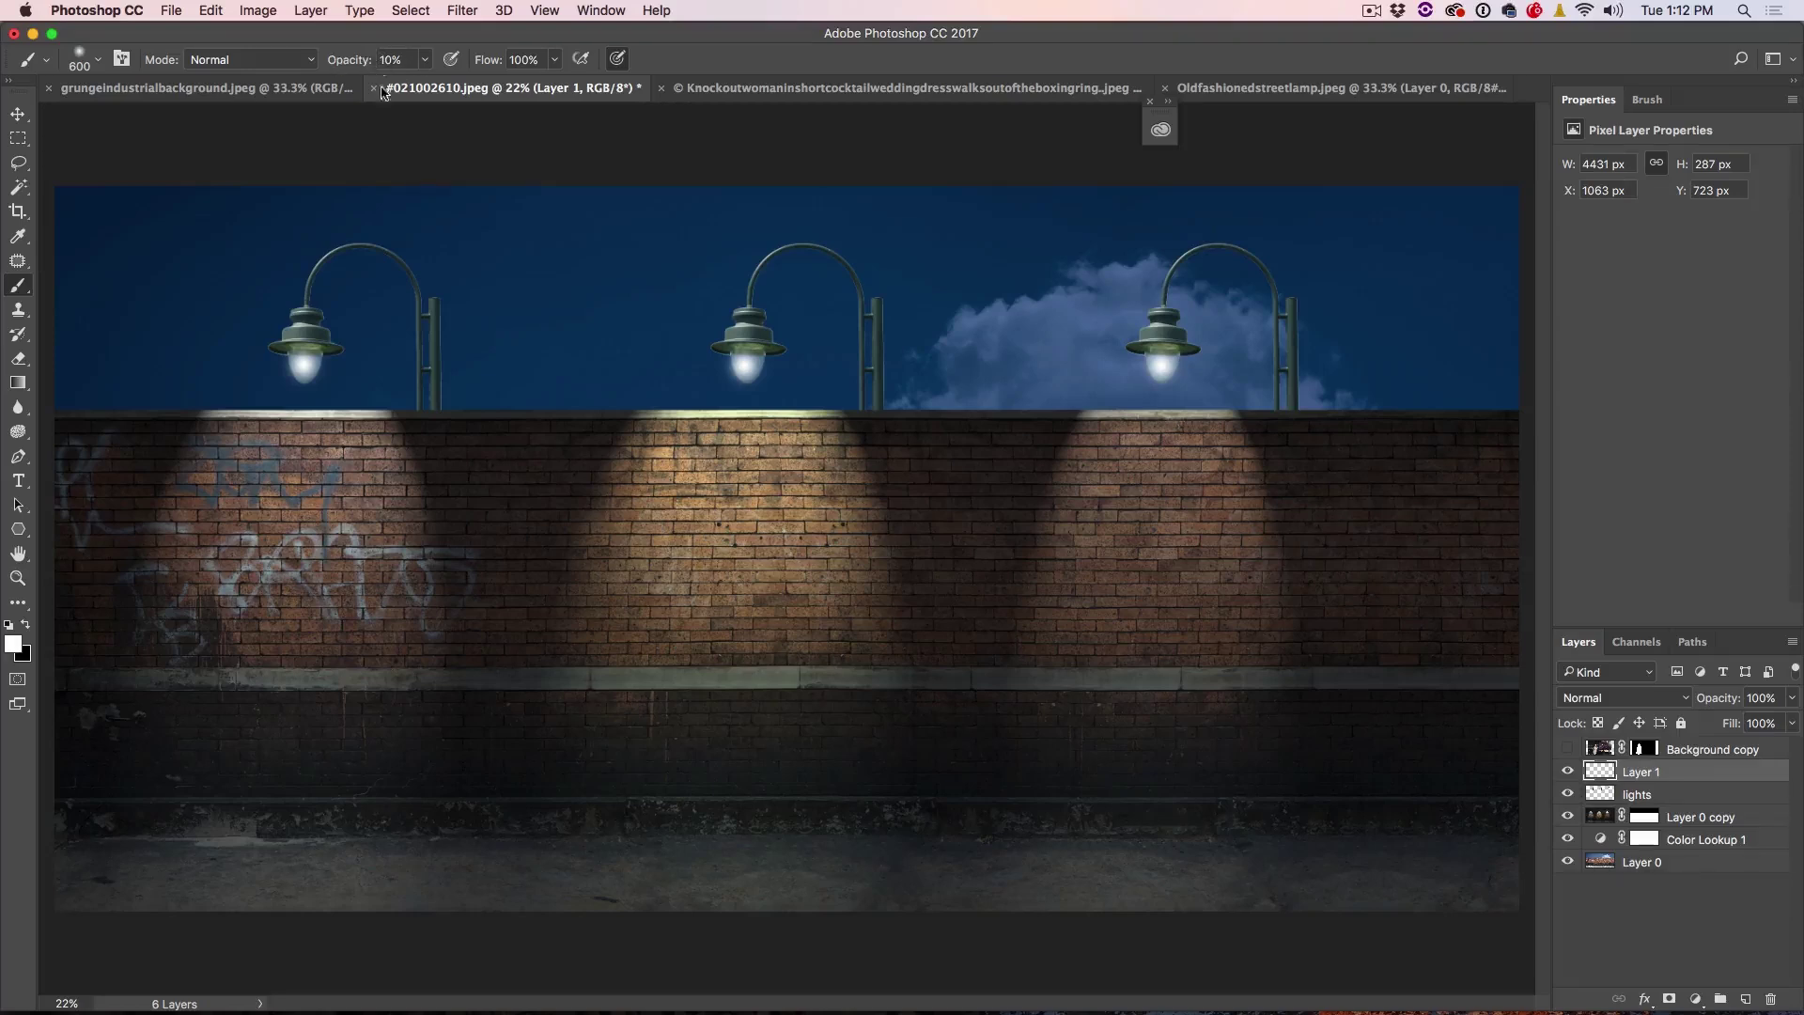
left_click(307, 357)
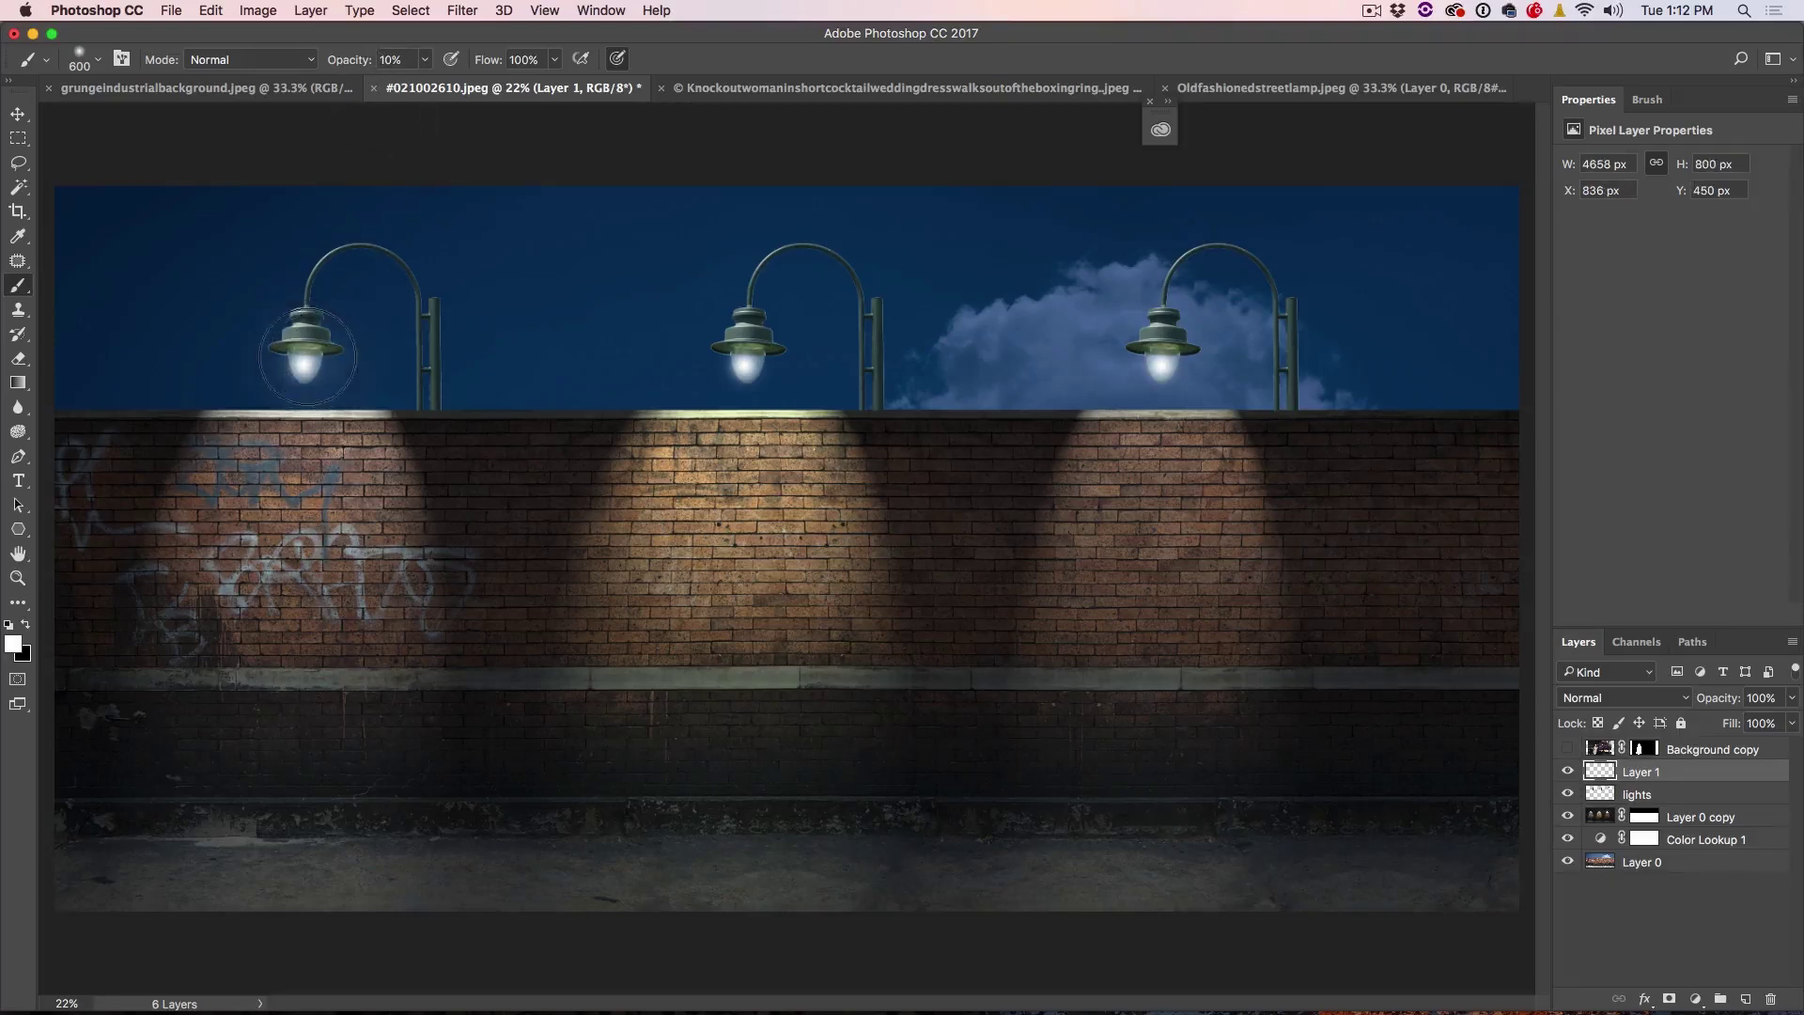
left_click(742, 374)
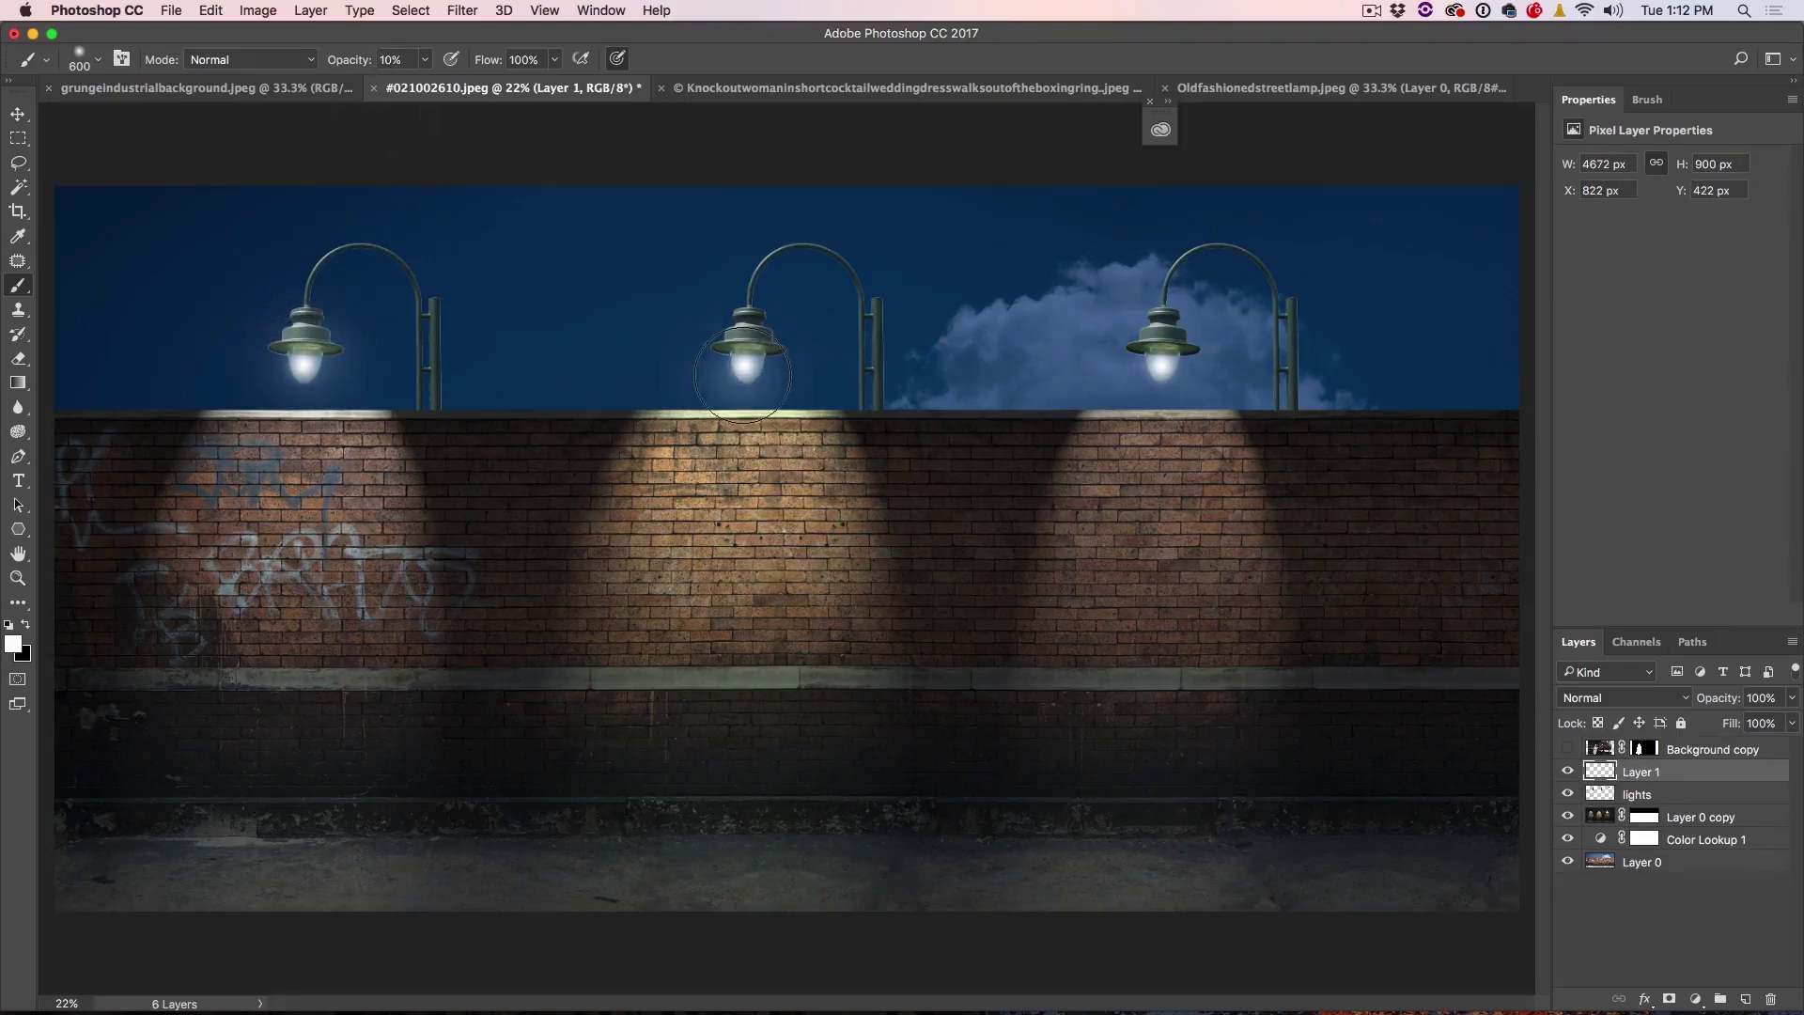
left_click(1165, 378)
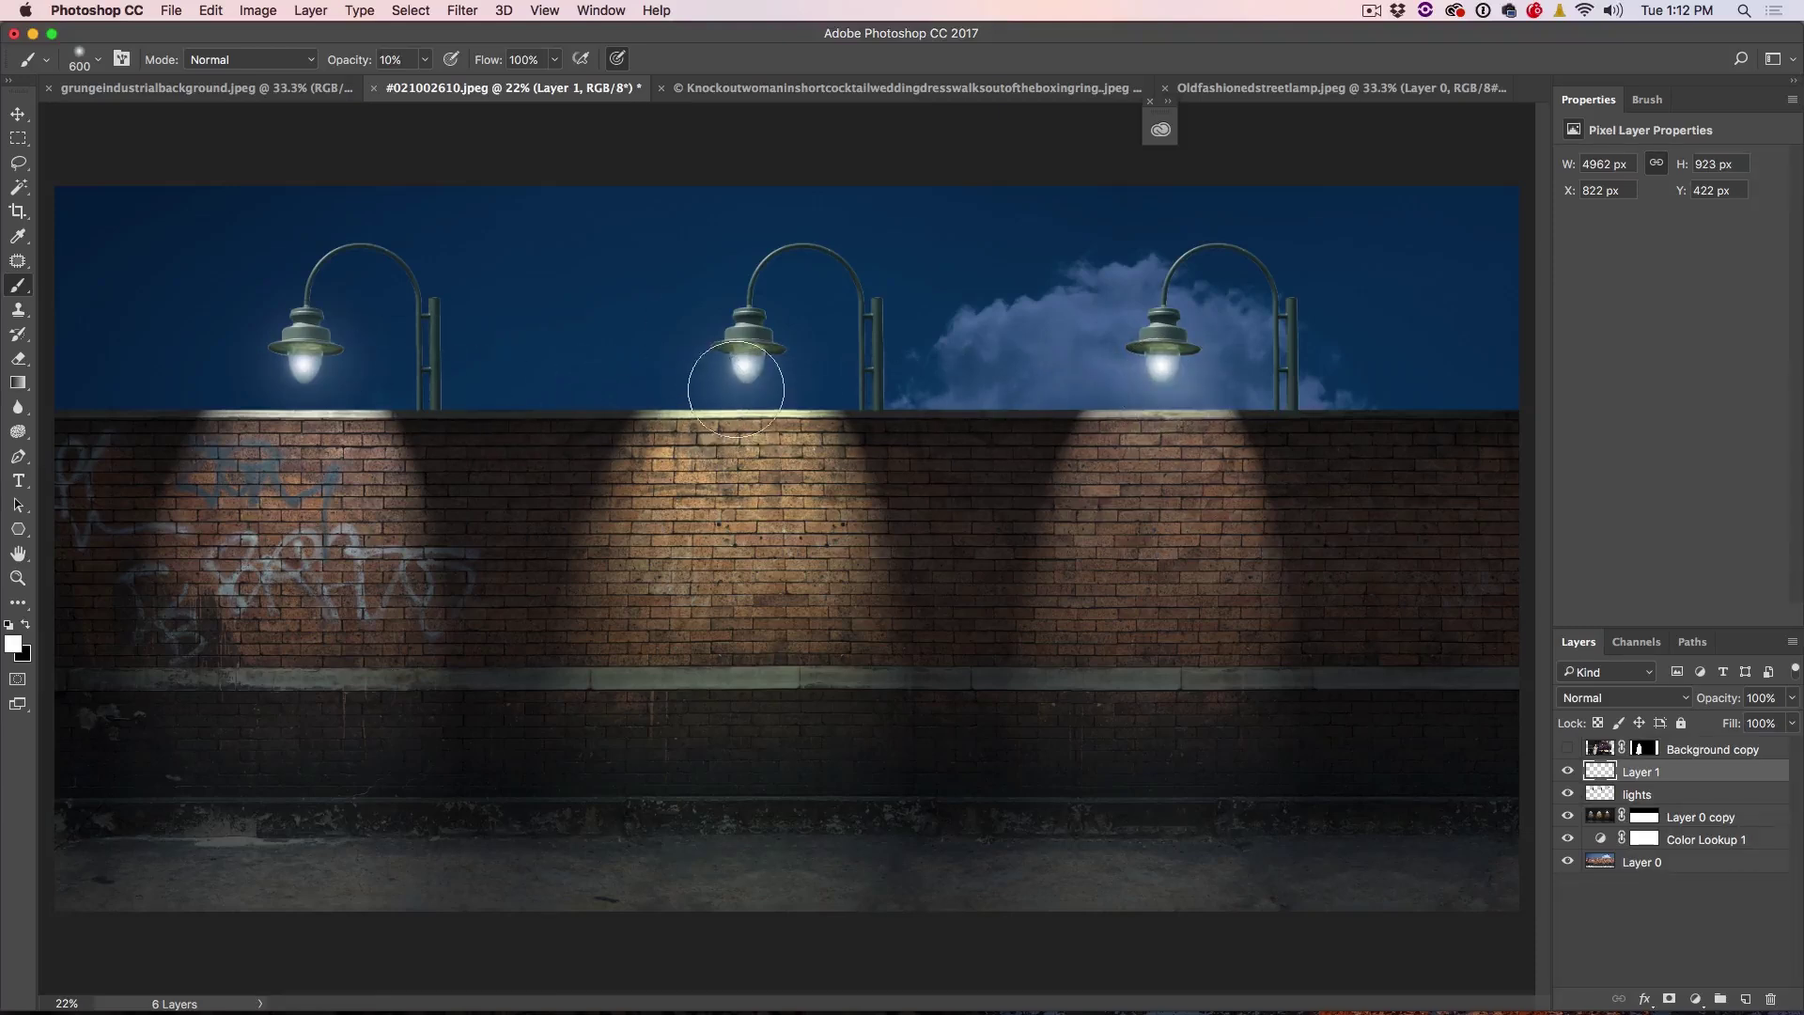
left_click(1163, 378)
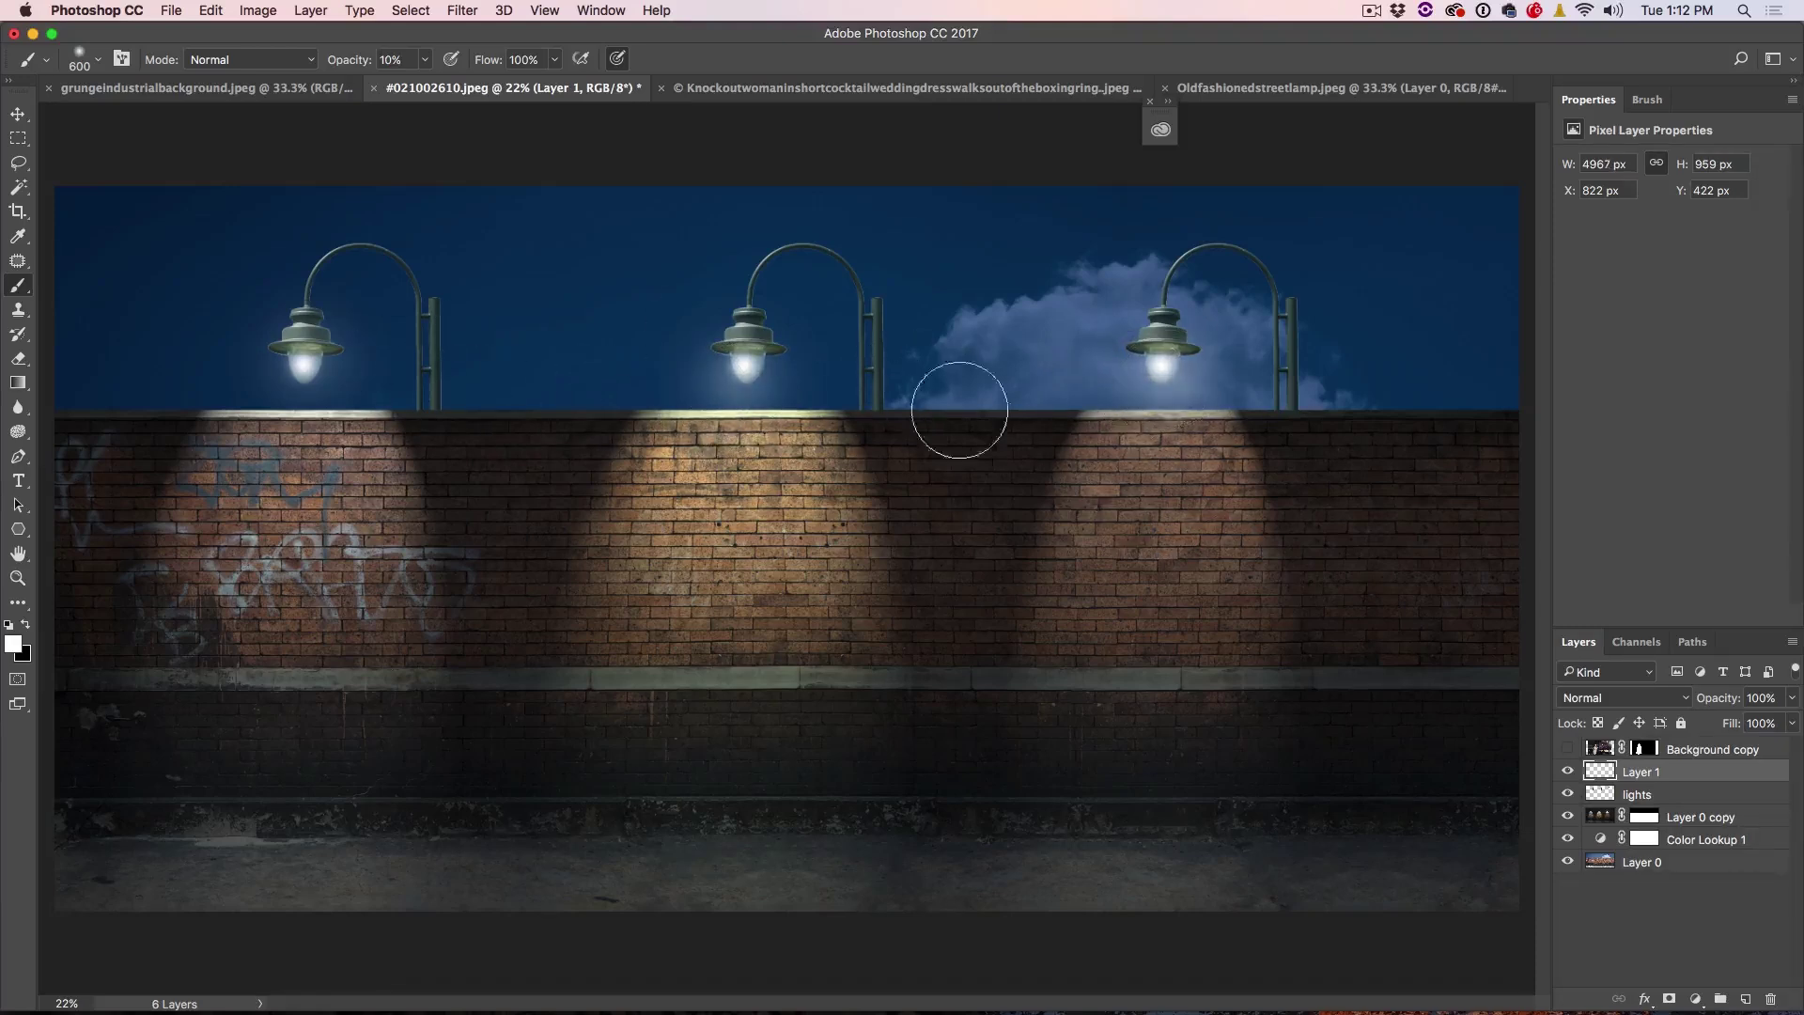
left_click(296, 385)
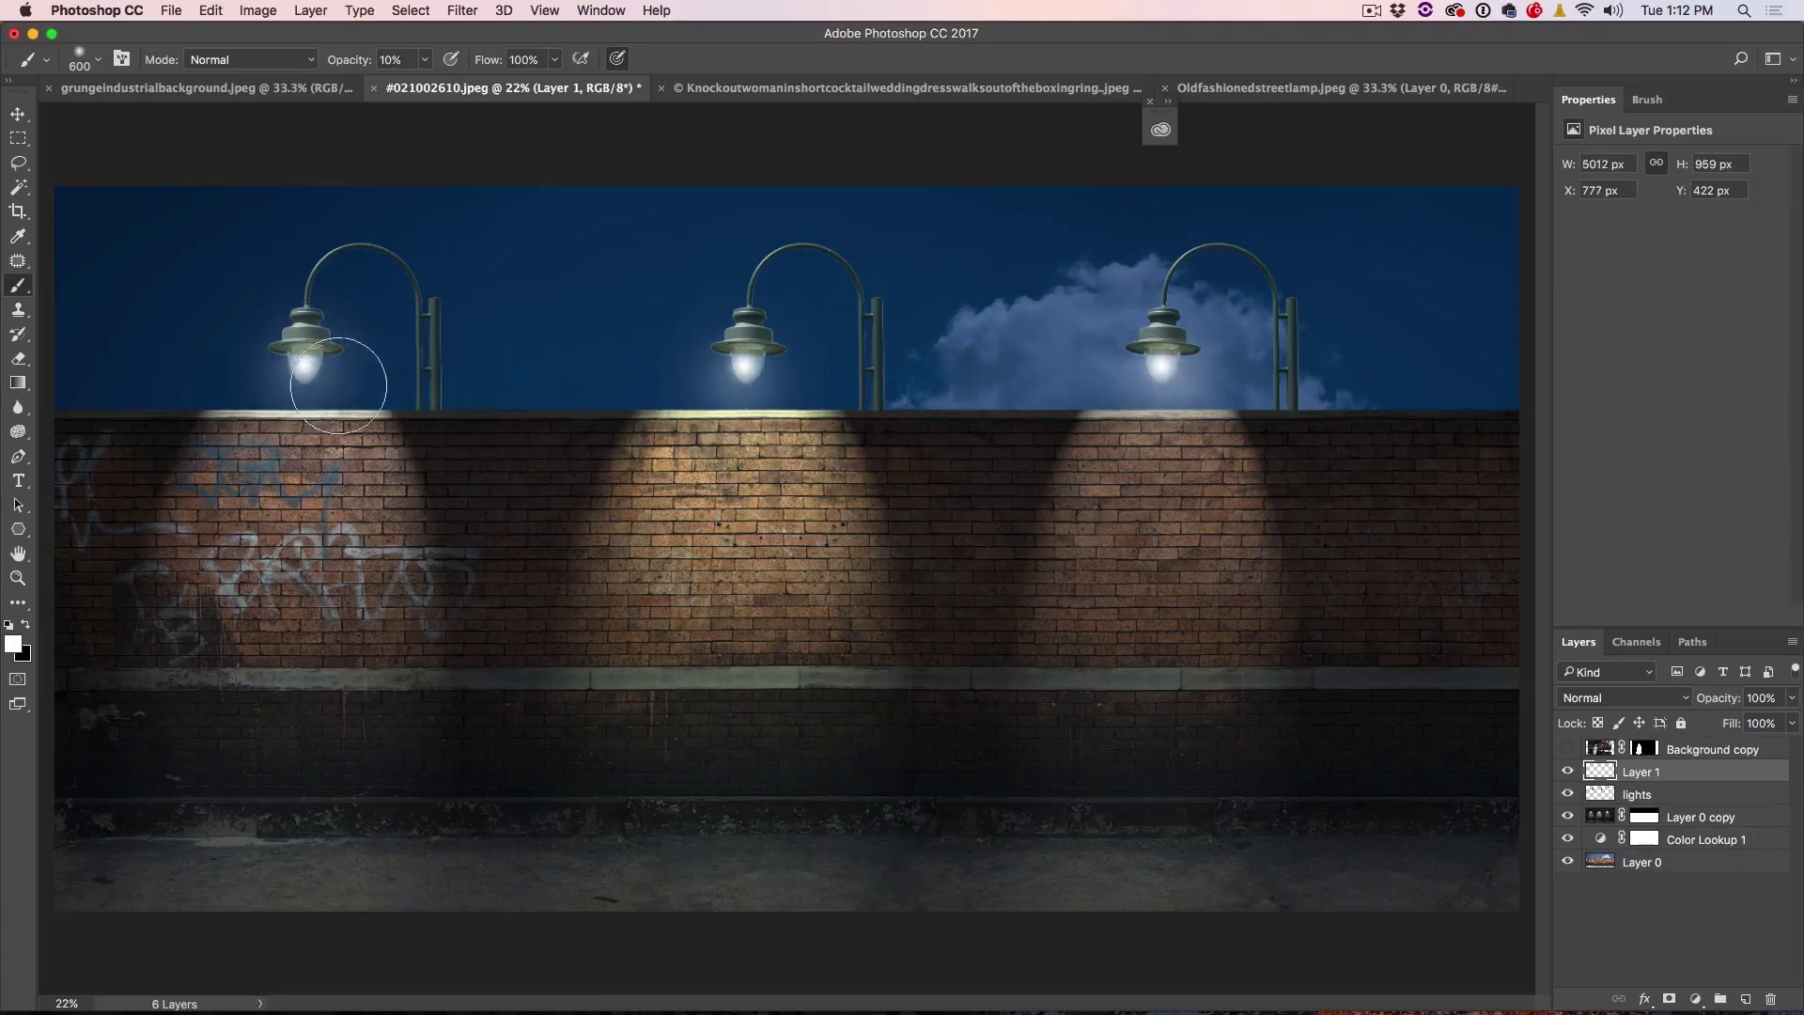
left_click(295, 314)
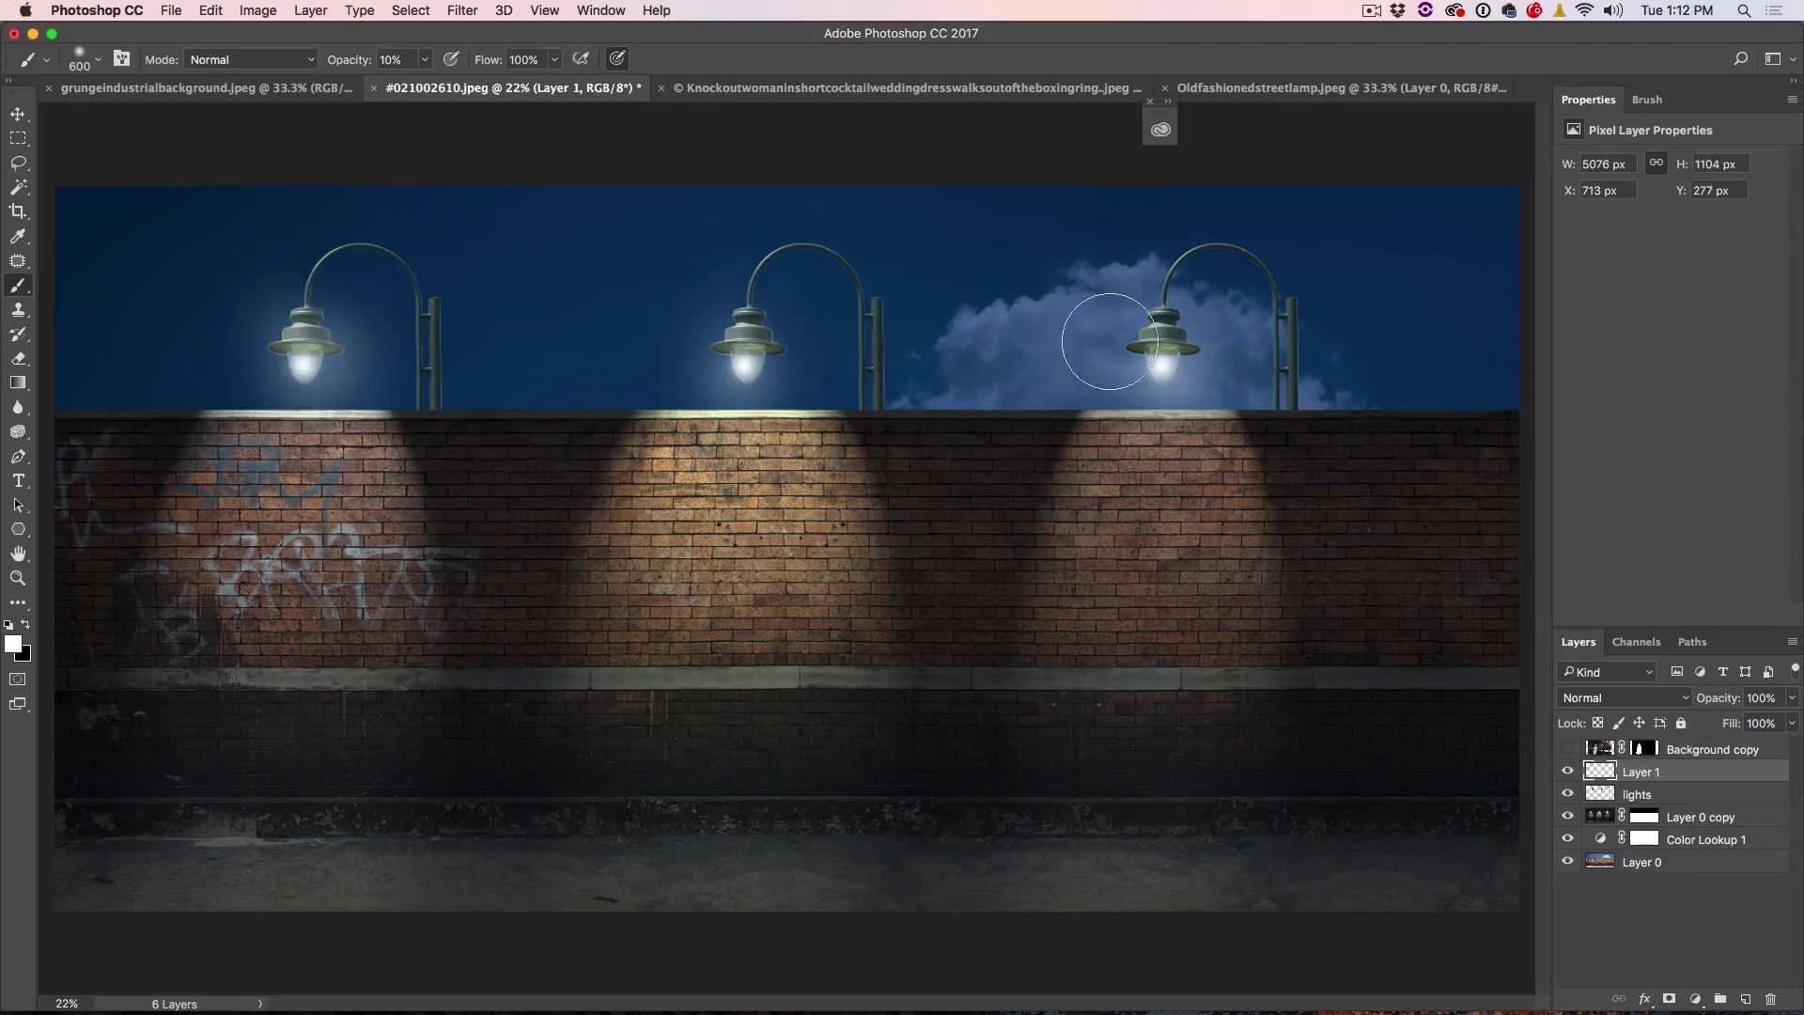
left_click(1165, 338)
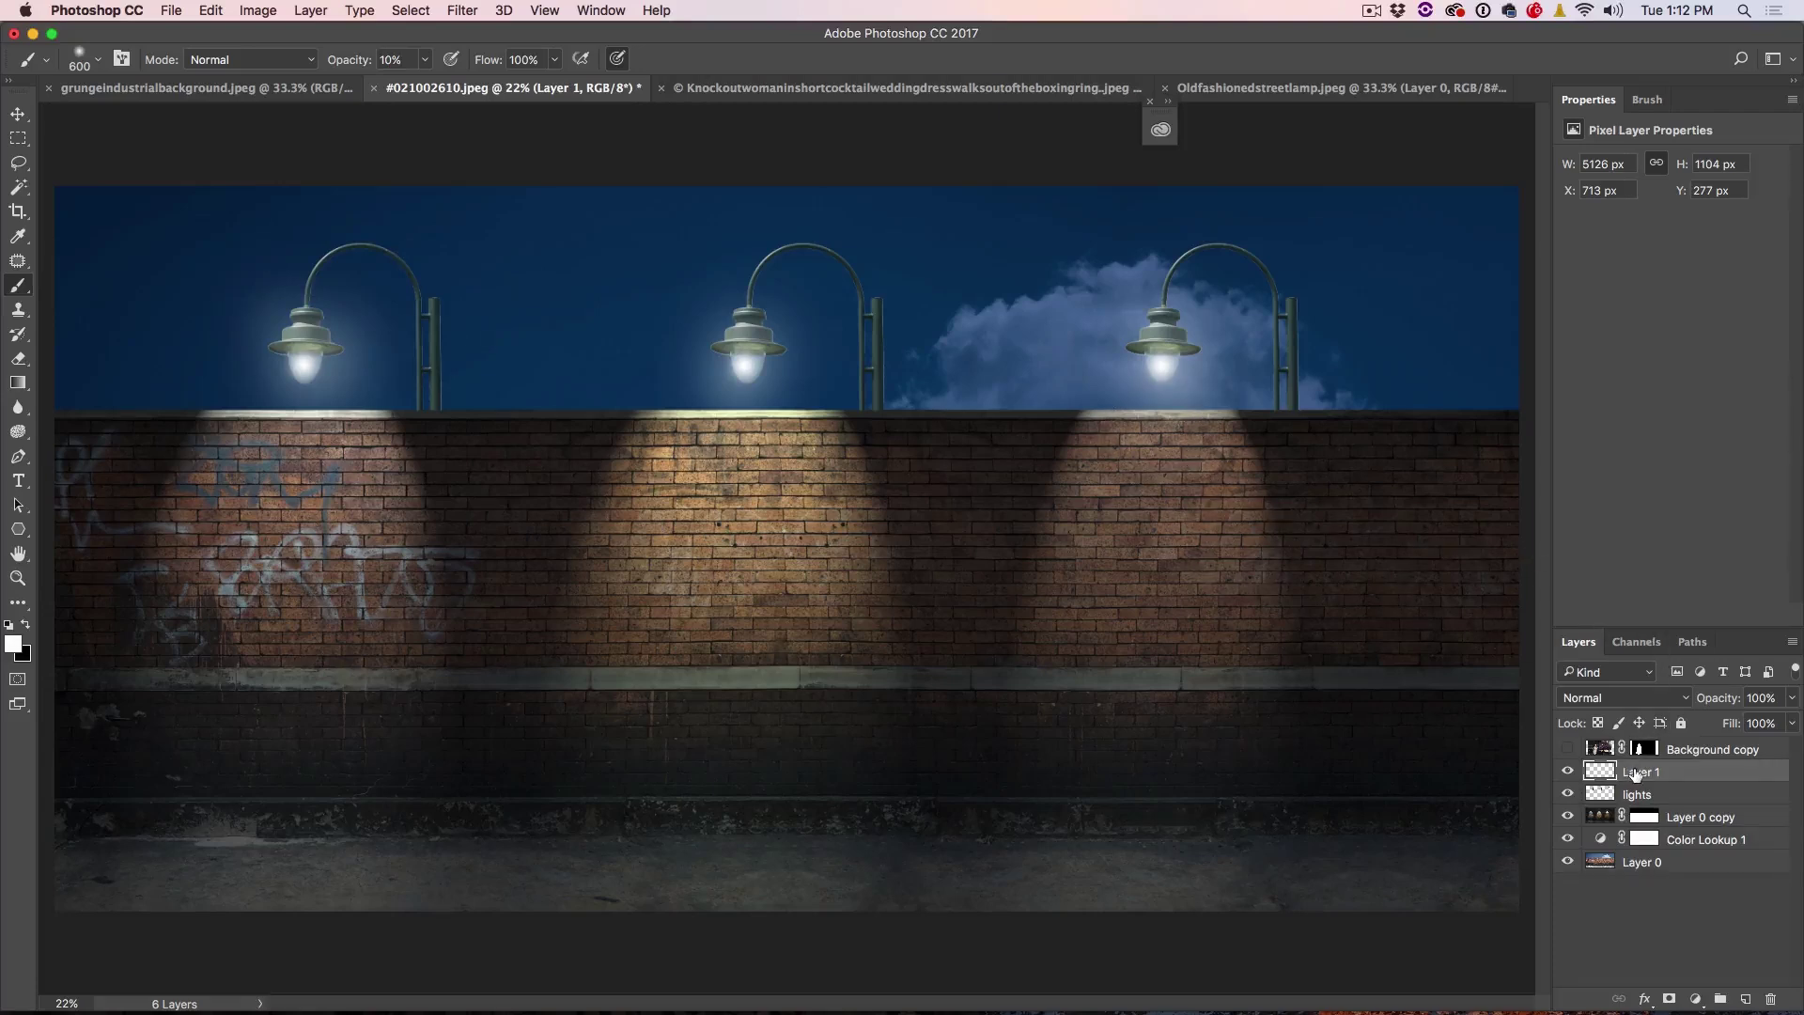
Step: Recolour the Layer 1 glows with Hue/Saturation at Hue -153, Saturation +100, Lightness -16
key("super+u")
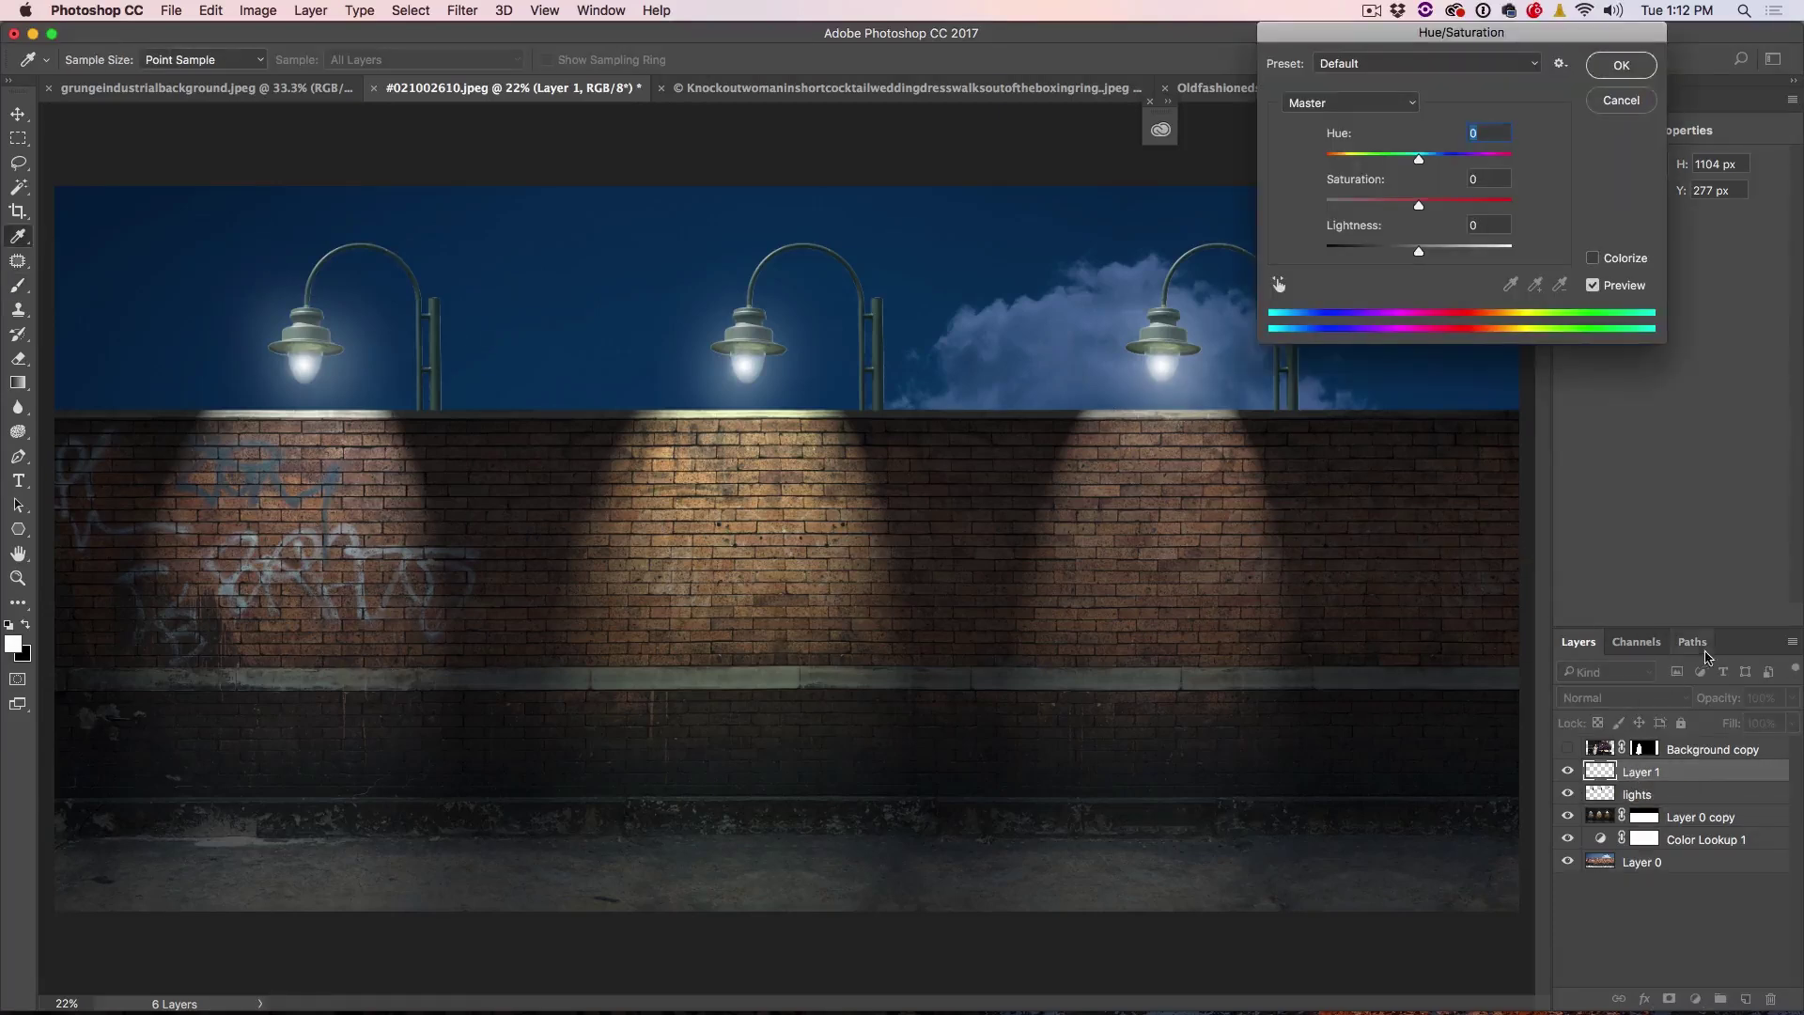
left_click_drag(1419, 158, 1569, 209)
left_click_drag(1419, 251, 1373, 252)
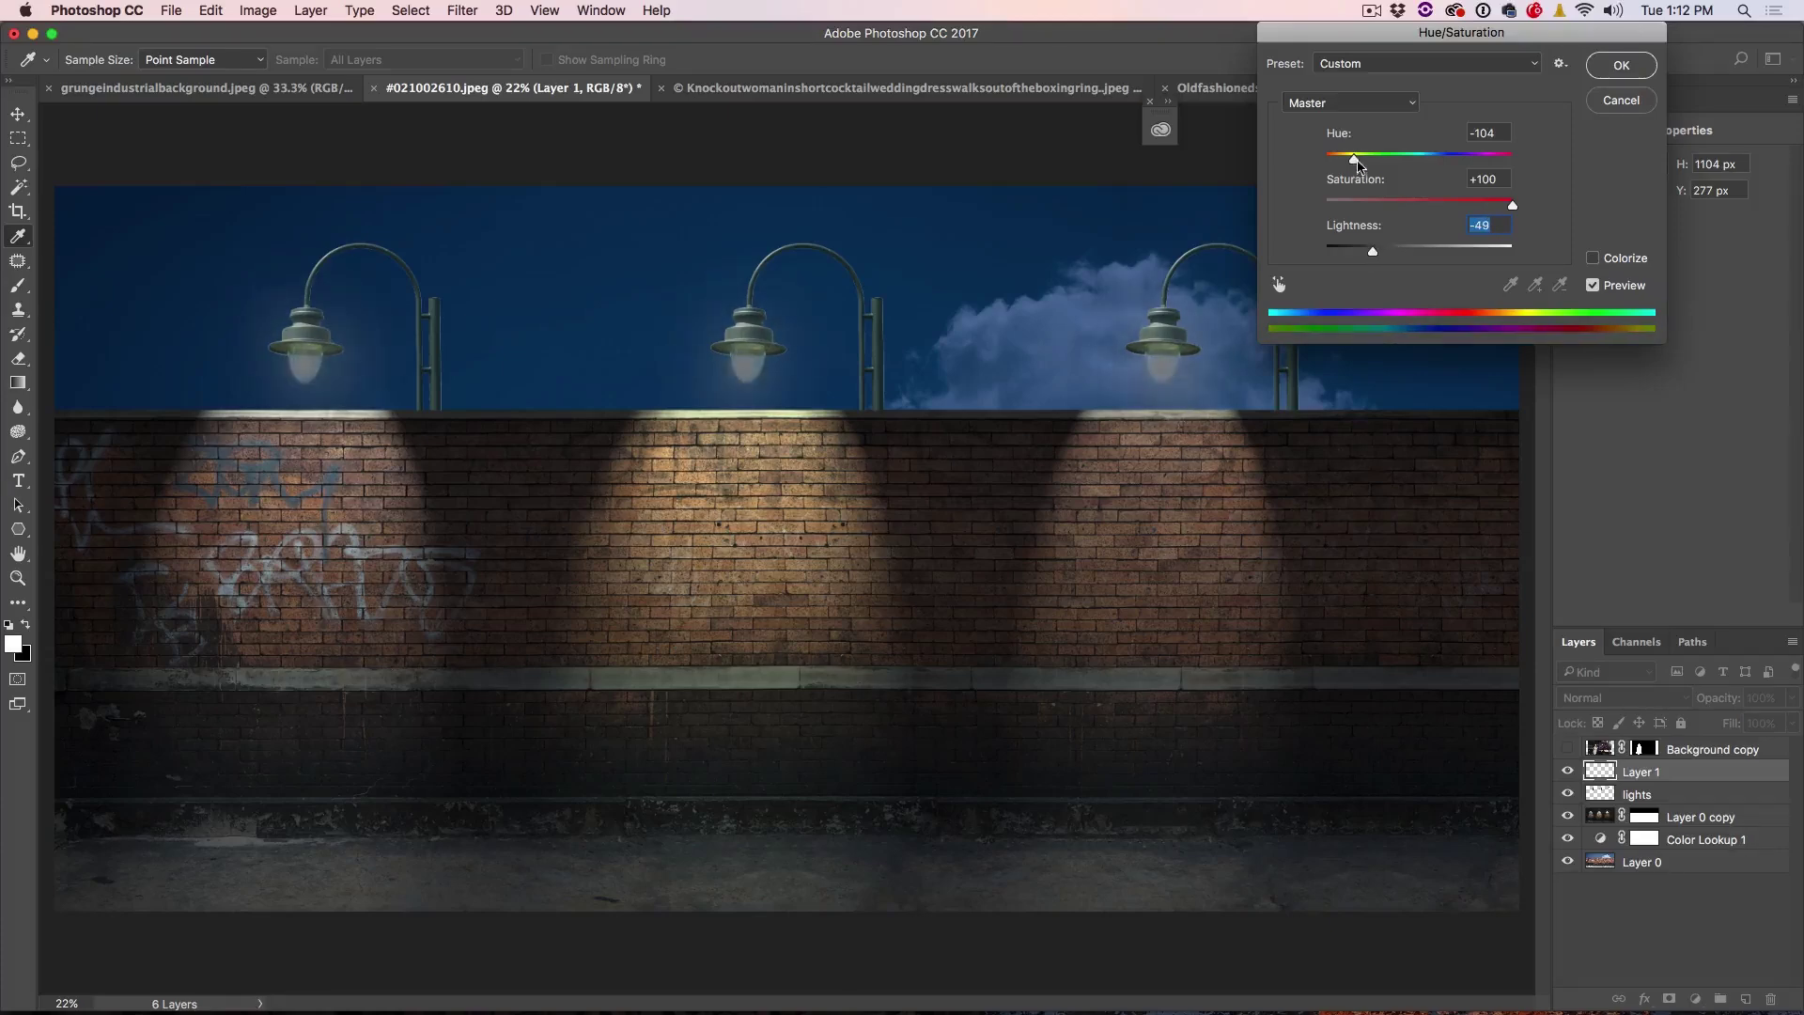
left_click_drag(1356, 164, 1340, 165)
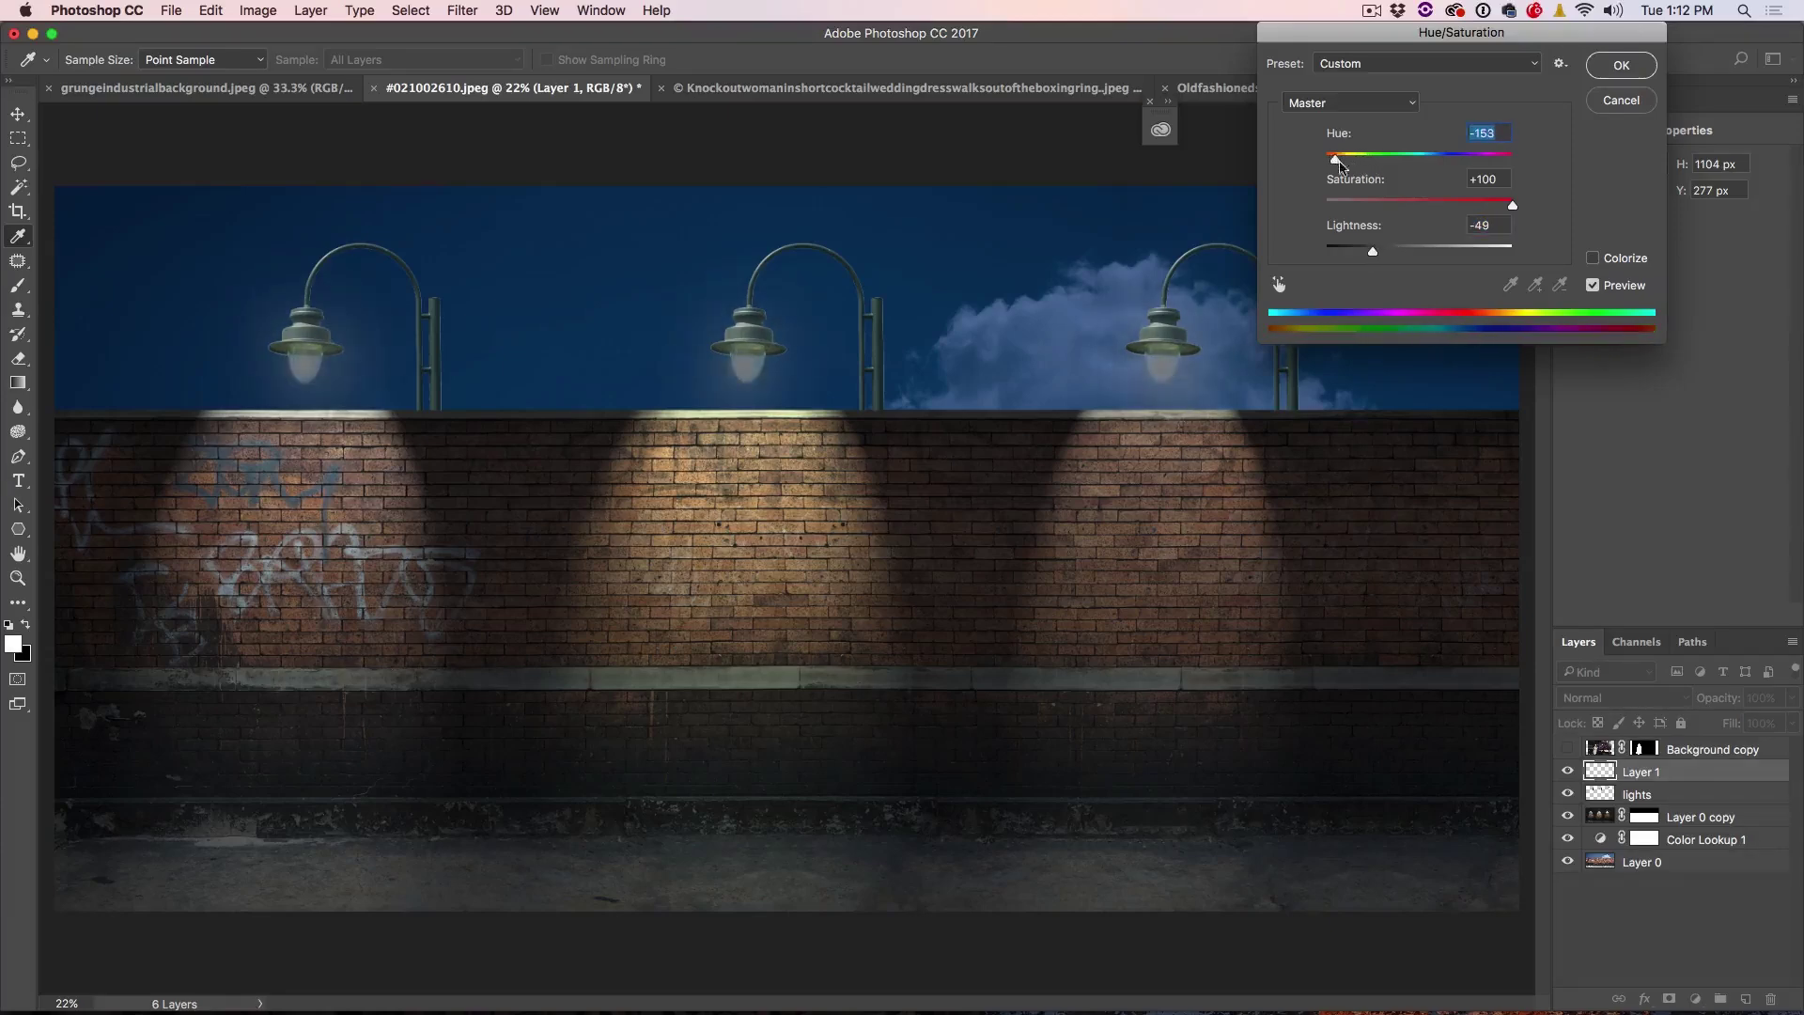
left_click_drag(1375, 252, 1405, 255)
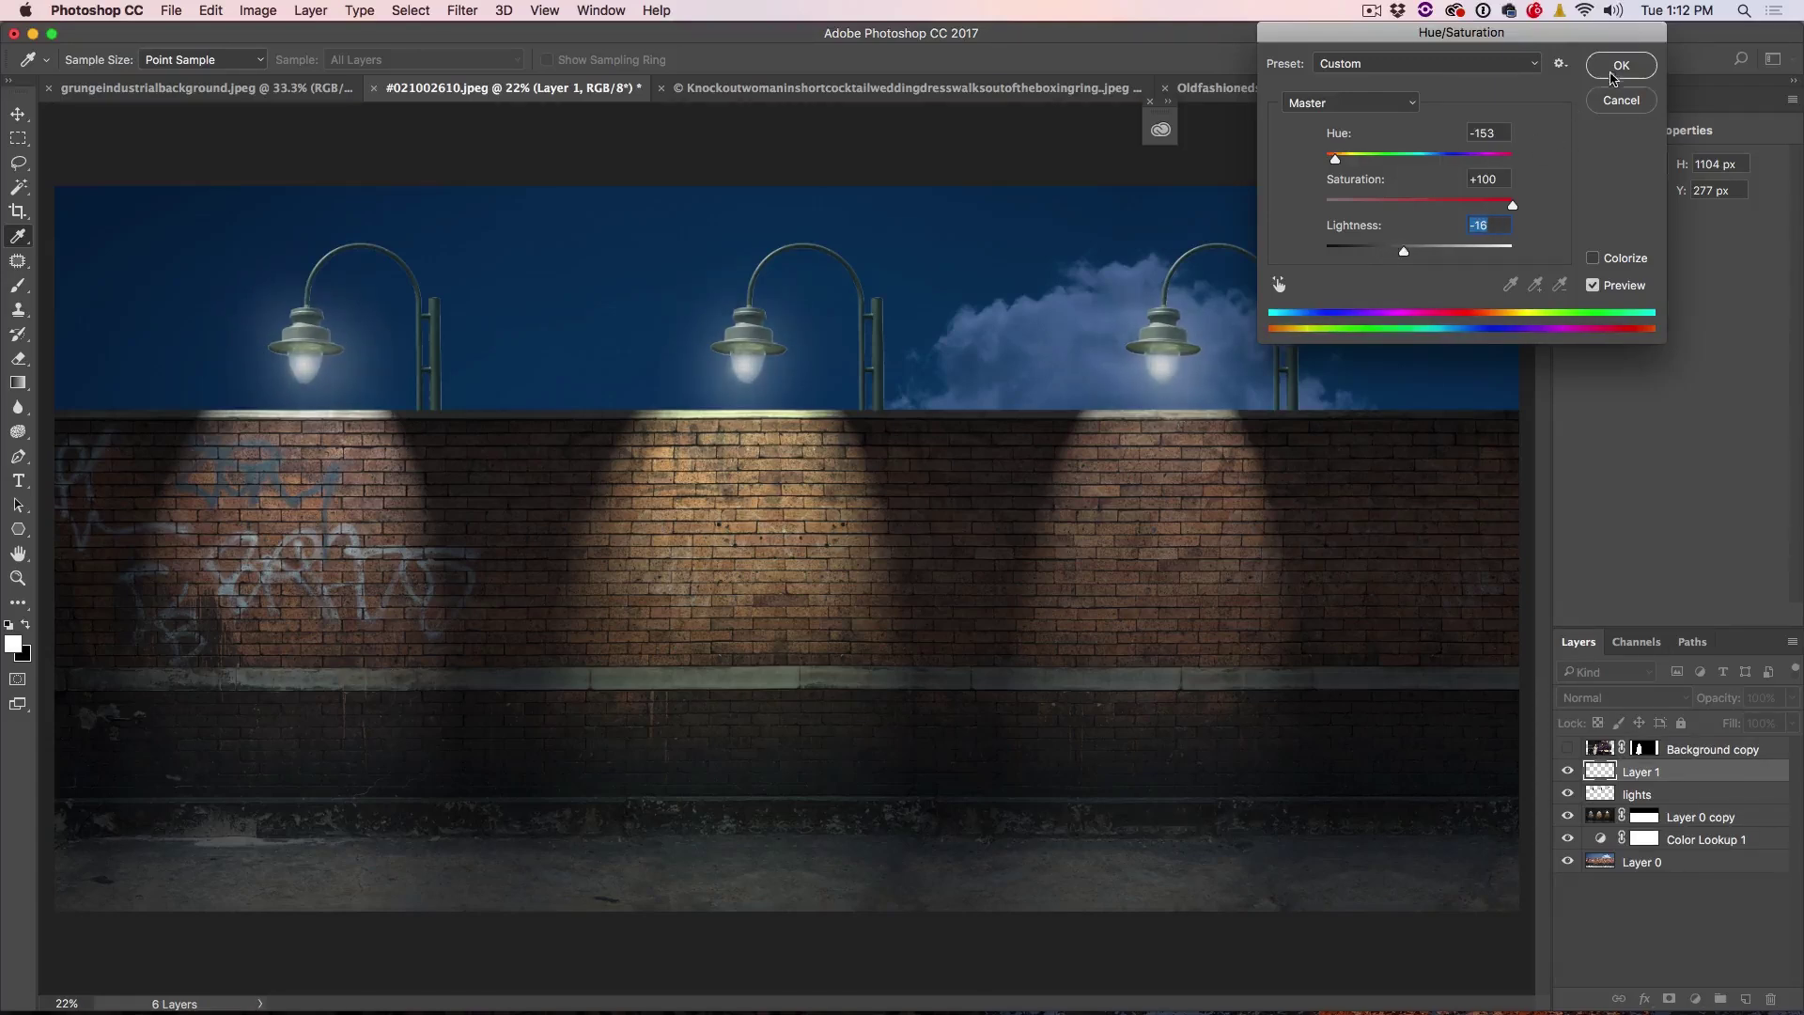
left_click(1618, 65)
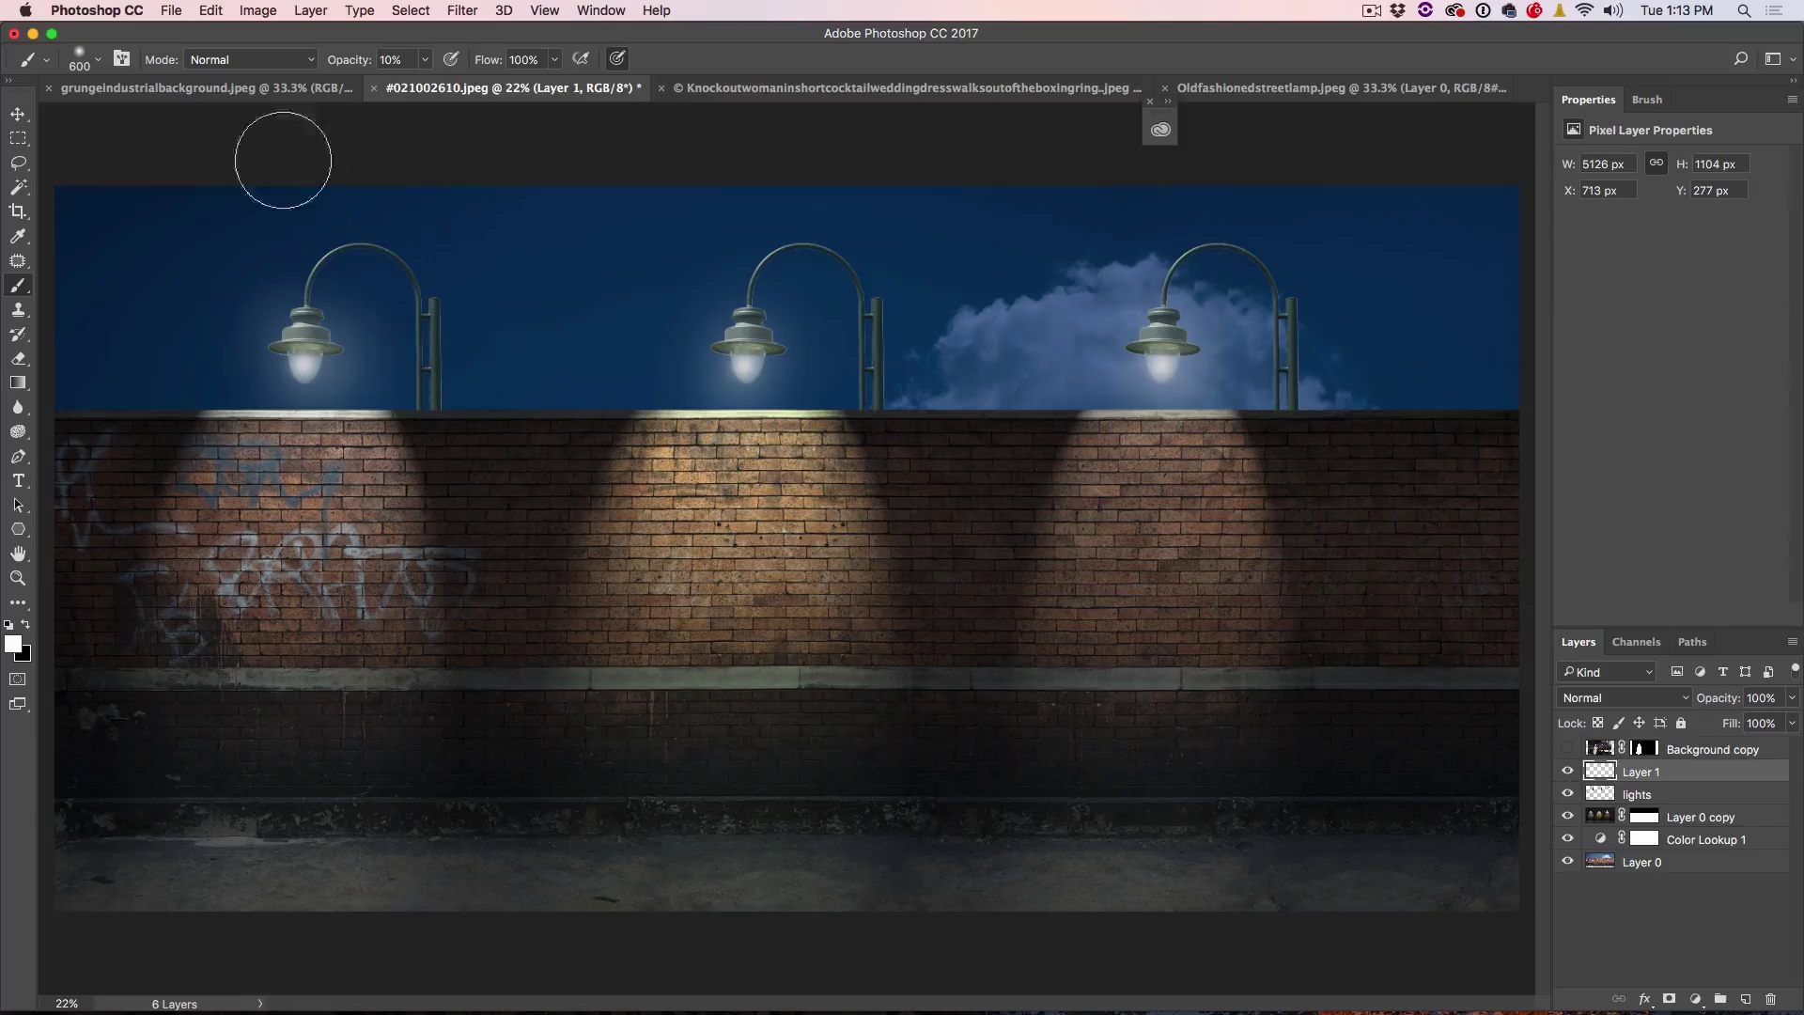
Step: Make the Background copy boxer layer visible, toggling it off and on once to compare
left_click(19, 115)
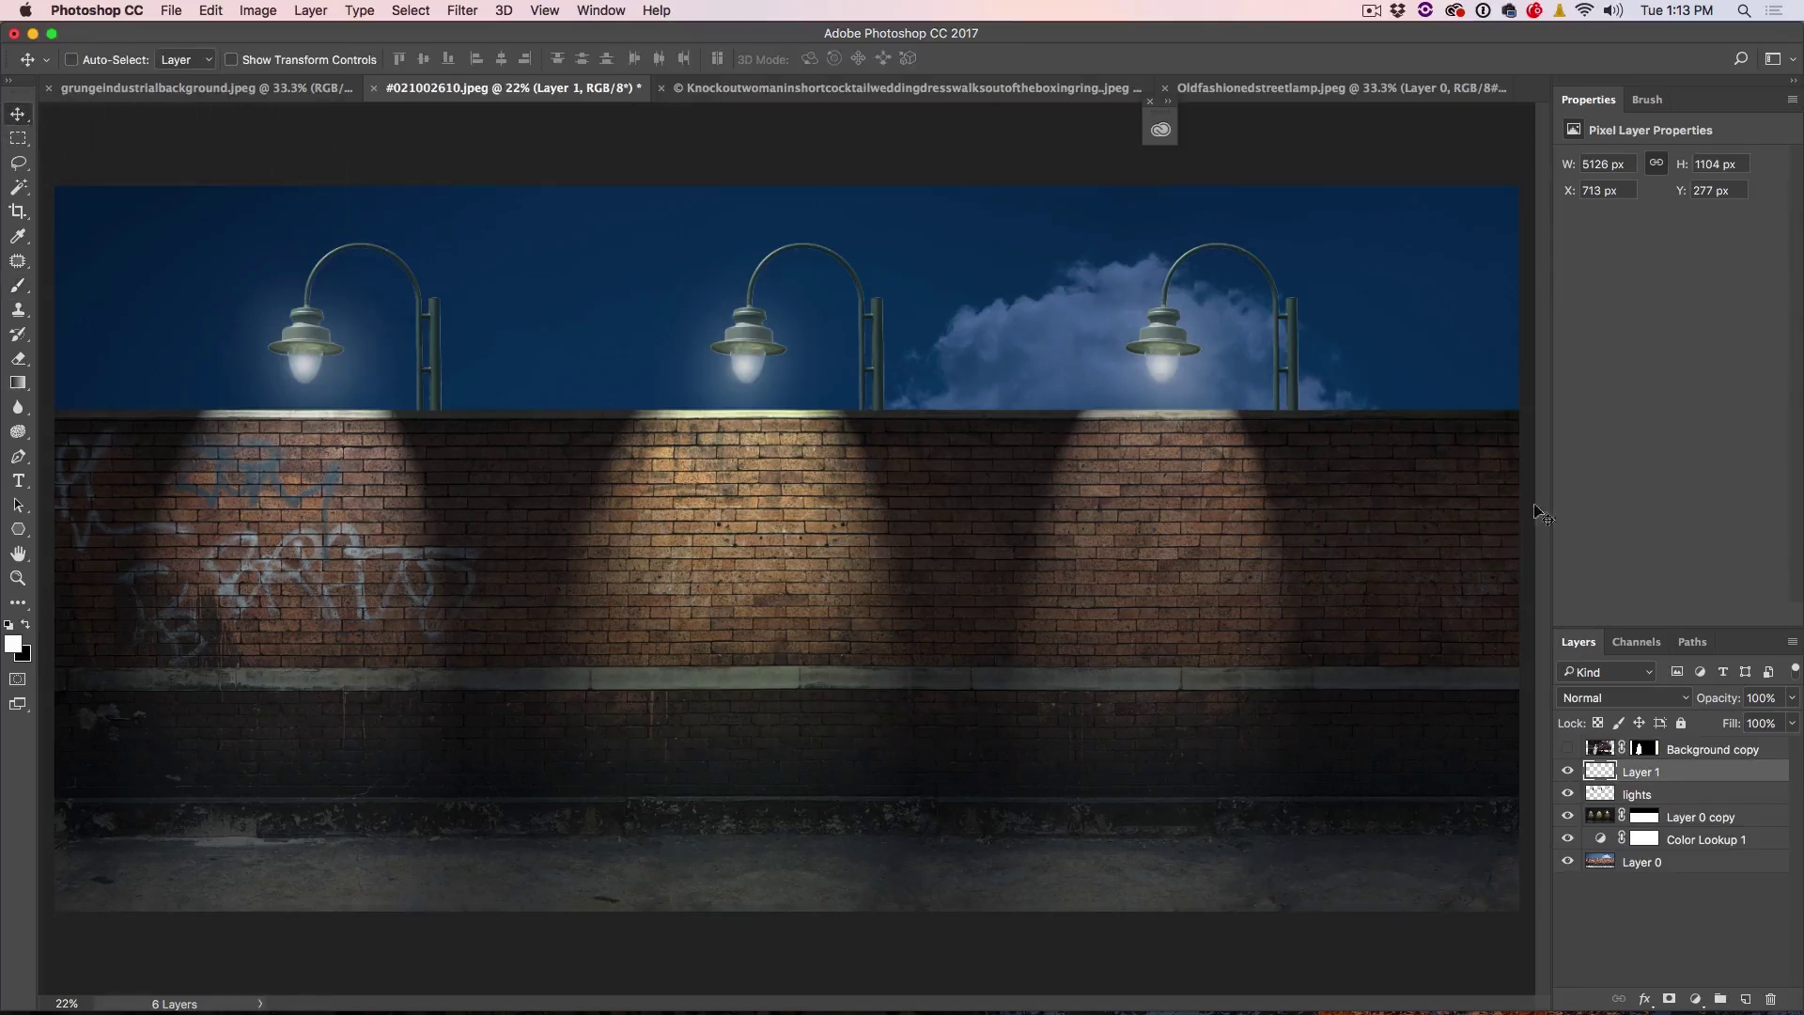
left_click(1567, 749)
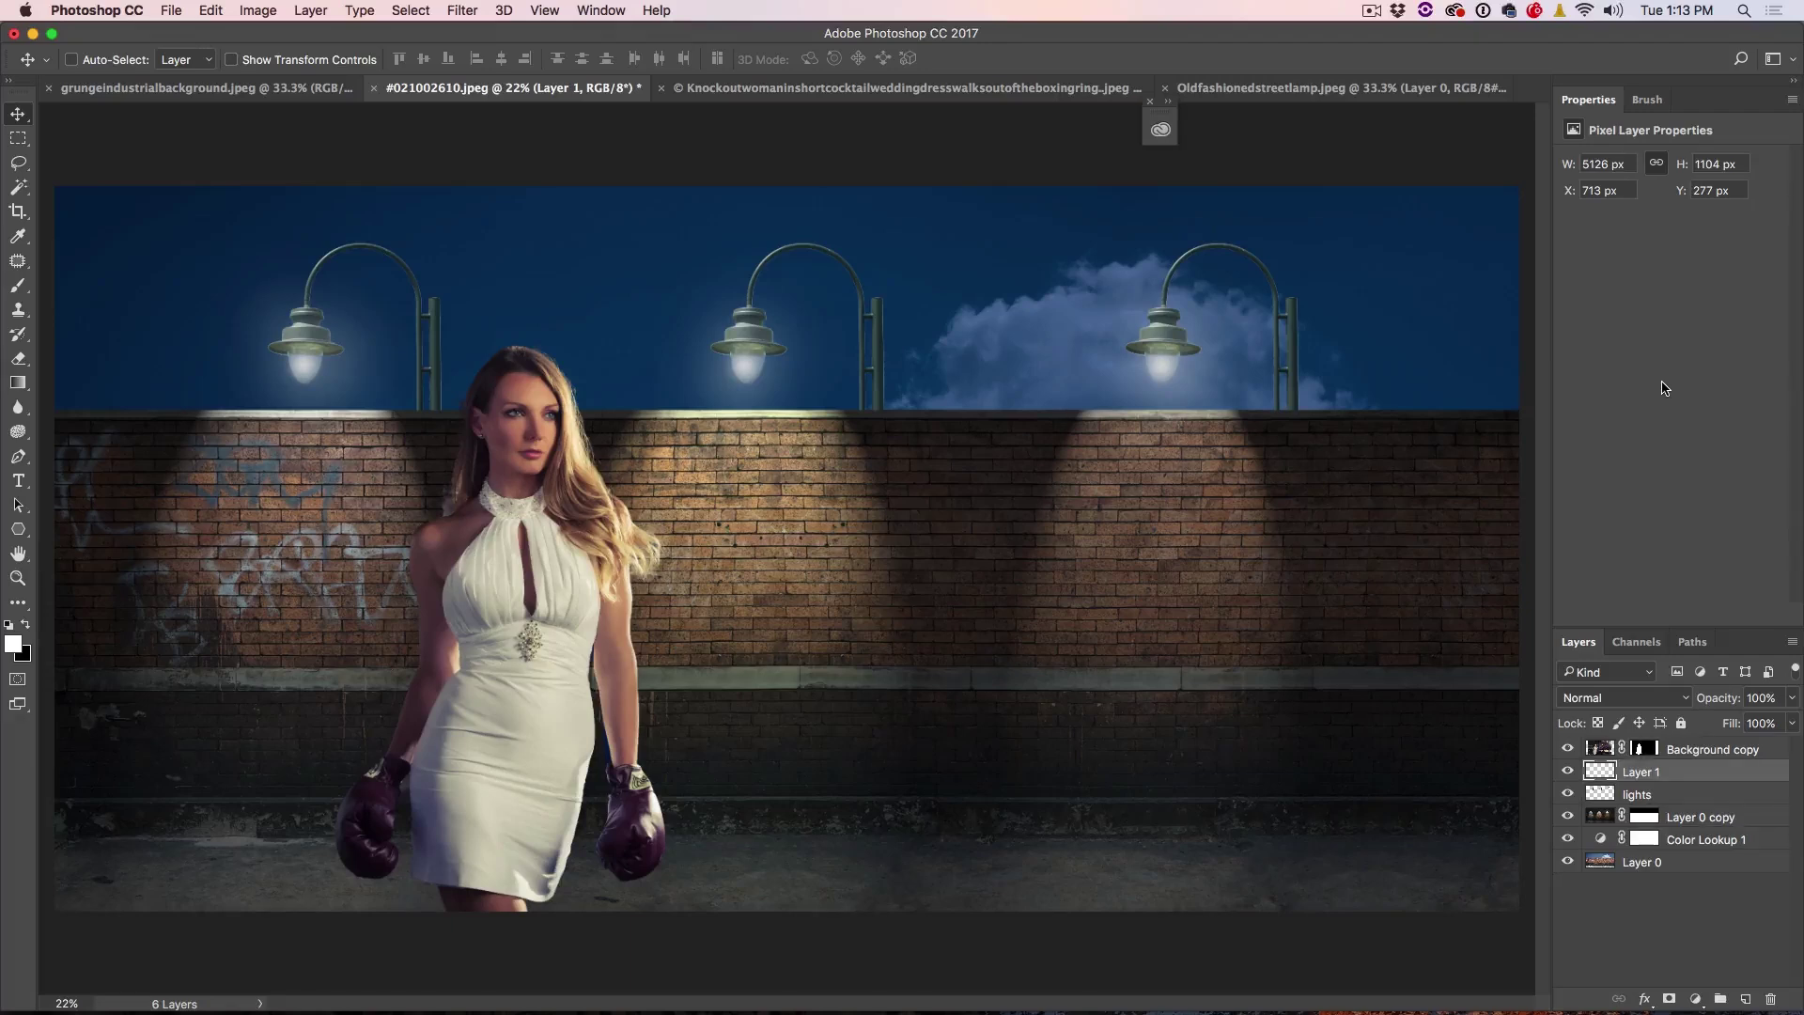
left_click(1567, 749)
left_click(1568, 749)
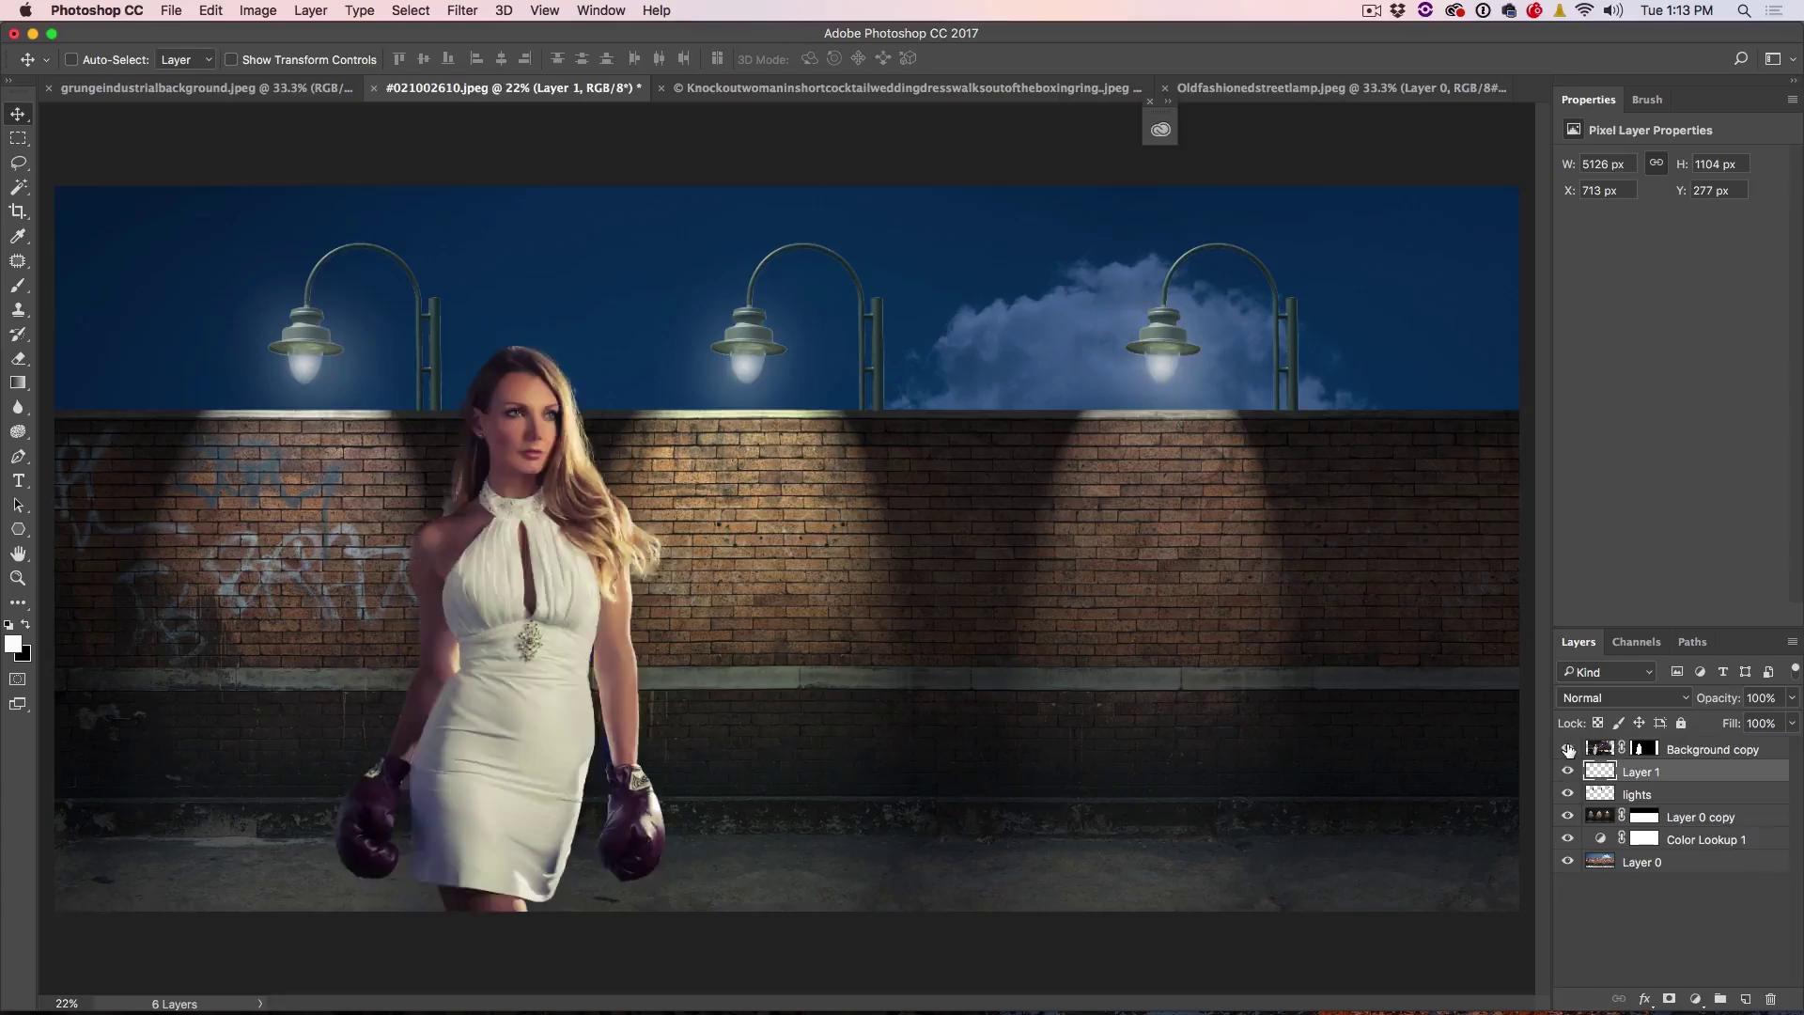